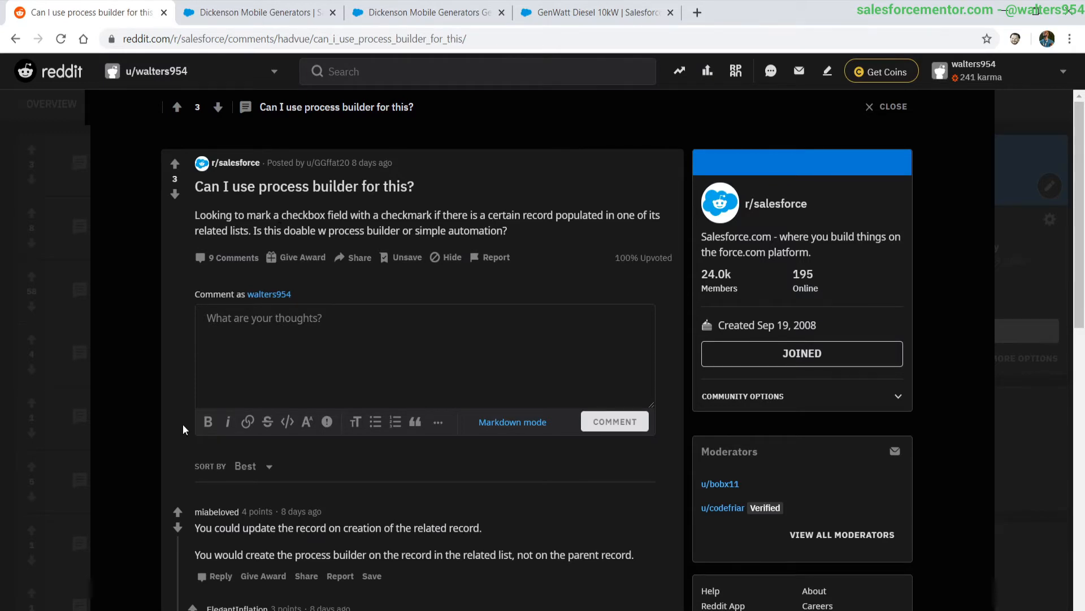
# Read the Reddit question about marking a checkbox from related records and the suggested answers in its comments.
pyautogui.scroll(-3, 186, 460)
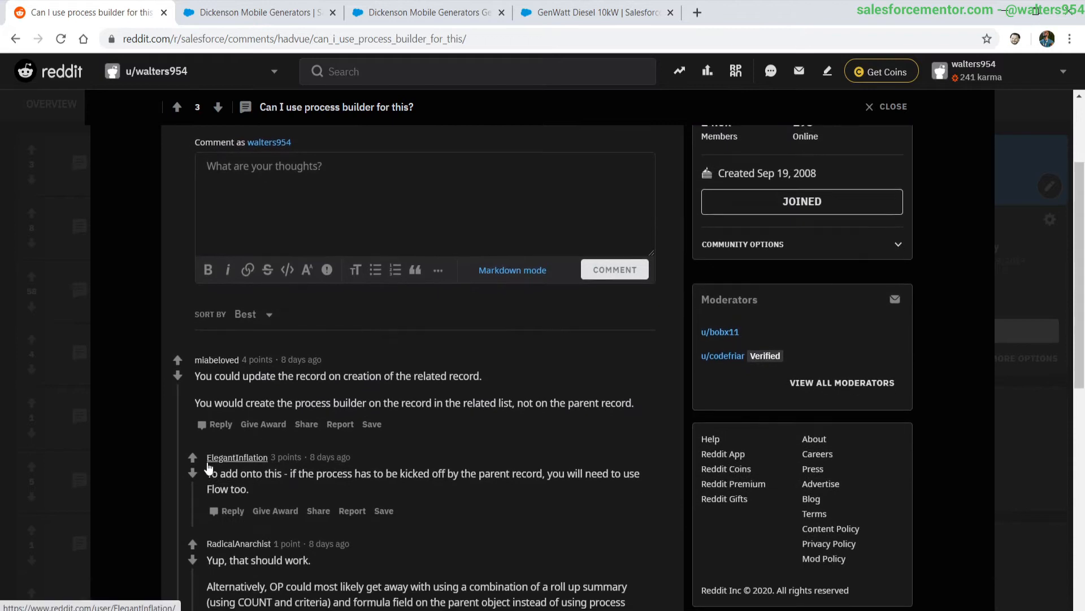
pyautogui.scroll(-1, 208, 467)
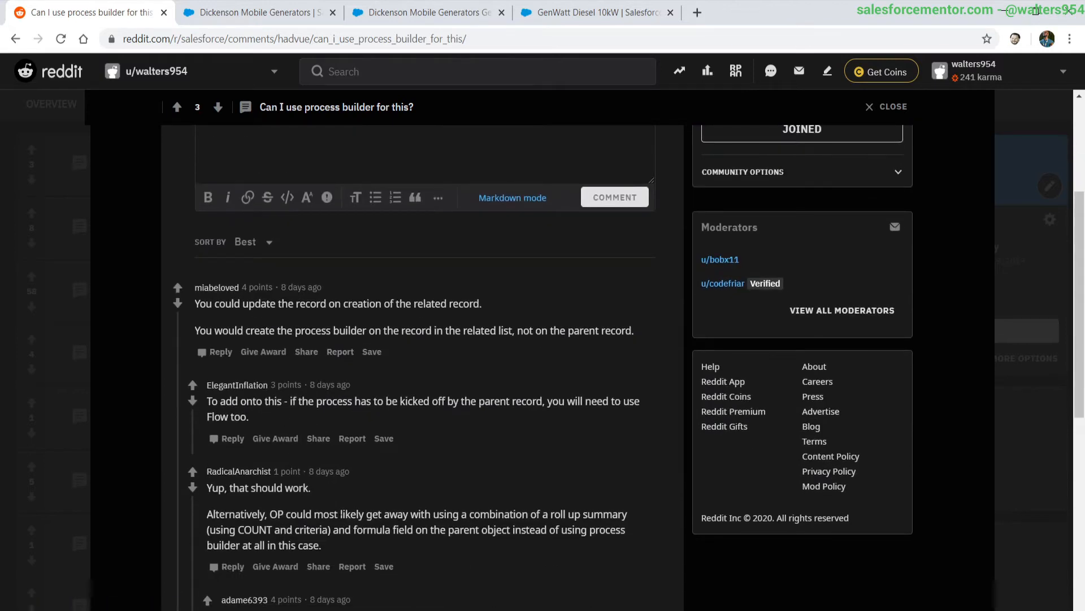
pyautogui.scroll(-1, 350, 492)
pyautogui.scroll(-1, 374, 340)
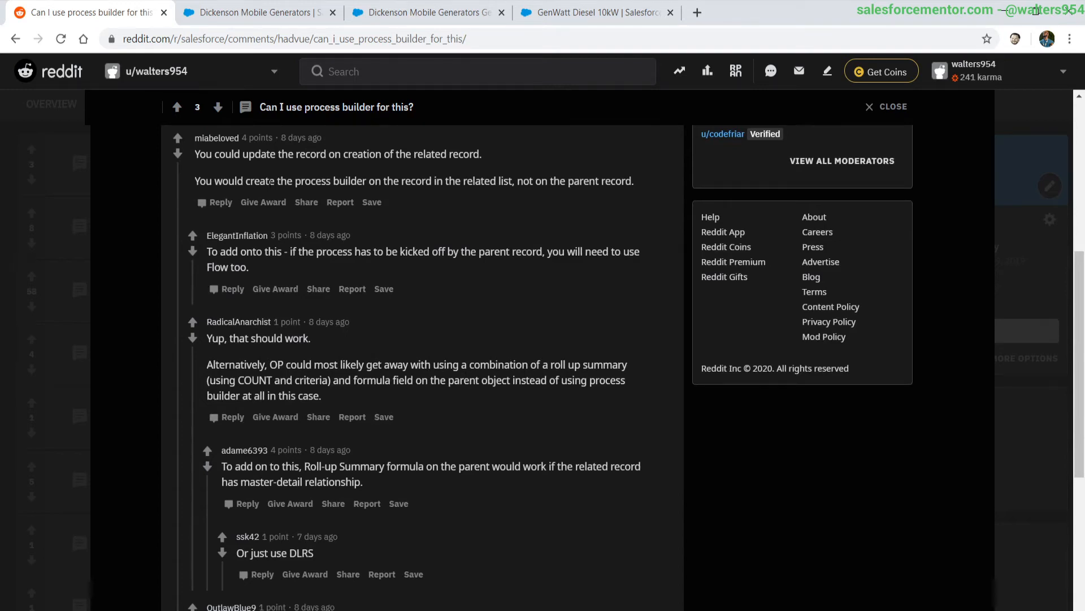
pyautogui.scroll(-6, 446, 470)
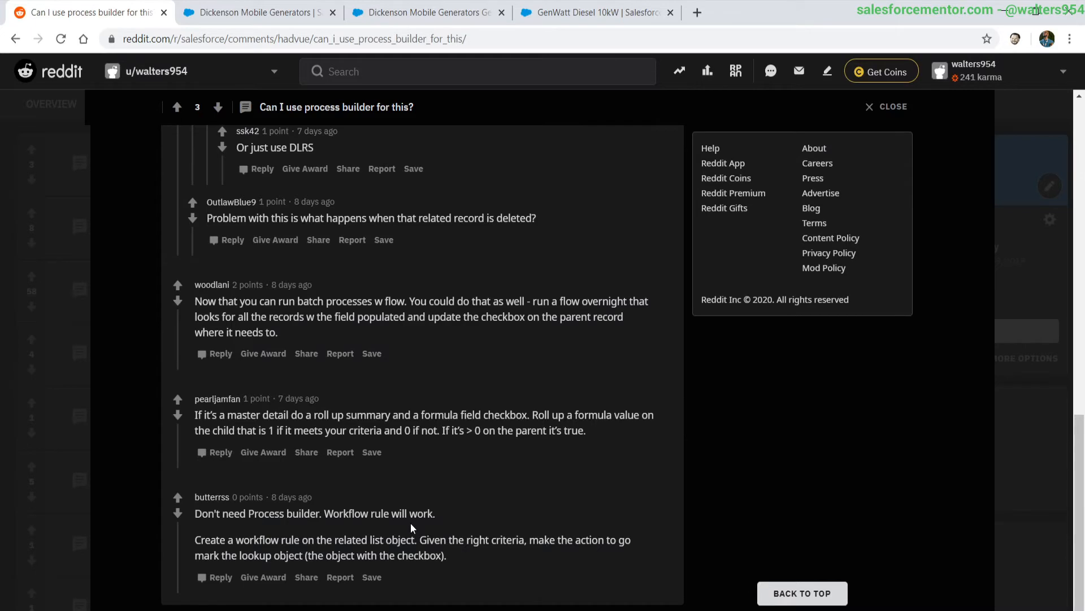
pyautogui.scroll(15, 411, 522)
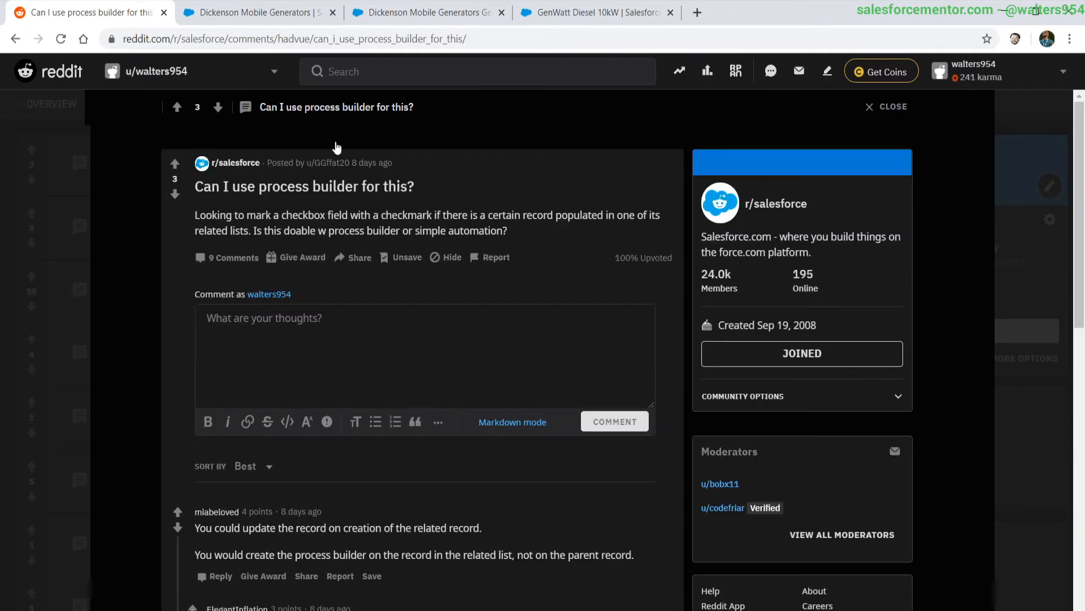
# Try marking Product Out of Stock on the Dickenson Mobile Generators opportunity in Salesforce and discard the edit.
pyautogui.click(286, 12)
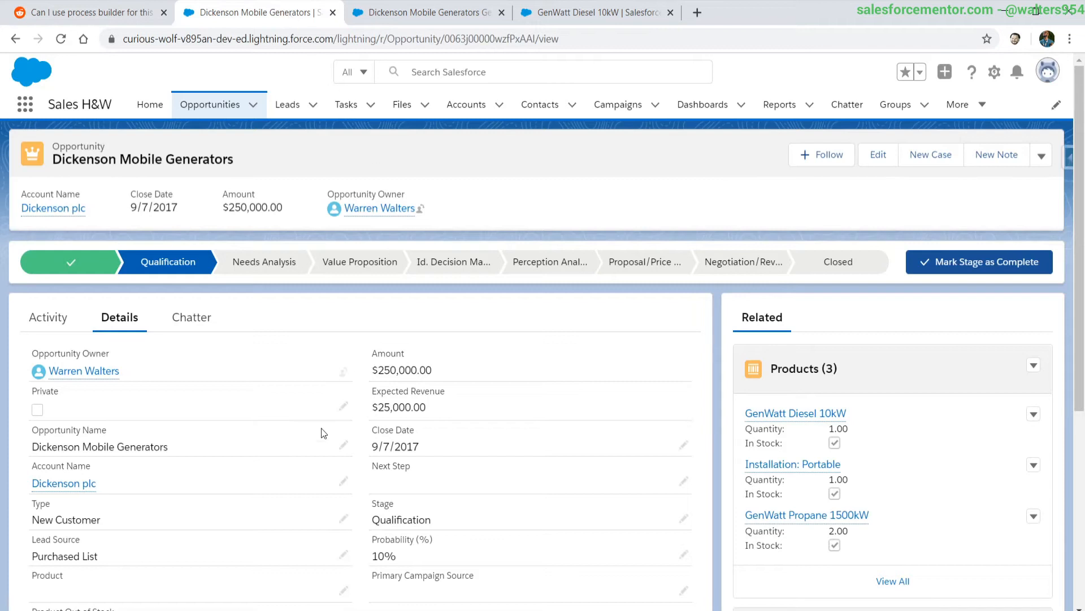
pyautogui.scroll(-4, 315, 496)
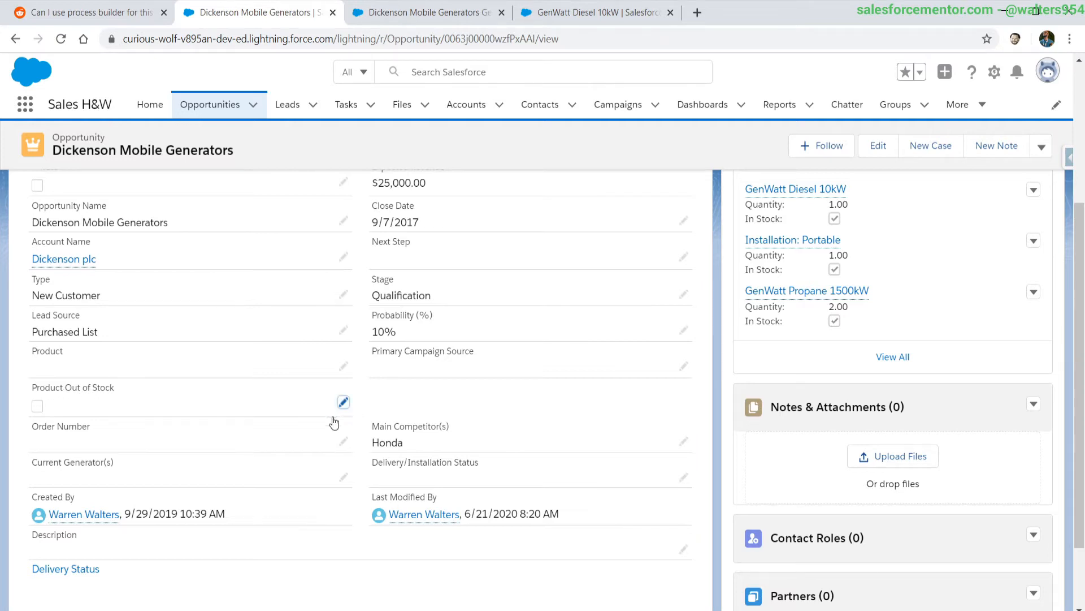
pyautogui.click(344, 401)
pyautogui.click(49, 416)
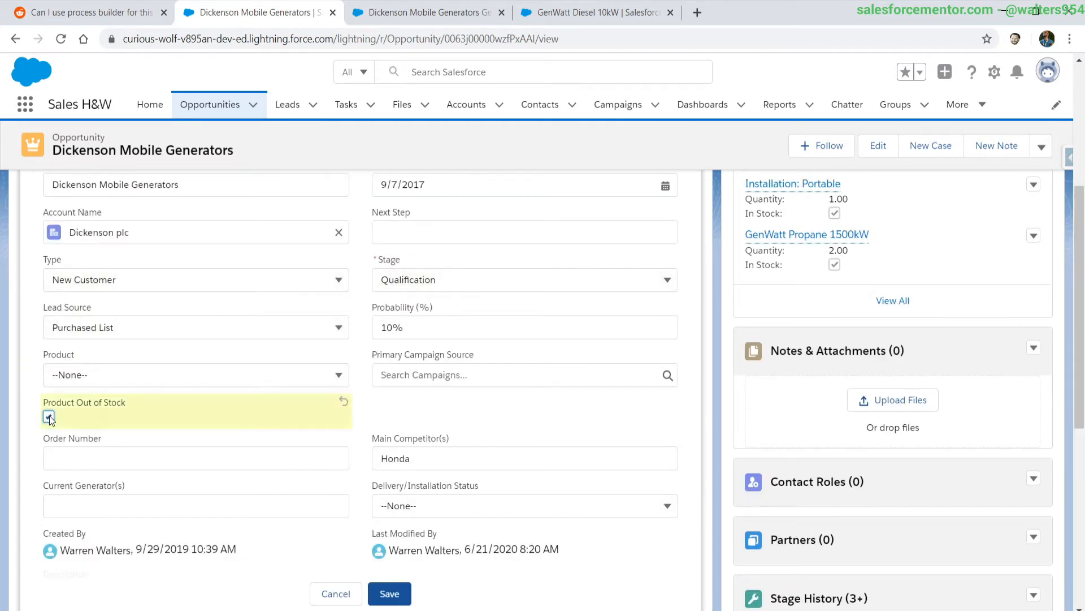
pyautogui.click(335, 593)
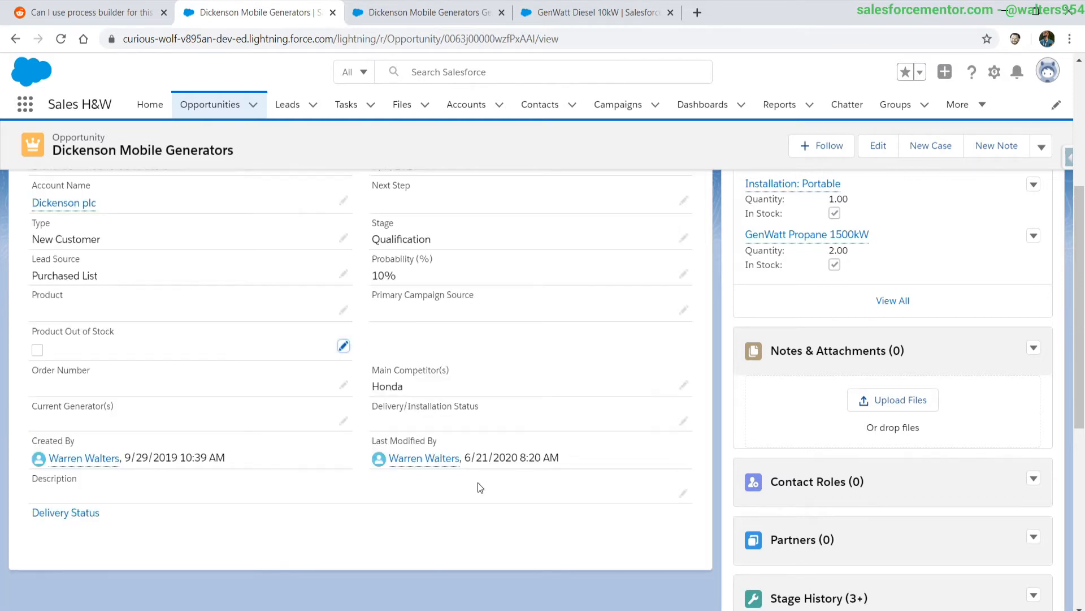
# Examine the opportunity's related products, the GenWatt Diesel 10kW opportunity product and that product's Product On Hand field.
pyautogui.scroll(1, 480, 487)
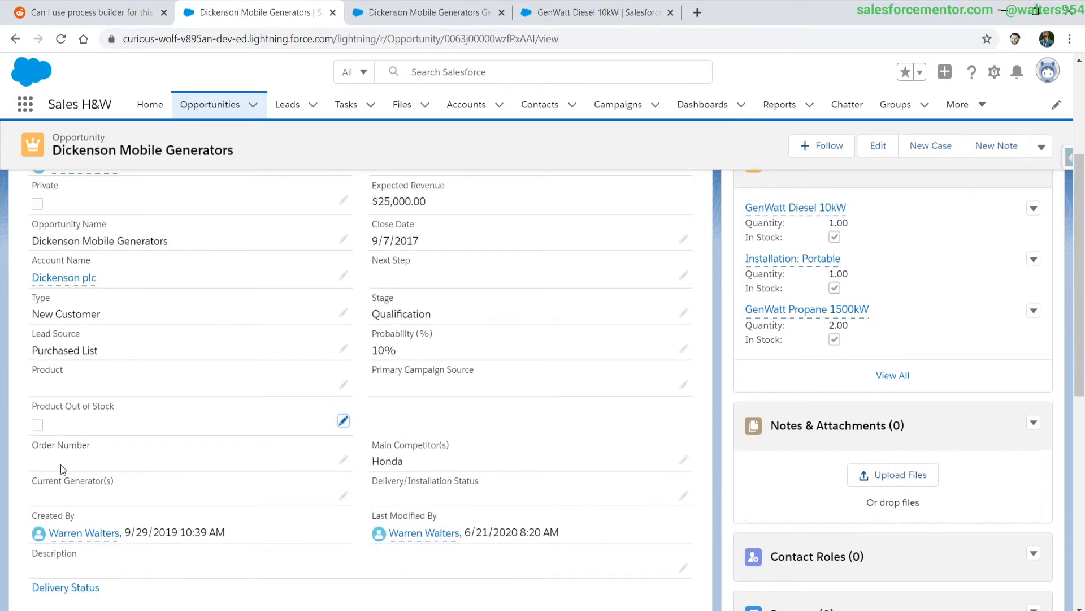
pyautogui.scroll(2, 618, 350)
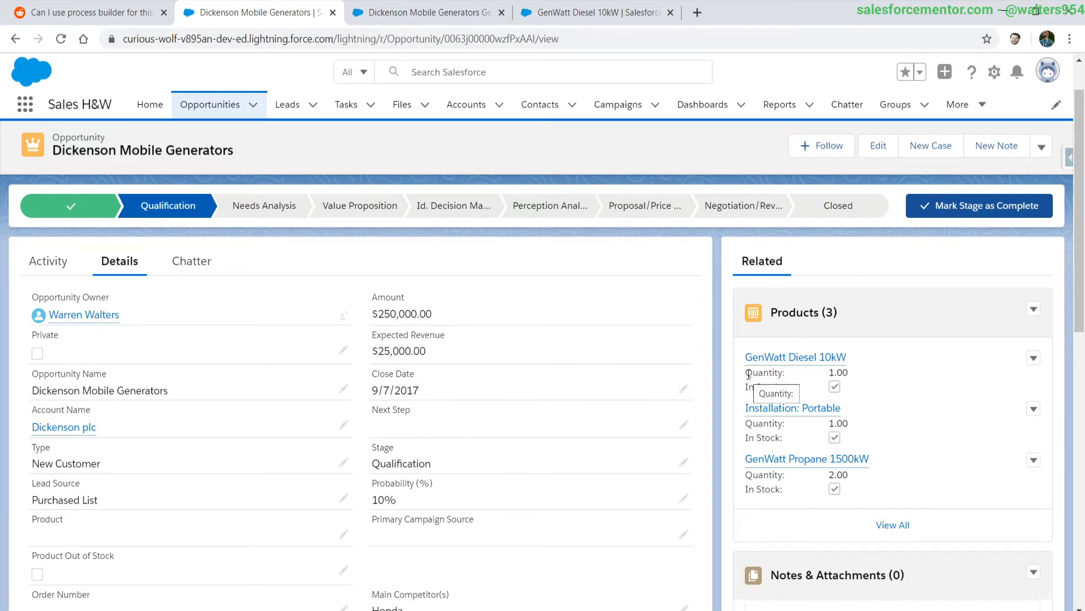
pyautogui.click(564, 13)
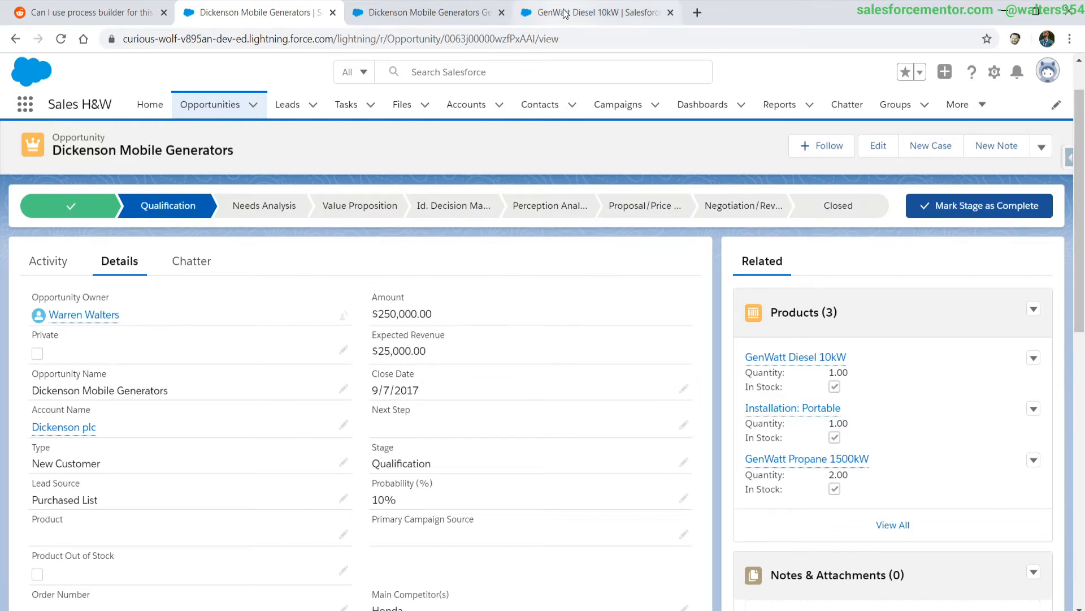
pyautogui.click(461, 18)
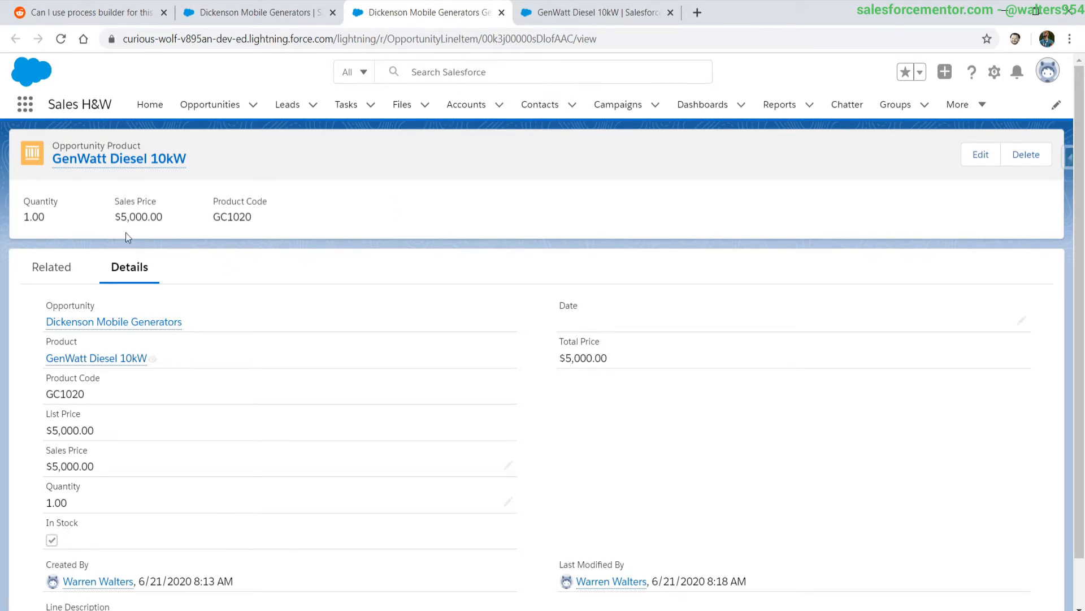
pyautogui.click(552, 14)
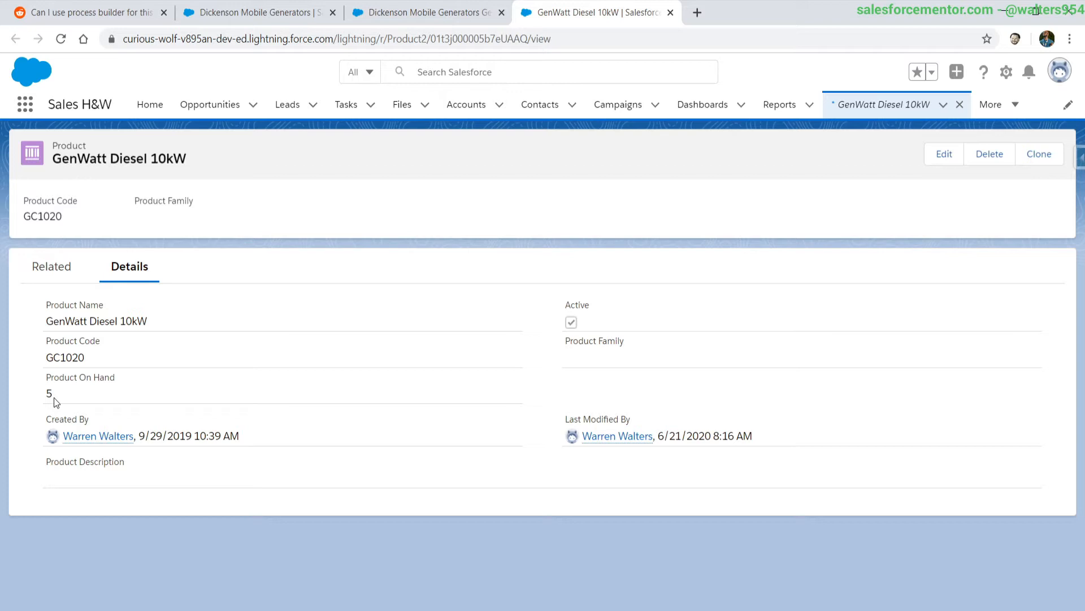
# Set the quantity of the GenWatt Diesel 10kW opportunity product to 6 and save it.
pyautogui.click(420, 4)
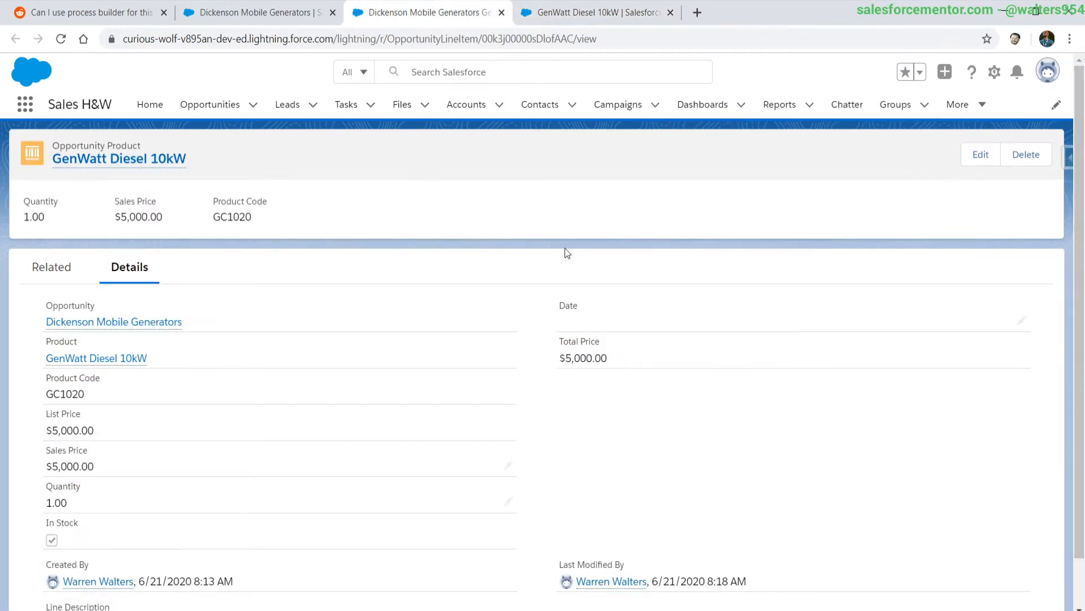
pyautogui.click(508, 502)
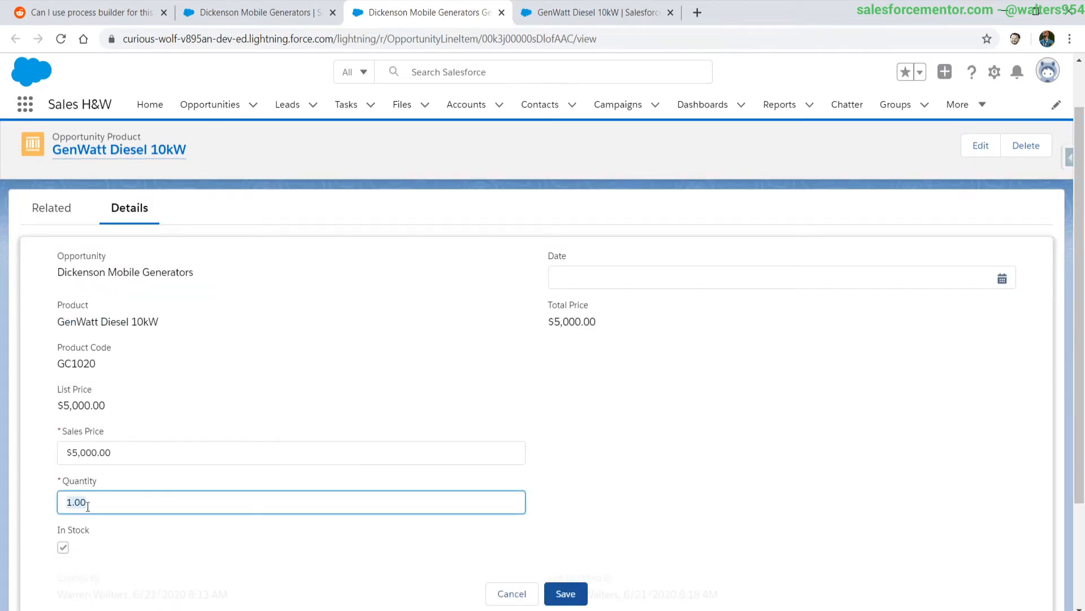
pyautogui.write('6')
pyautogui.click(566, 593)
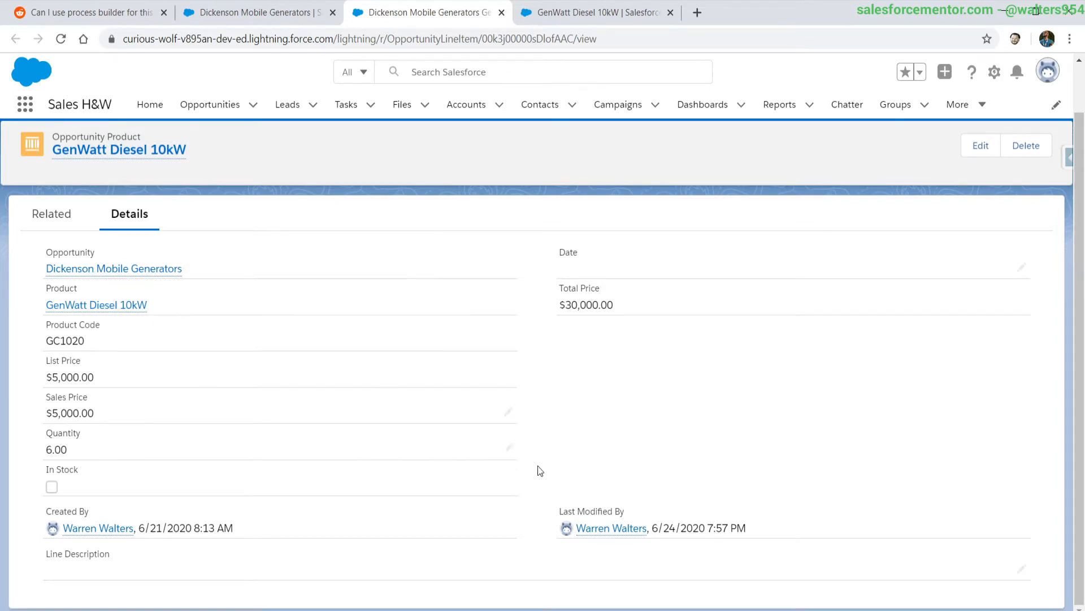
# Set the quantity of the GenWatt Diesel 10kW opportunity product to 4 and save it.
pyautogui.click(509, 458)
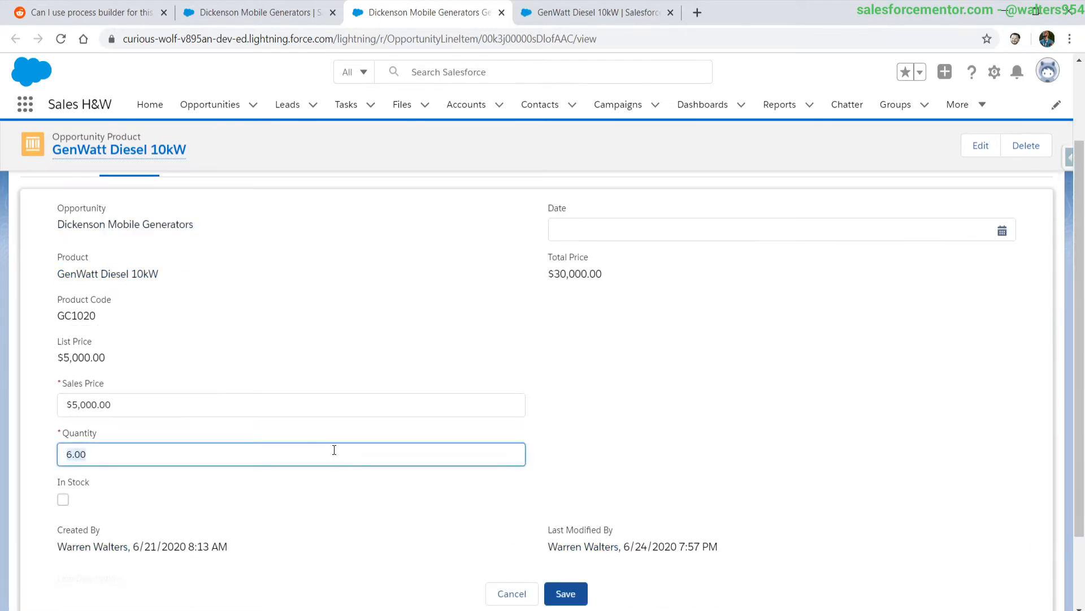
pyautogui.write('4')
pyautogui.click(562, 588)
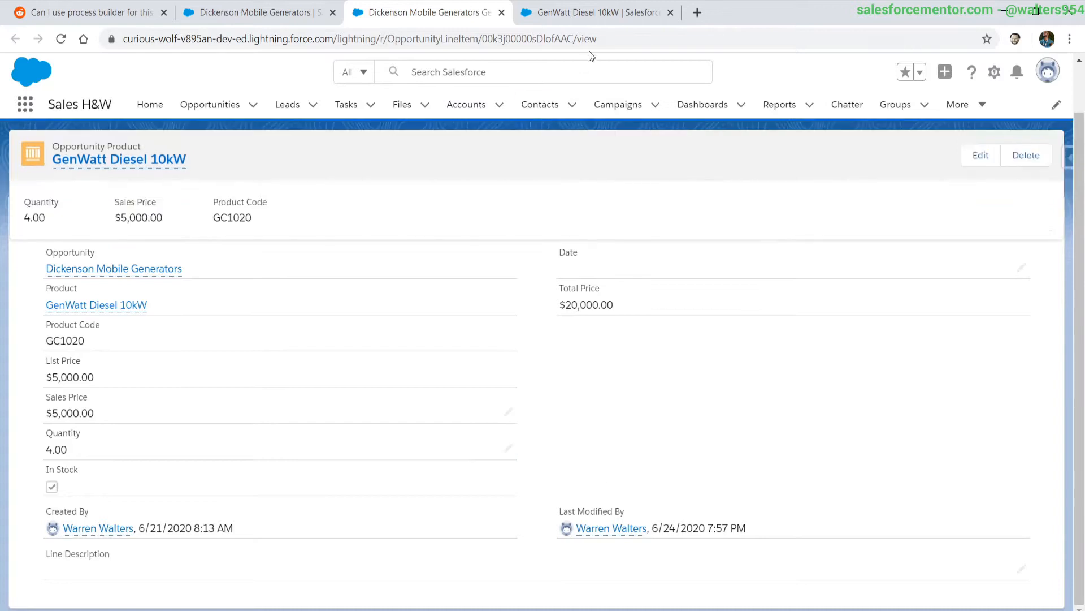
# Set Product On Hand to 2 on the GenWatt Diesel 10kW product record and save it.
pyautogui.click(586, 22)
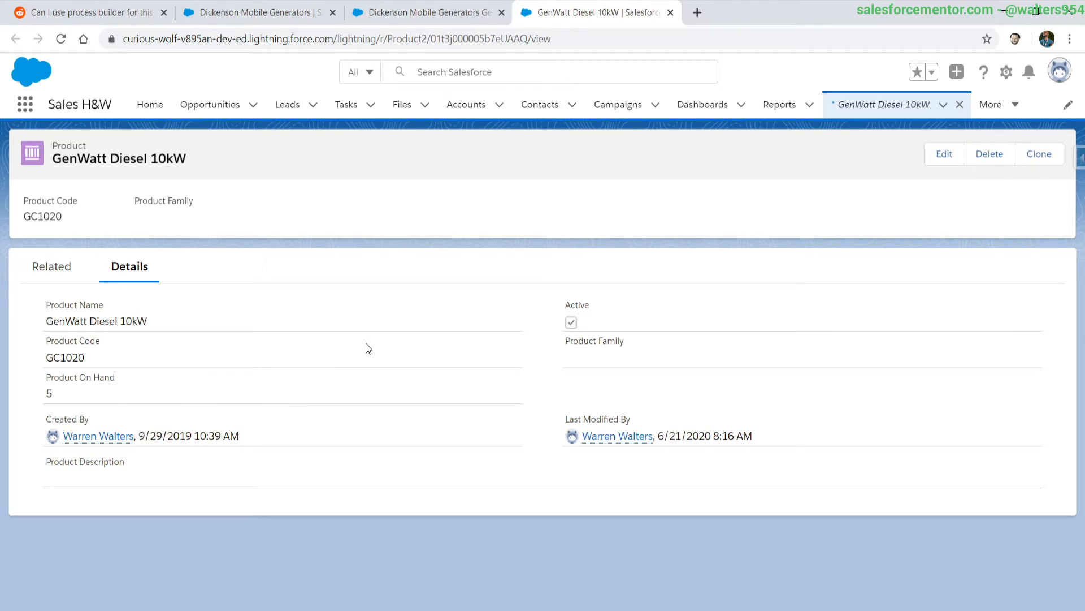
pyautogui.click(945, 158)
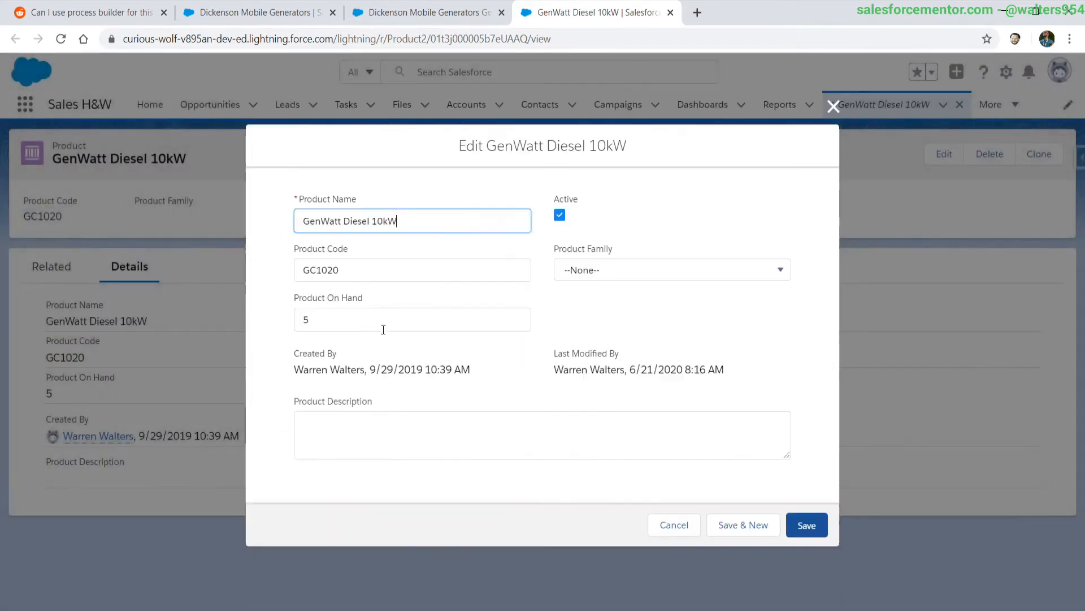
pyautogui.click(395, 325)
pyautogui.press('BackSpace')
pyautogui.write('2')
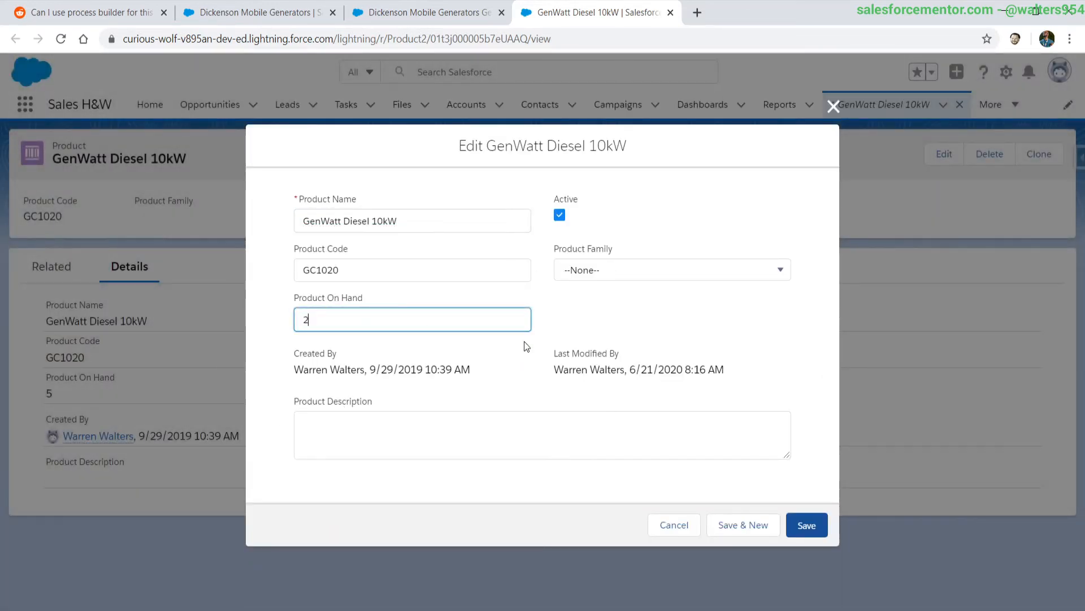
pyautogui.click(799, 526)
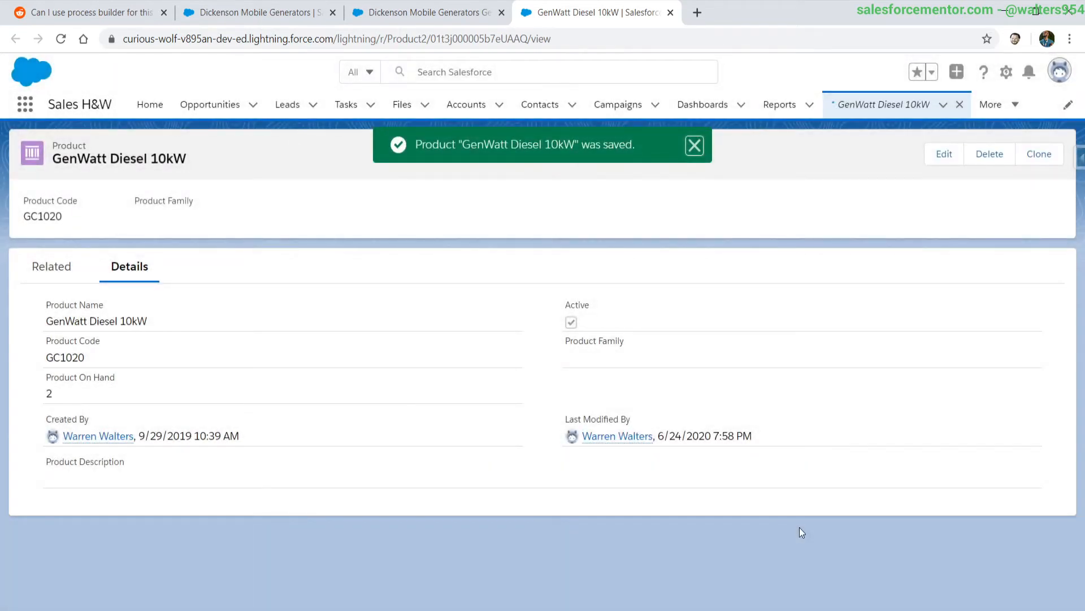
# Reload the GenWatt Diesel 10kW opportunity product and check its In Stock checkbox.
pyautogui.click(400, 17)
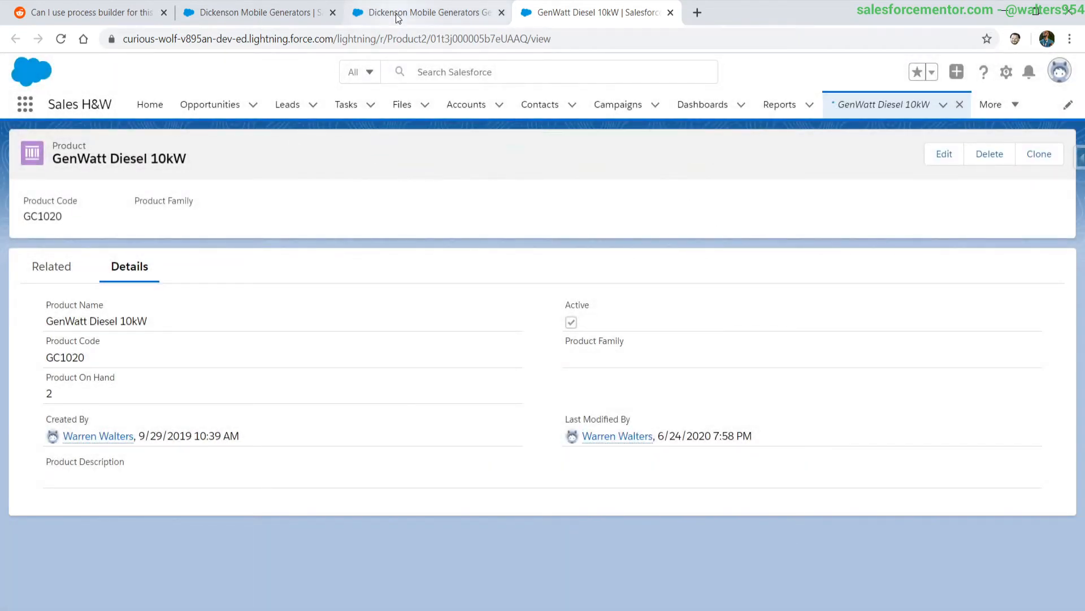
pyautogui.click(62, 43)
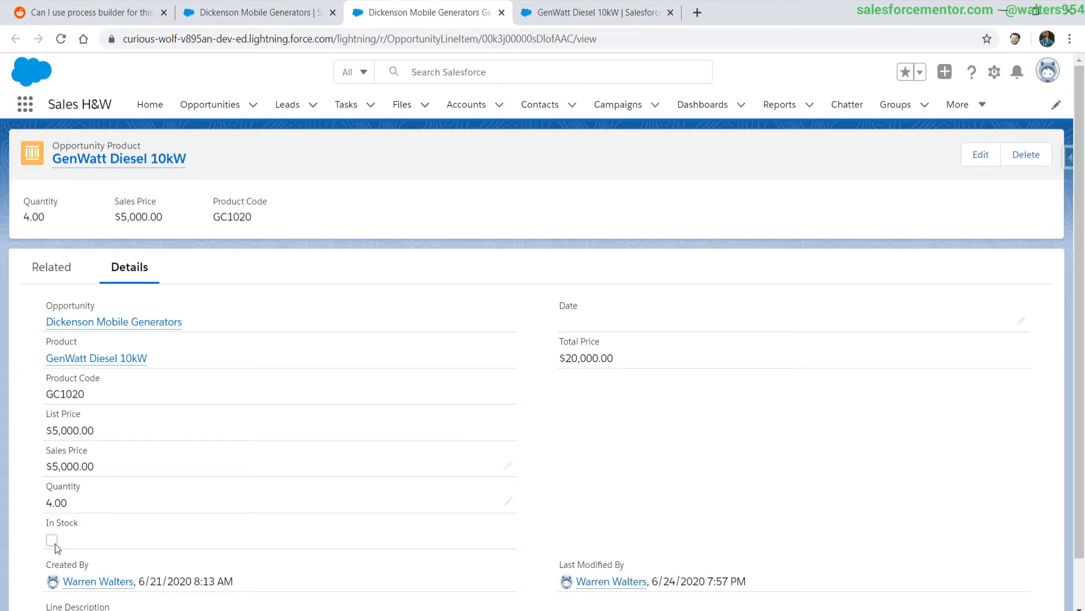
pyautogui.click(263, 7)
pyautogui.click(379, 7)
# Reload the Dickenson Mobile Generators opportunity and compare Product Out of Stock with the In Stock values of its products.
pyautogui.click(294, 11)
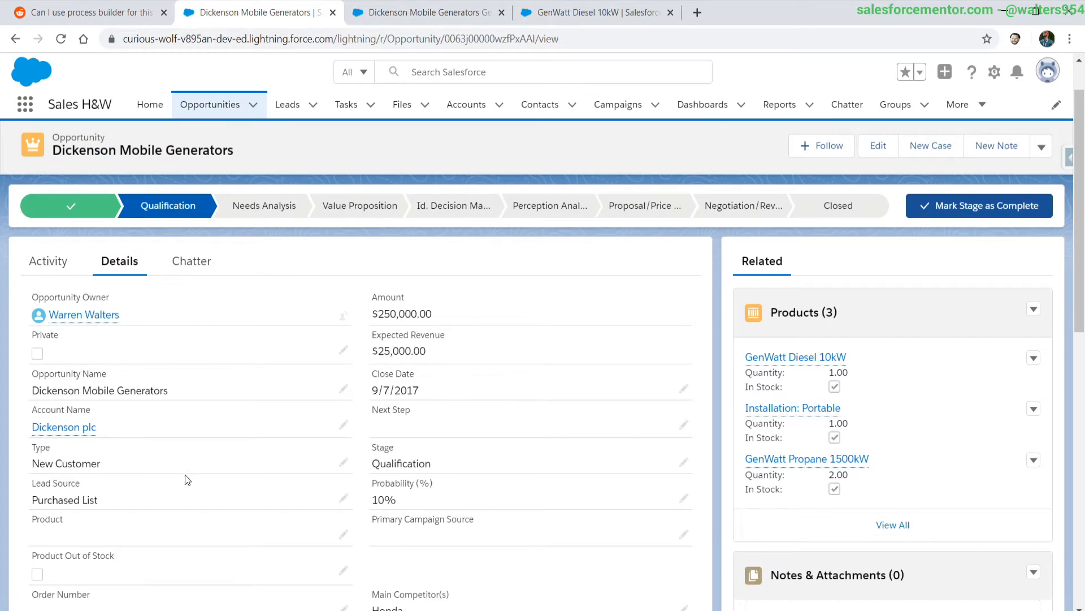
pyautogui.scroll(-2, 219, 490)
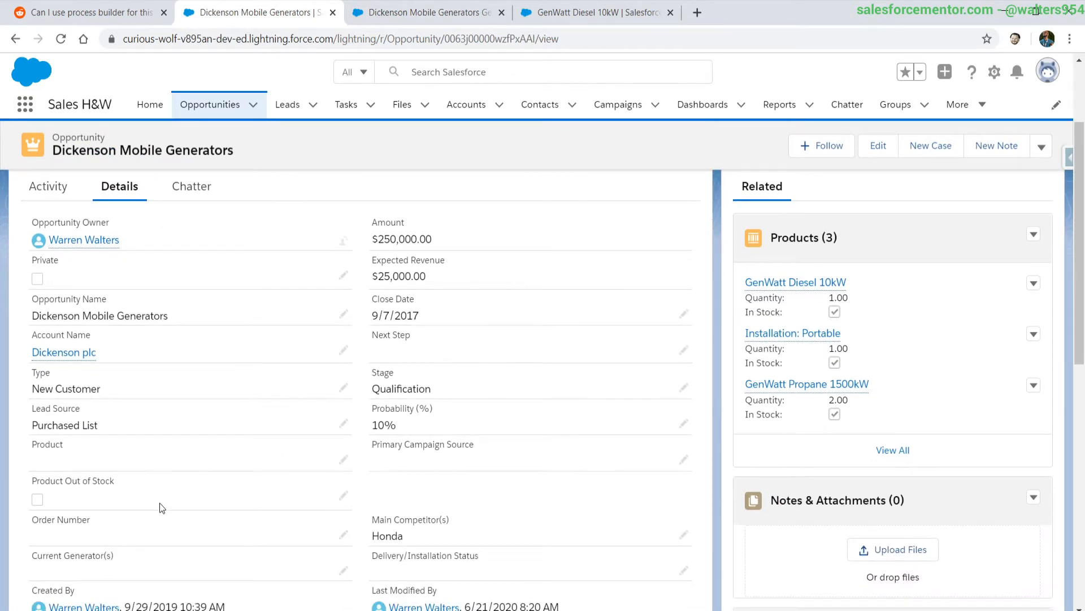
pyautogui.click(343, 496)
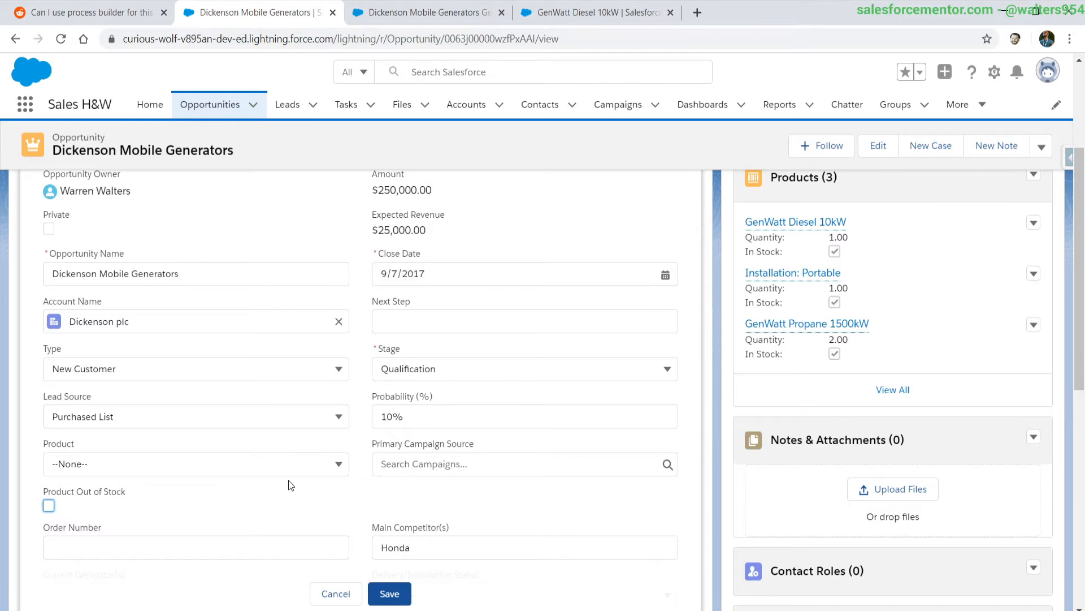
pyautogui.scroll(1, 290, 481)
pyautogui.press('F5')
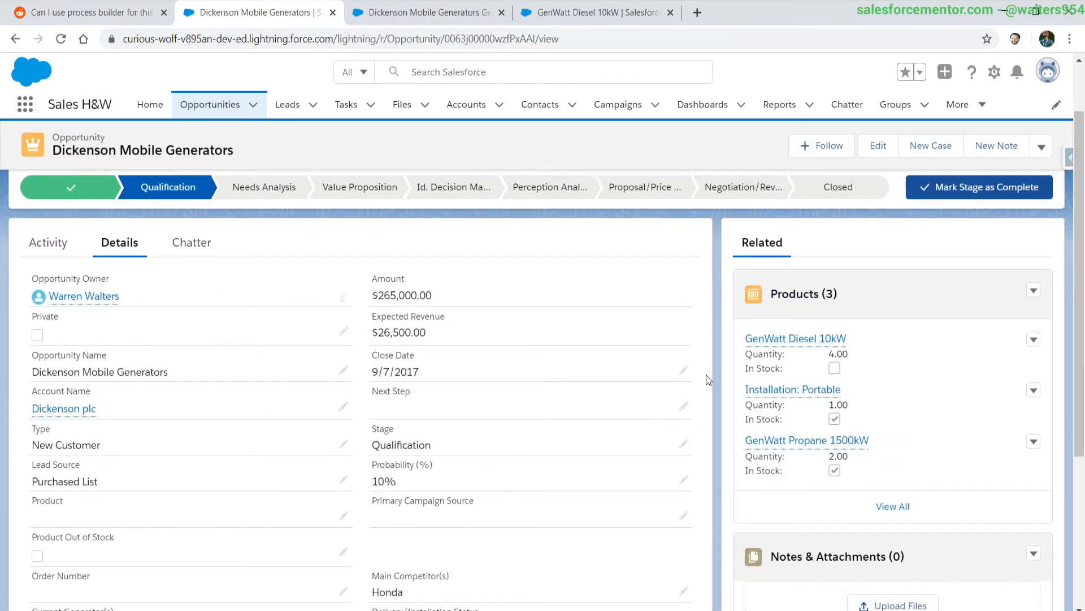
# Rename the opportunity as Dickenson Mobile Generatorss and save it to trigger a record update.
pyautogui.scroll(-1, 200, 376)
pyautogui.scroll(-1, 200, 375)
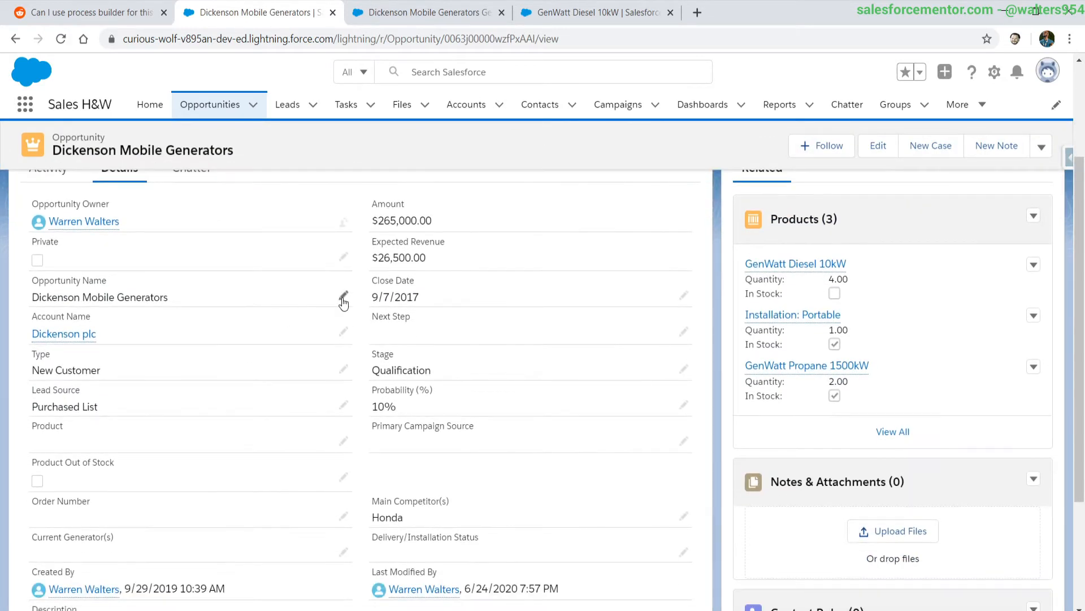
pyautogui.click(343, 295)
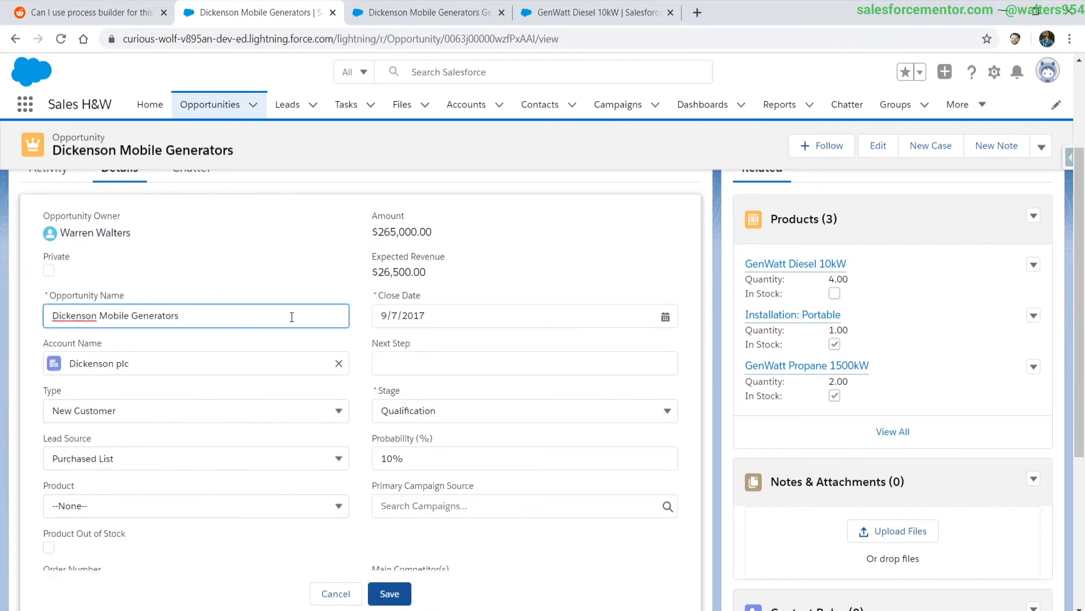
pyautogui.write('s')
pyautogui.click(390, 594)
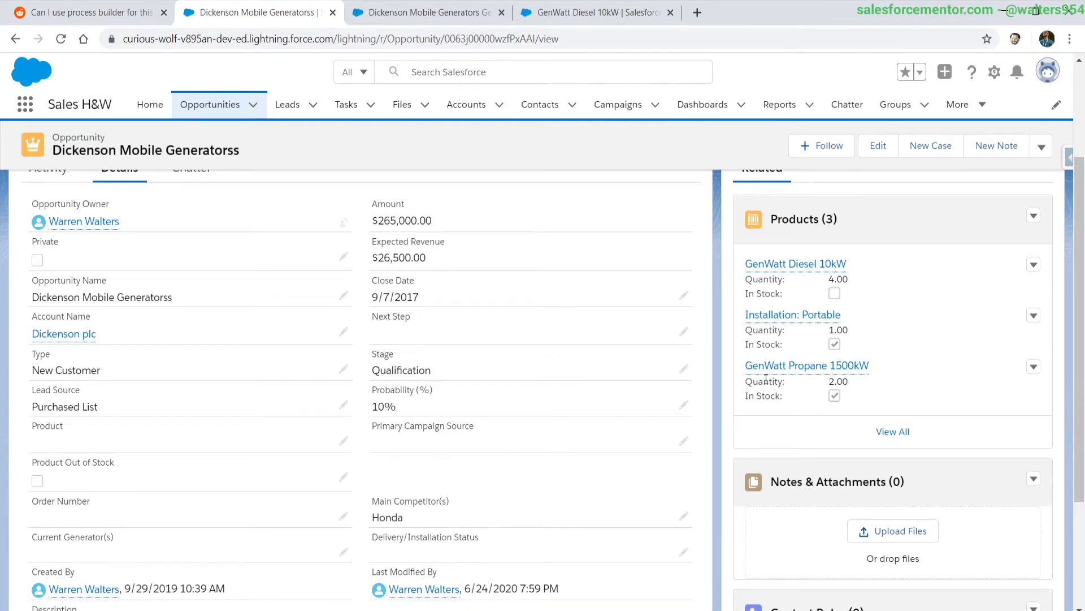
# Open Setup and create a new autolaunched flow in Flow Builder.
pyautogui.click(994, 73)
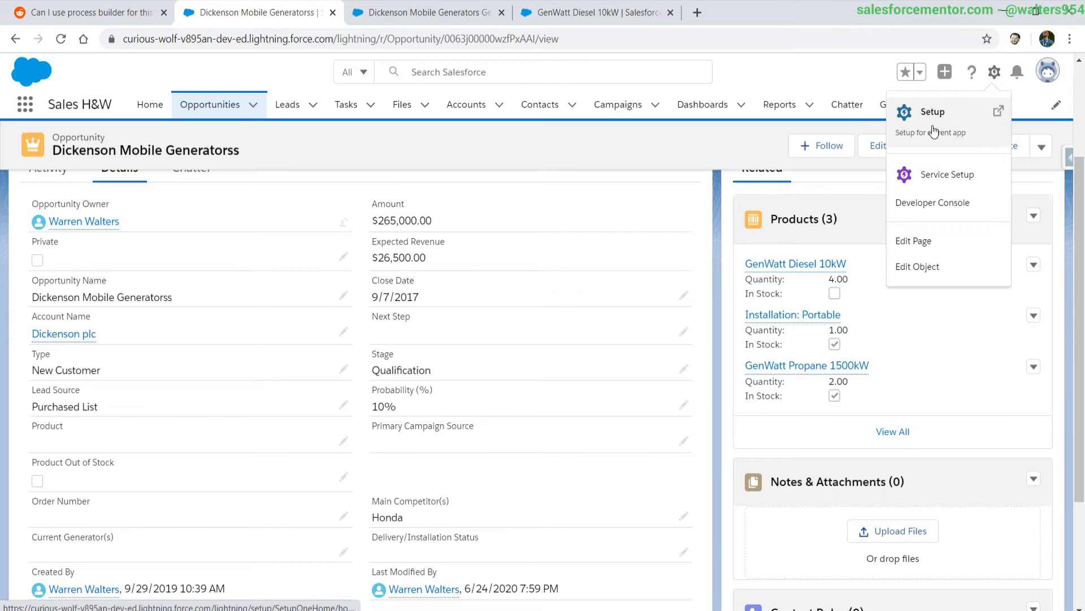
pyautogui.click(905, 122)
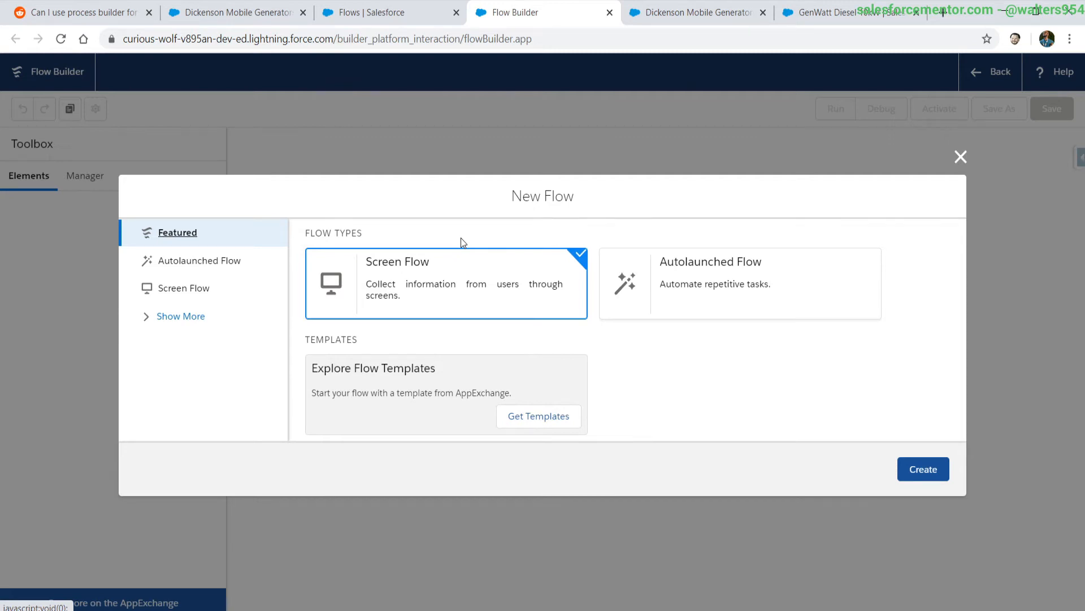
pyautogui.click(735, 282)
pyautogui.click(923, 468)
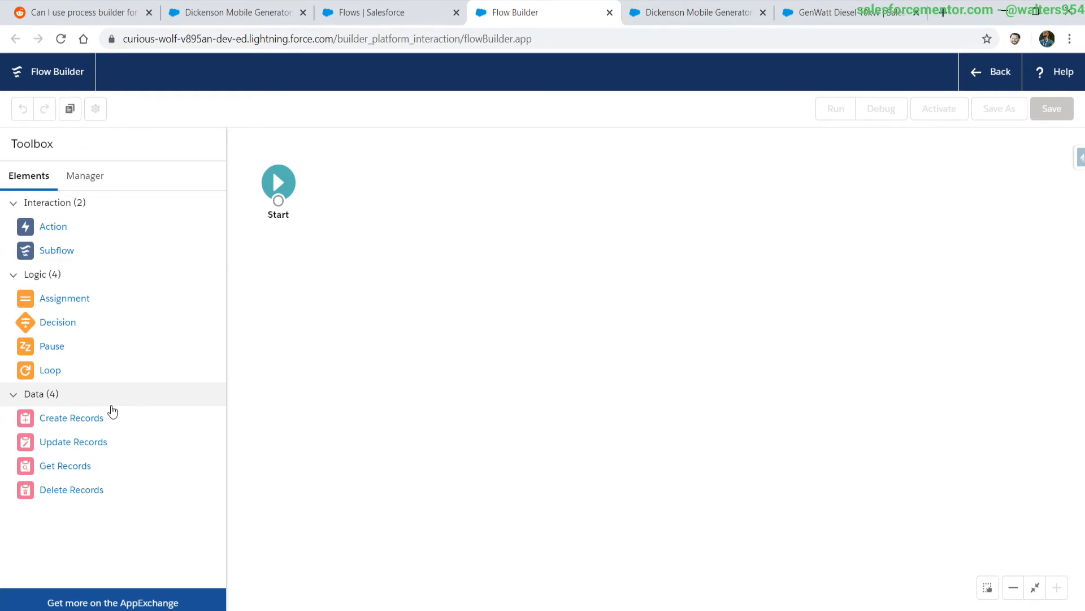
# Start a new variable resource with the API name varOpp.
pyautogui.click(99, 174)
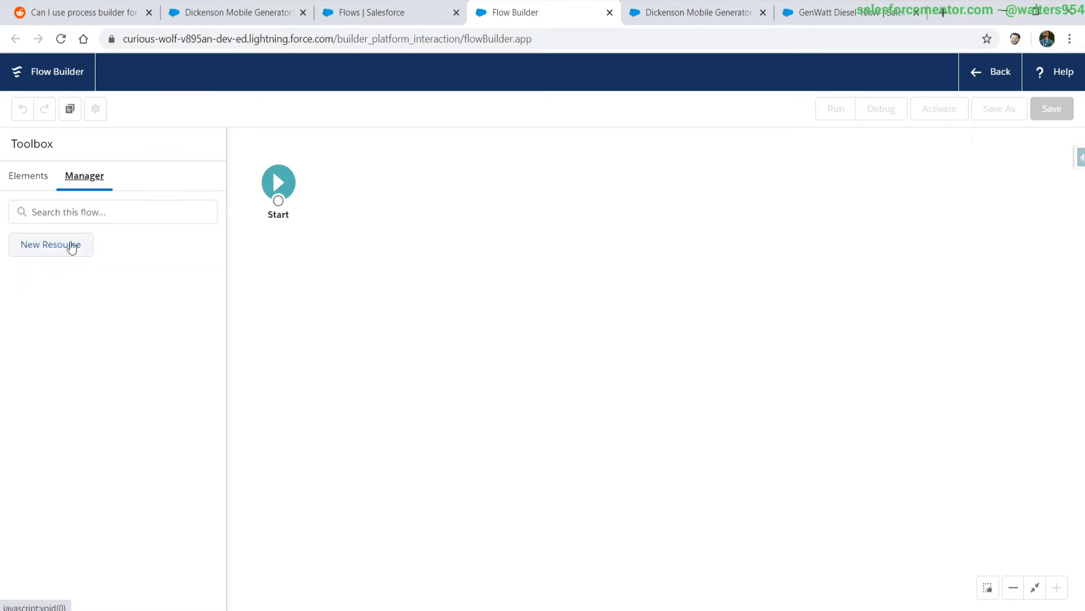
pyautogui.click(68, 245)
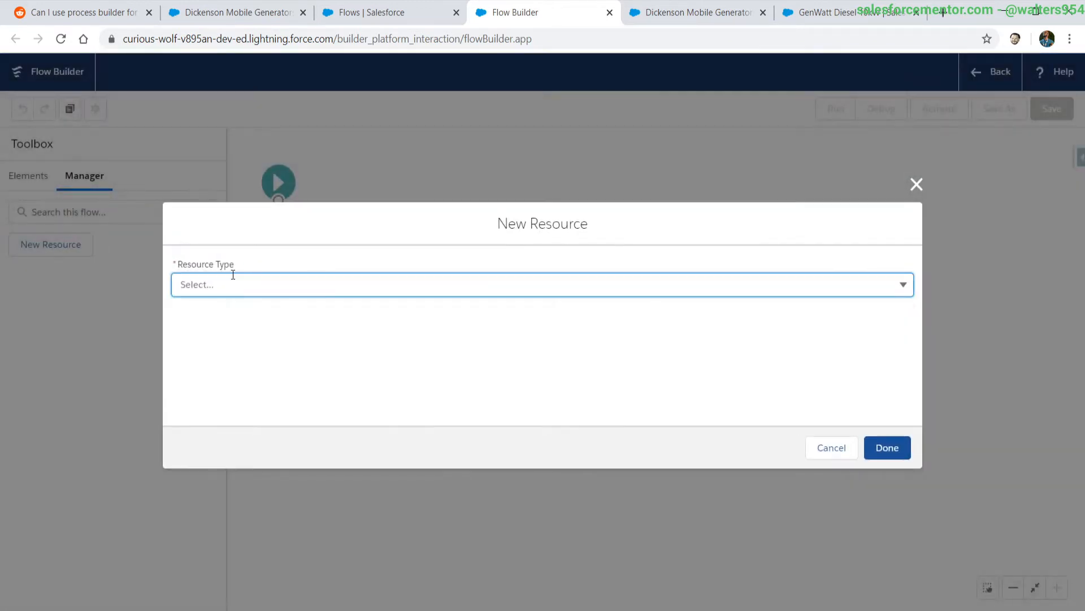
pyautogui.click(231, 285)
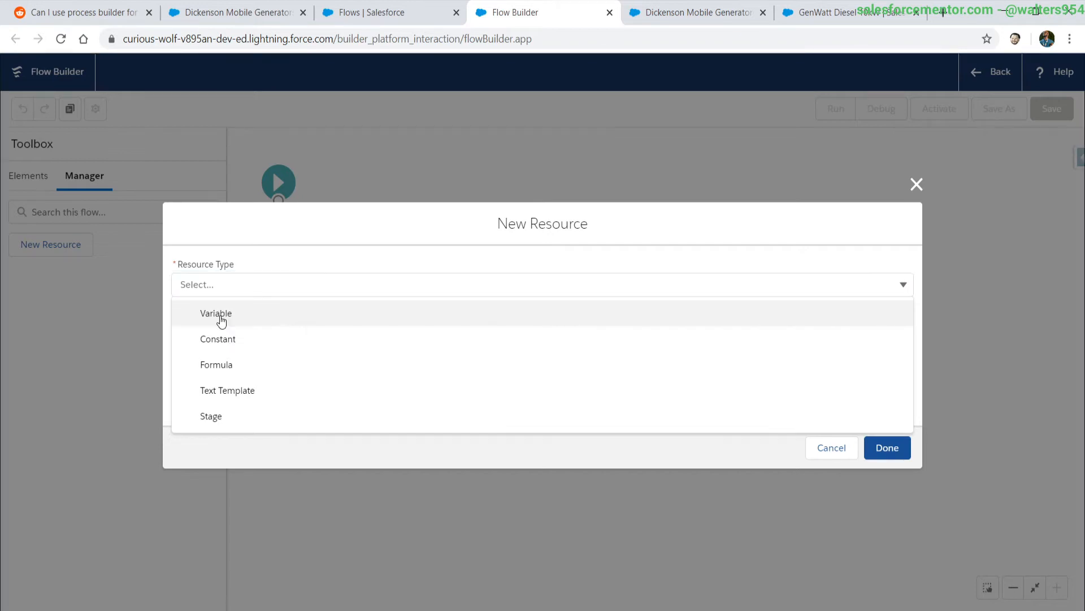
pyautogui.click(220, 319)
pyautogui.click(221, 315)
pyautogui.write('varOpp')
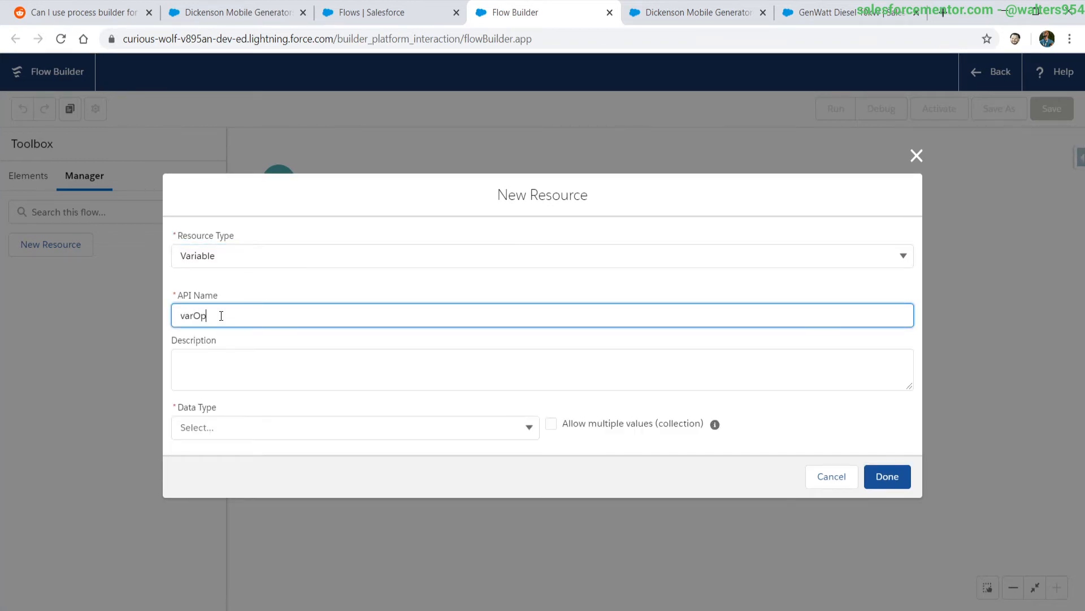
pyautogui.click(237, 376)
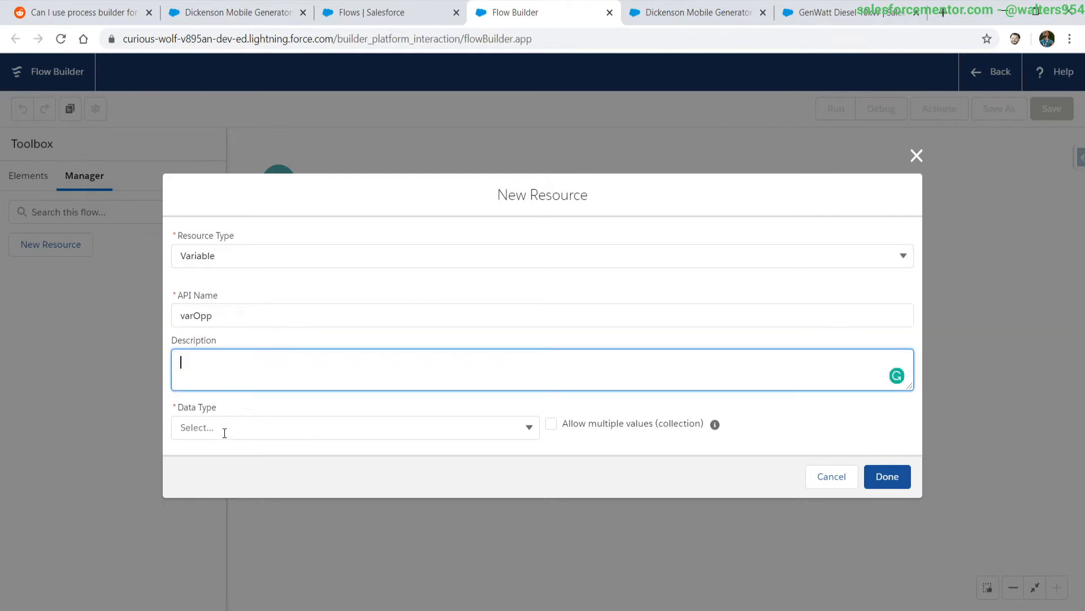
# Make varOpp a Record variable for the Opportunity object, available for input, and finish creating it.
pyautogui.click(223, 430)
pyautogui.click(253, 197)
pyautogui.click(211, 432)
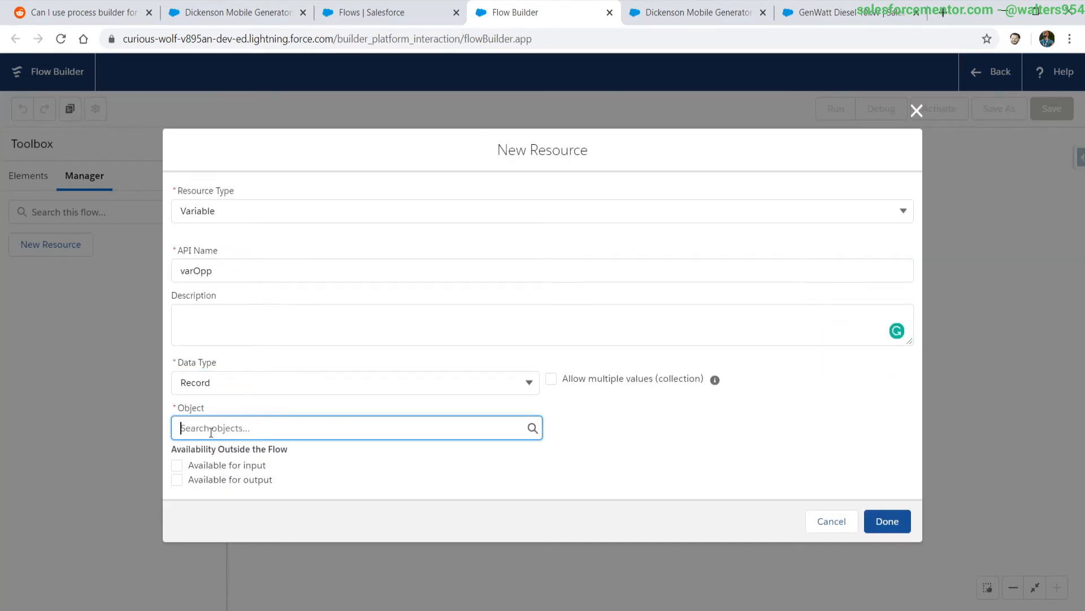
pyautogui.write('opp')
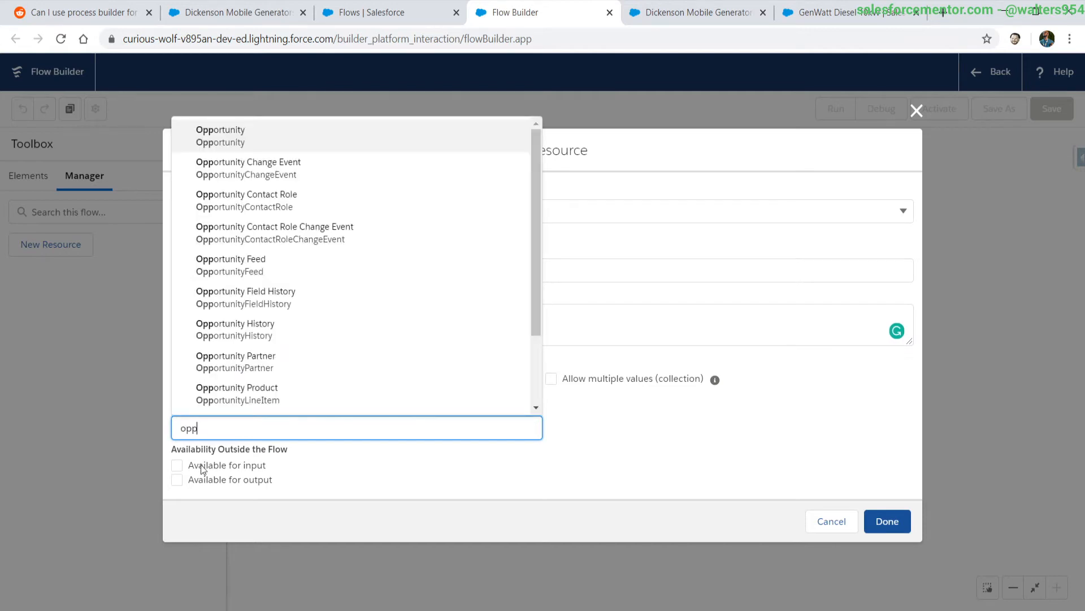
pyautogui.click(262, 148)
pyautogui.click(210, 467)
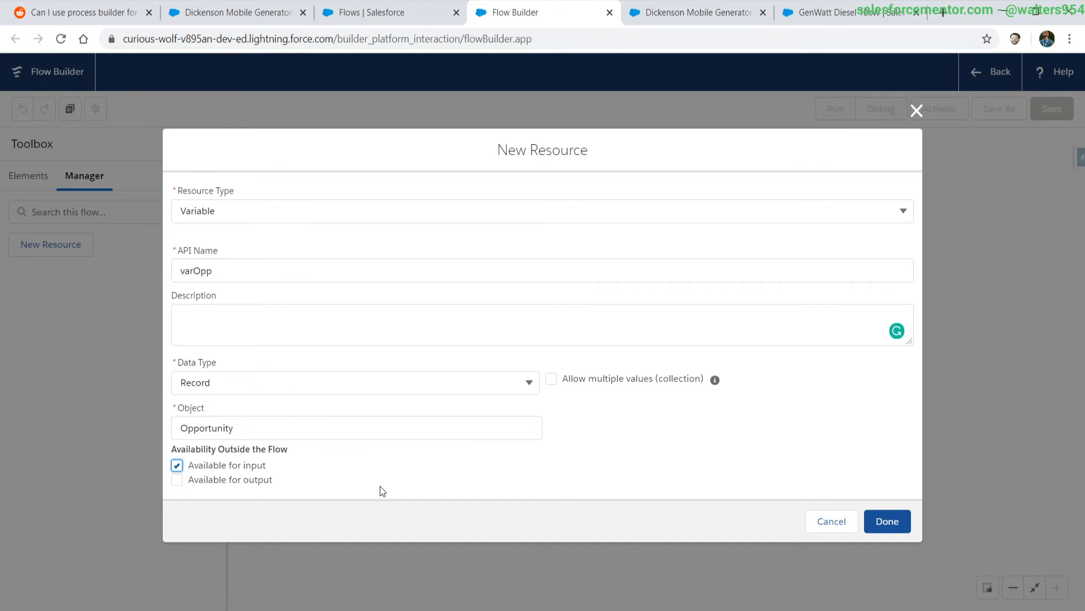
pyautogui.click(885, 512)
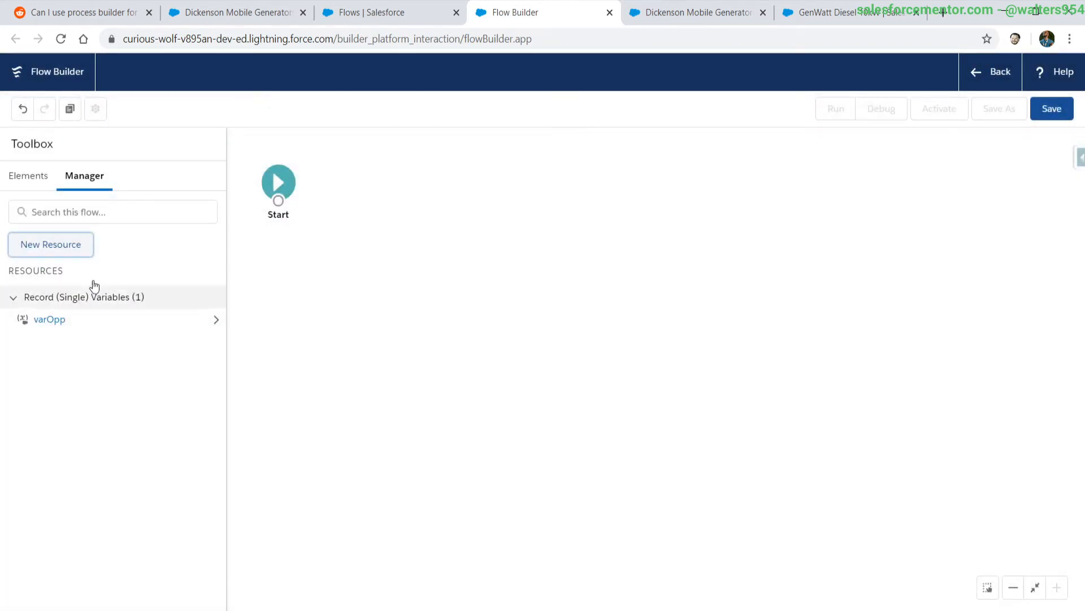
# Add a Get Records element labelled Get Opp Line Items to the canvas, retrieving records of the Opportunity Product object.
pyautogui.click(28, 177)
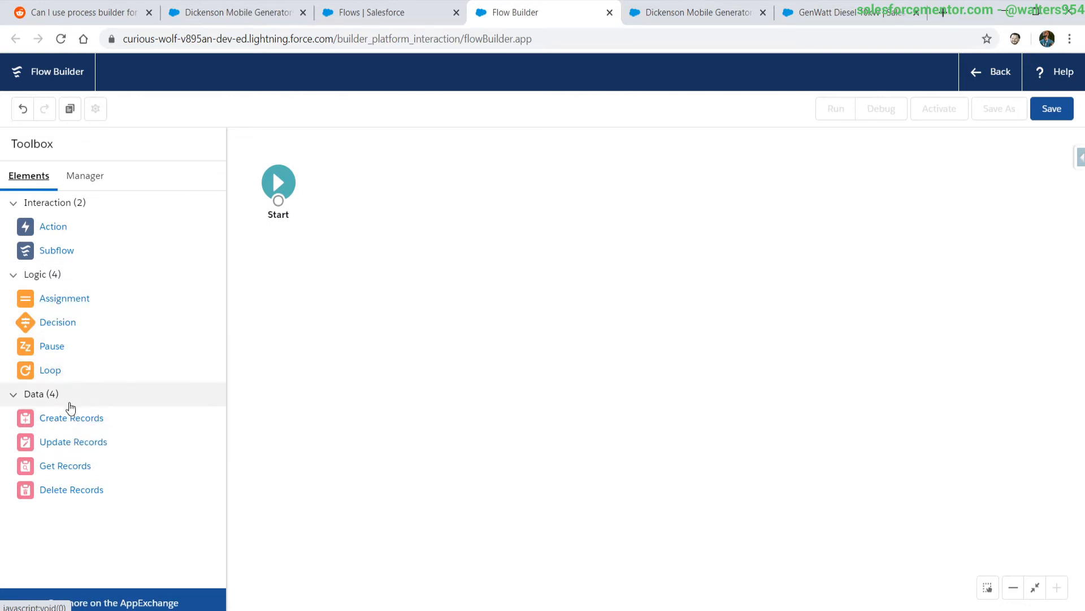
pyautogui.moveTo(49, 468); pyautogui.dragTo(403, 189)
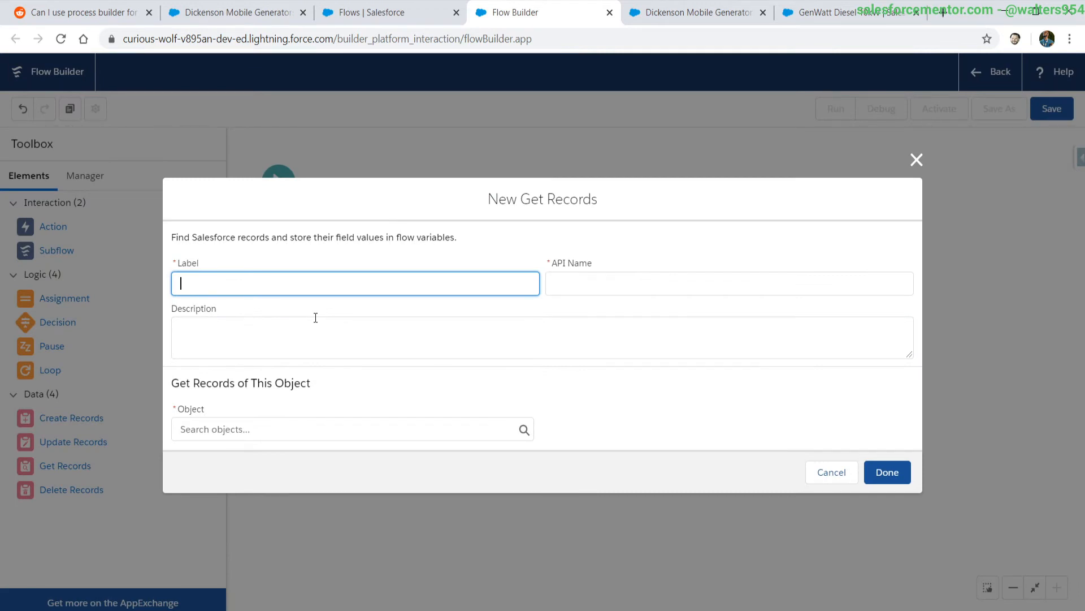
pyautogui.write('Get Oppo')
pyautogui.press('BackSpace')
pyautogui.write('Line Items')
pyautogui.click(316, 317)
pyautogui.click(238, 430)
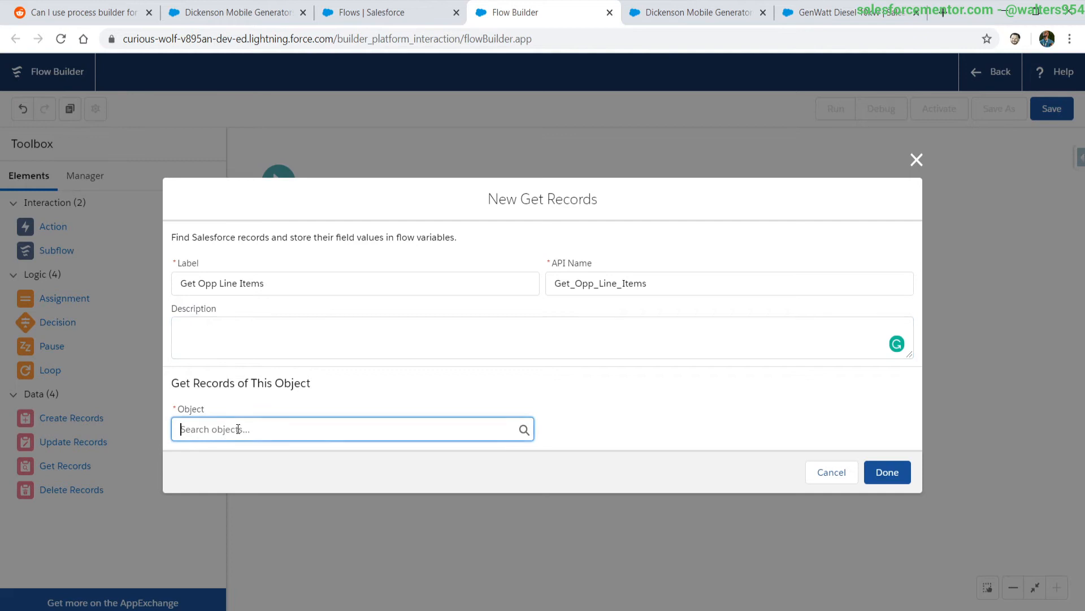
pyautogui.write('line')
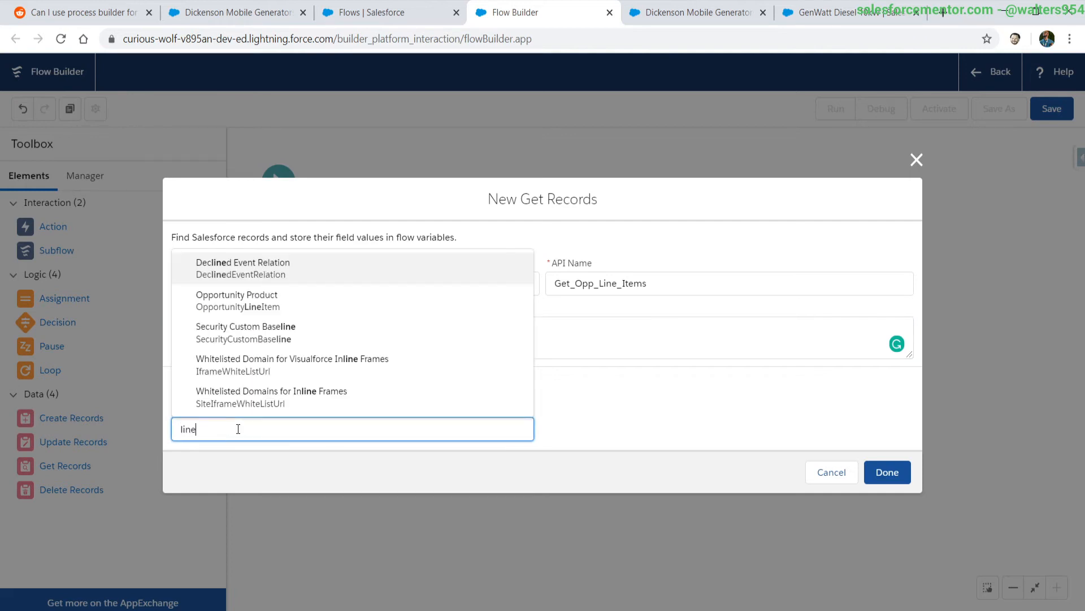
pyautogui.click(271, 291)
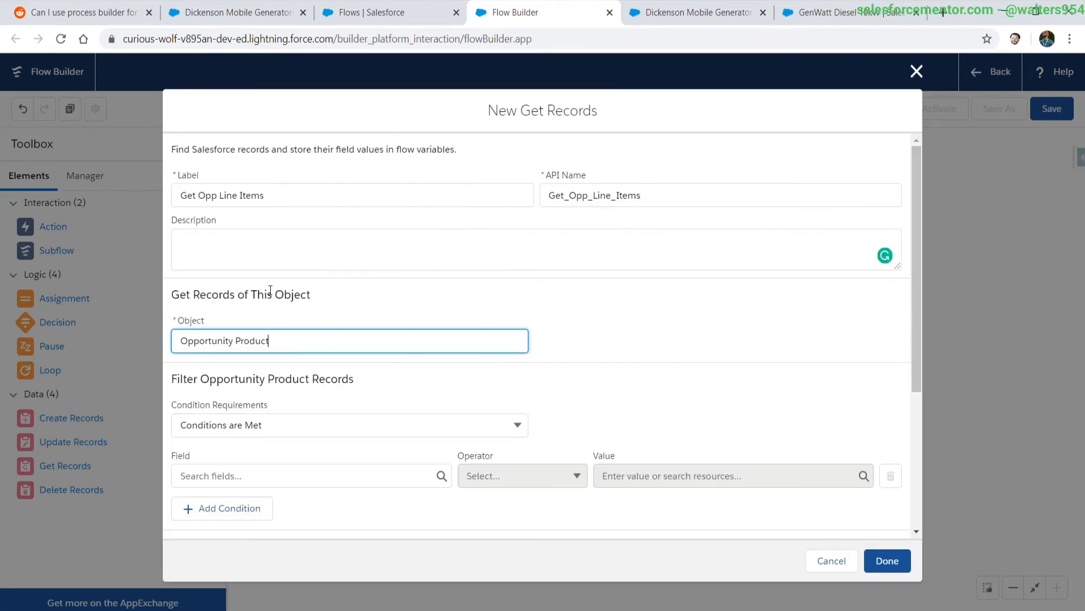
# Filter the Opportunity Product records with the condition OpportunityId Equals {!varOpp.Id}.
pyautogui.click(240, 477)
pyautogui.write('opp')
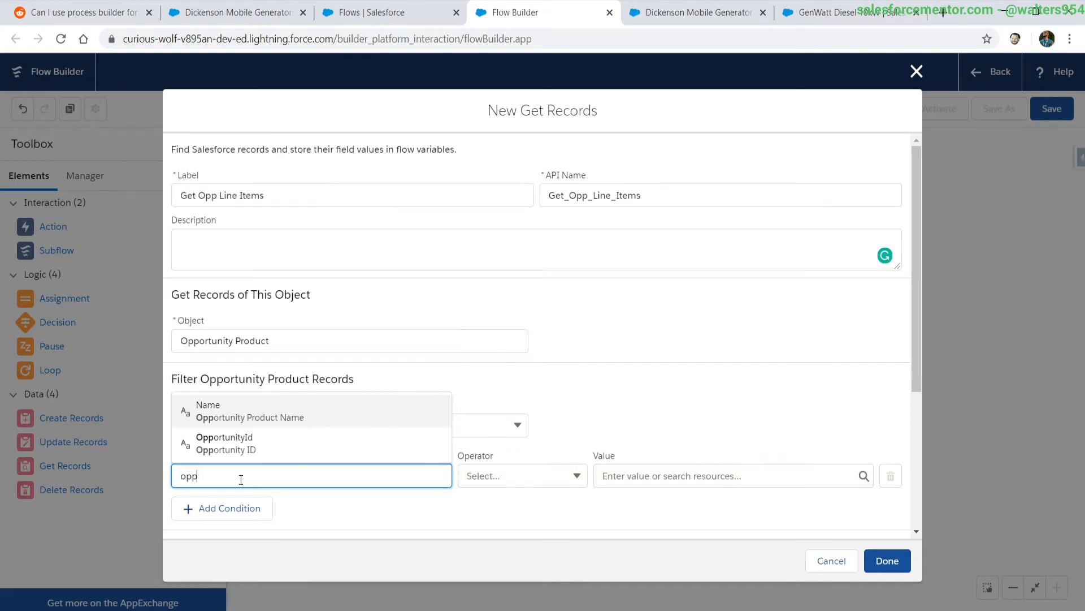
pyautogui.click(263, 443)
pyautogui.click(638, 473)
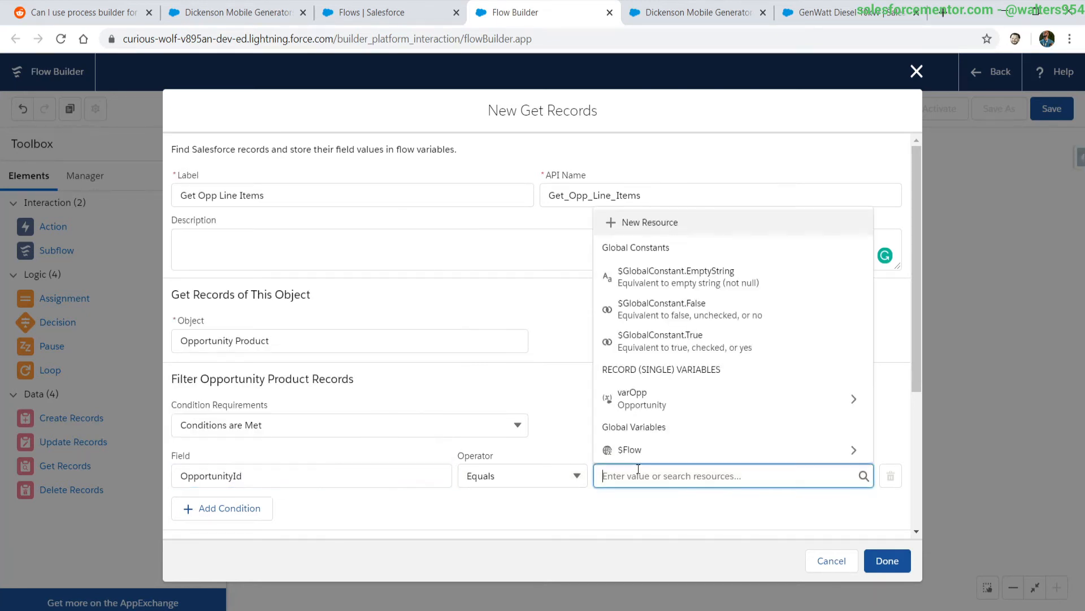
pyautogui.click(667, 398)
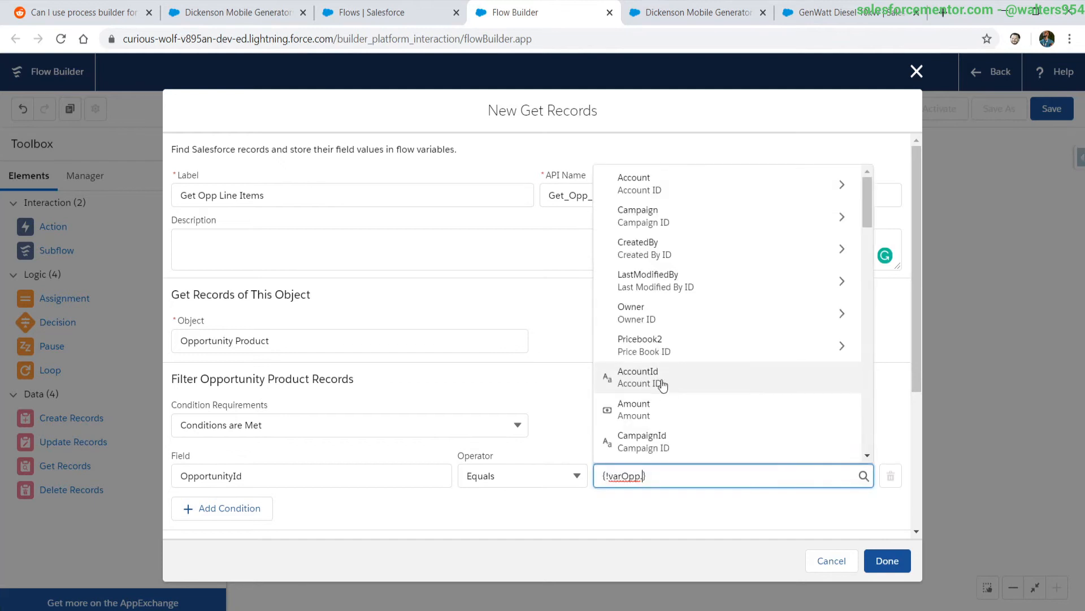
pyautogui.write('id')
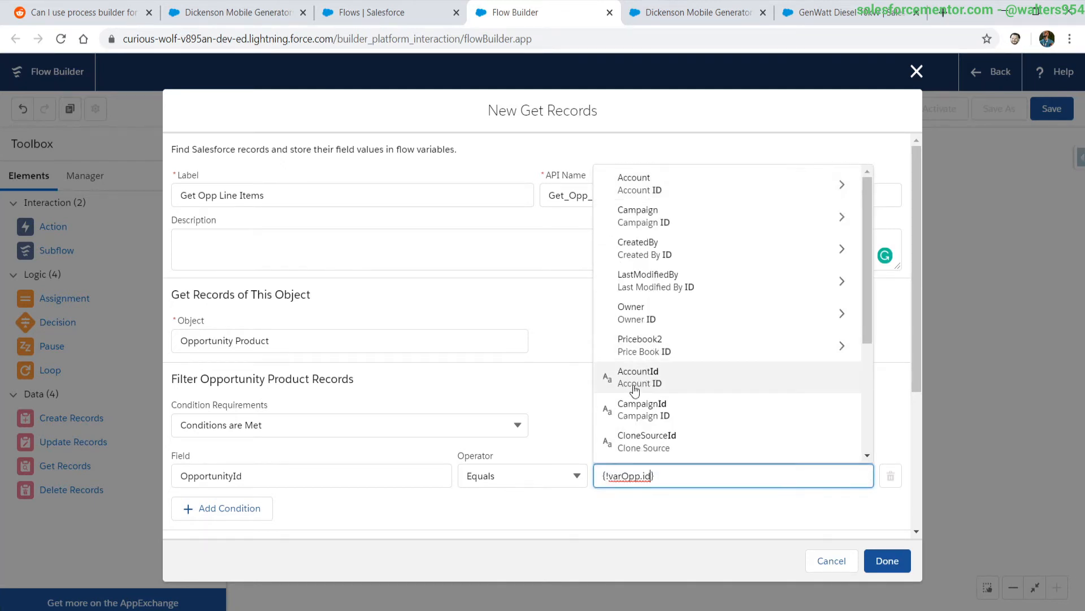
pyautogui.click(703, 523)
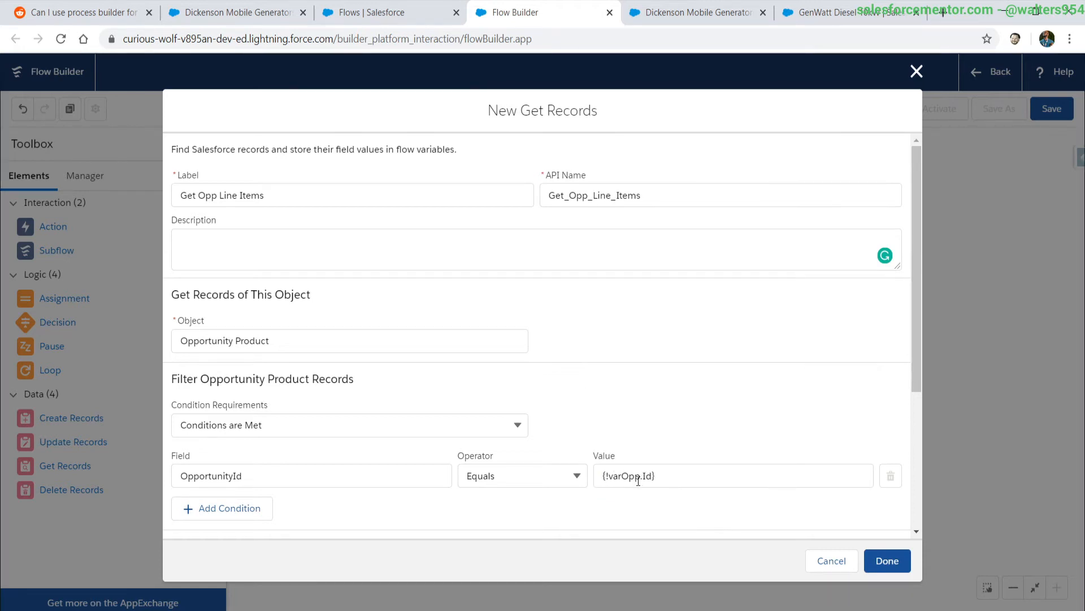
# Add a second filter condition, In_Stock__c Equals {!$GlobalConstant.False}, and finish the Get Records element.
pyautogui.scroll(-3, 668, 491)
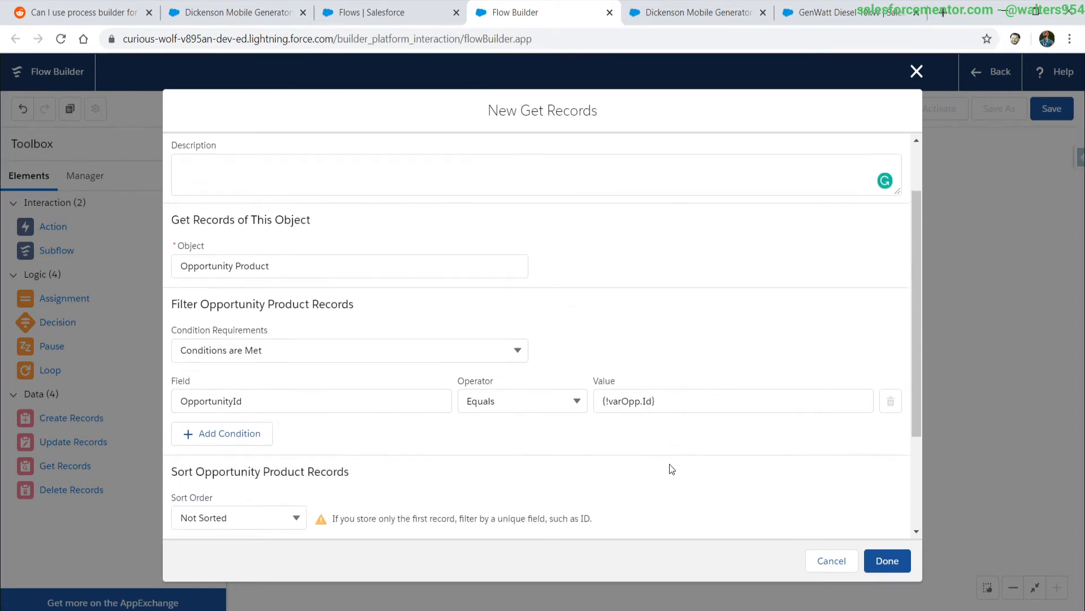
pyautogui.scroll(-2, 669, 468)
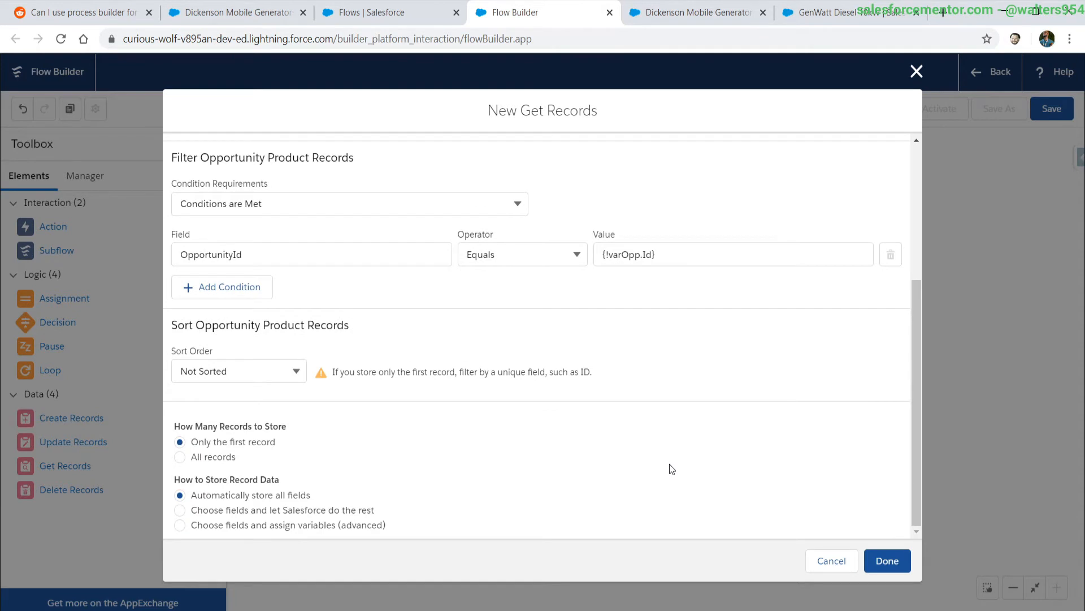
pyautogui.click(251, 289)
pyautogui.click(242, 304)
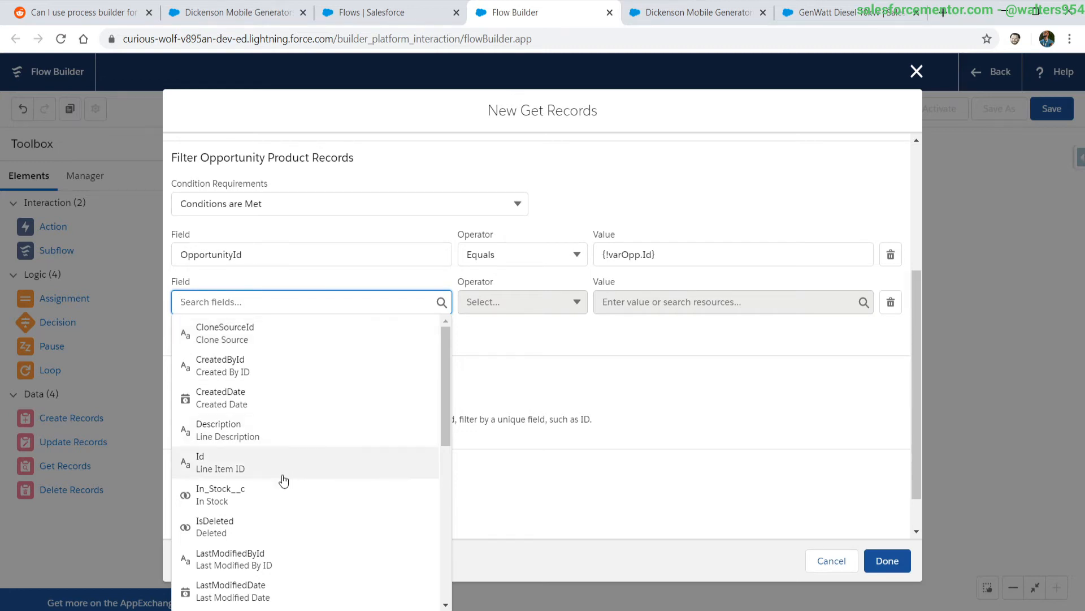
pyautogui.click(273, 491)
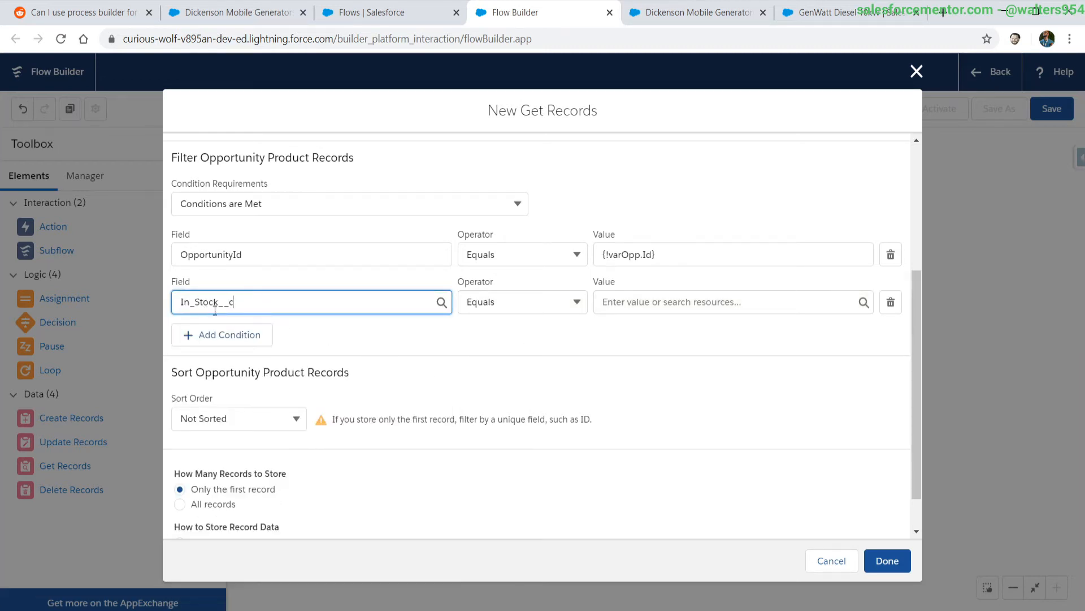
pyautogui.click(632, 303)
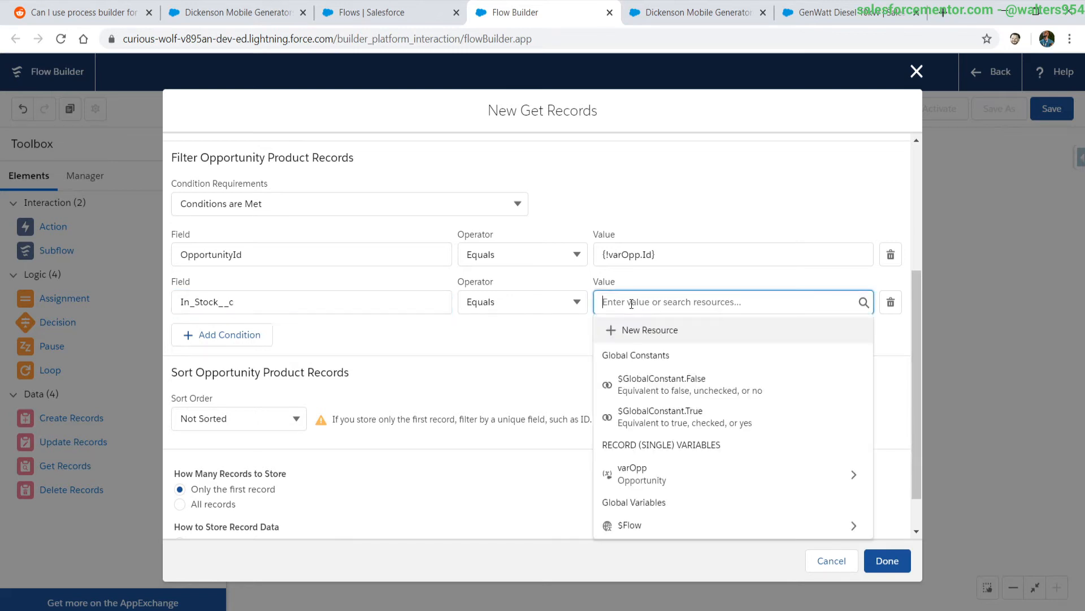
pyautogui.write('false')
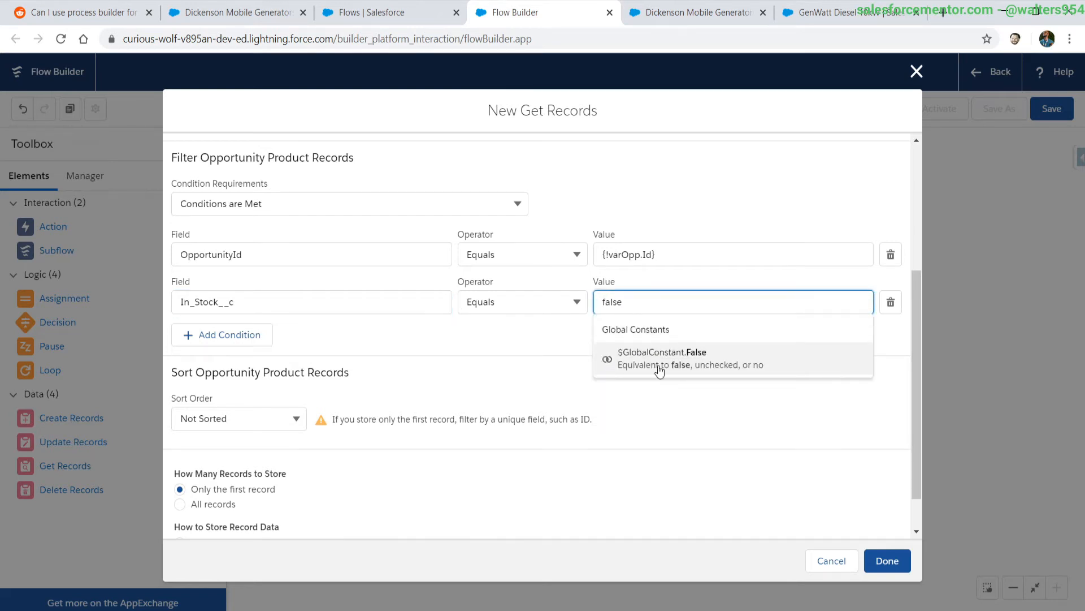
pyautogui.click(659, 367)
pyautogui.scroll(-1, 438, 420)
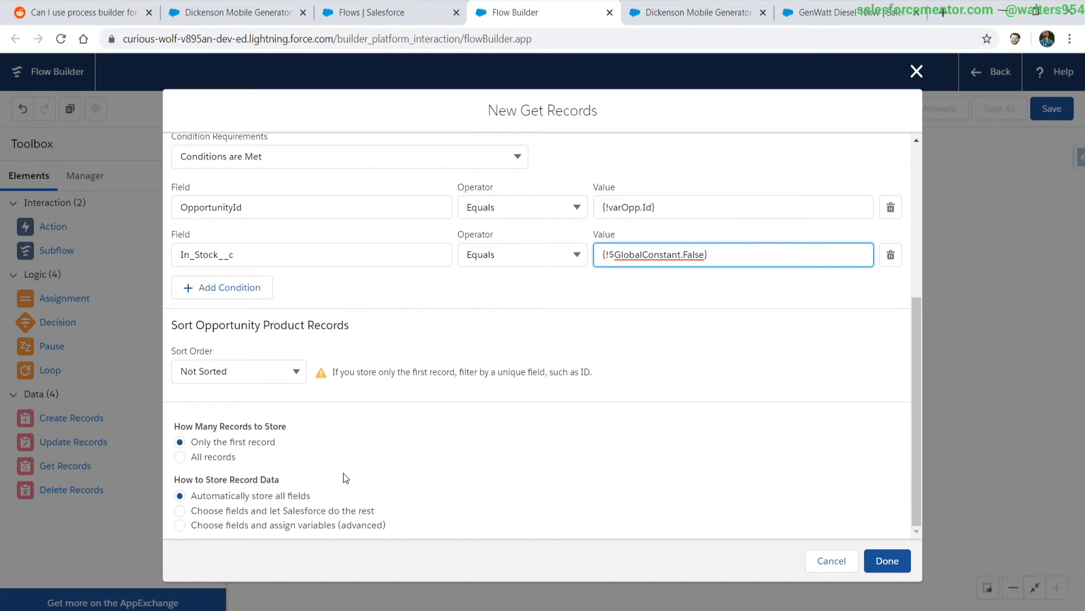
pyautogui.click(887, 560)
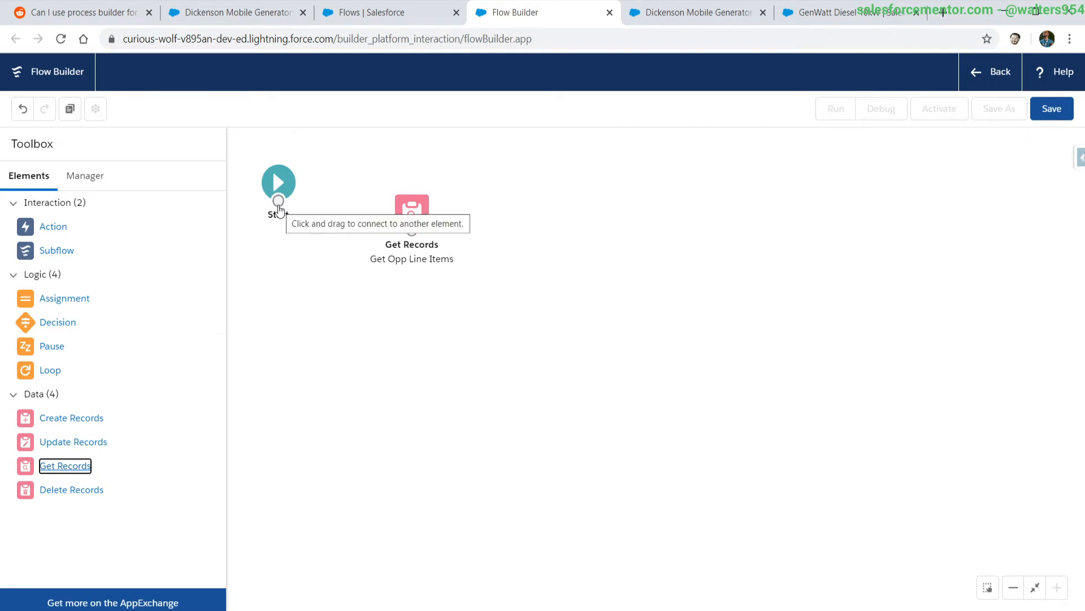
# Add a Decision element labelled Has Out of Stock Line Item with an outcome labelled Out of Stock.
pyautogui.moveTo(59, 321); pyautogui.dragTo(526, 214)
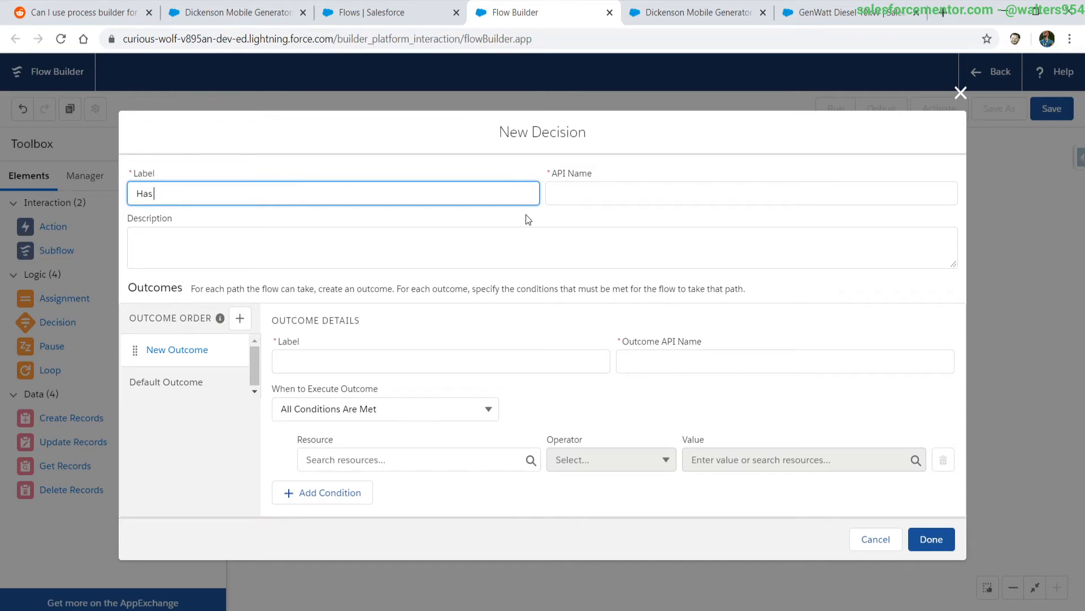
pyautogui.write('Stock Line Item')
pyautogui.click(351, 365)
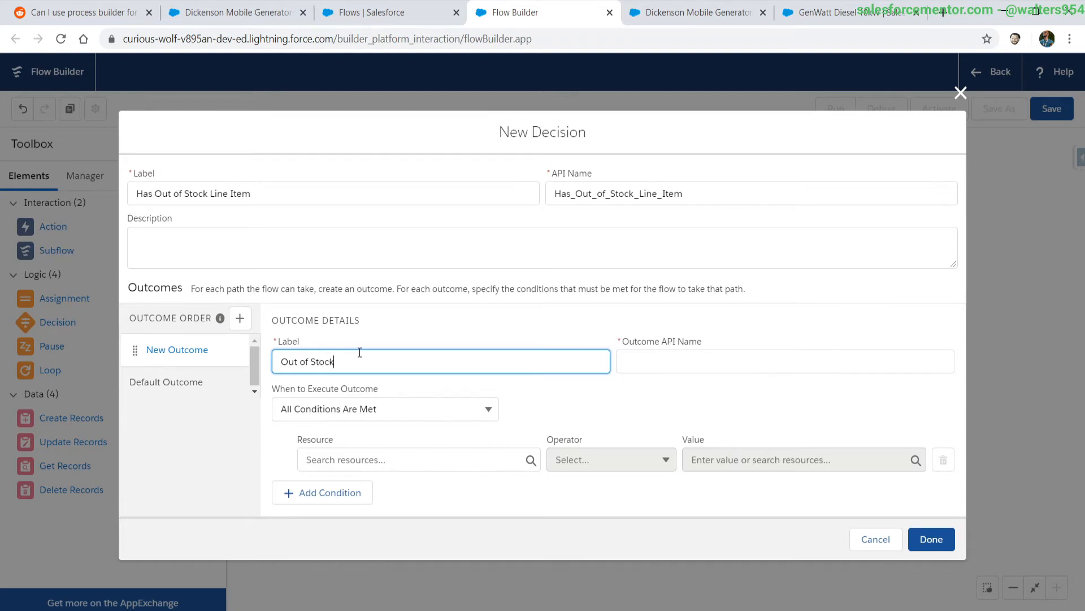
# Set the Out of Stock outcome's condition to {!Get_Opp_Line_Items.Id} Is Null {!$GlobalConstant.False} and finish the Decision element.
pyautogui.click(351, 465)
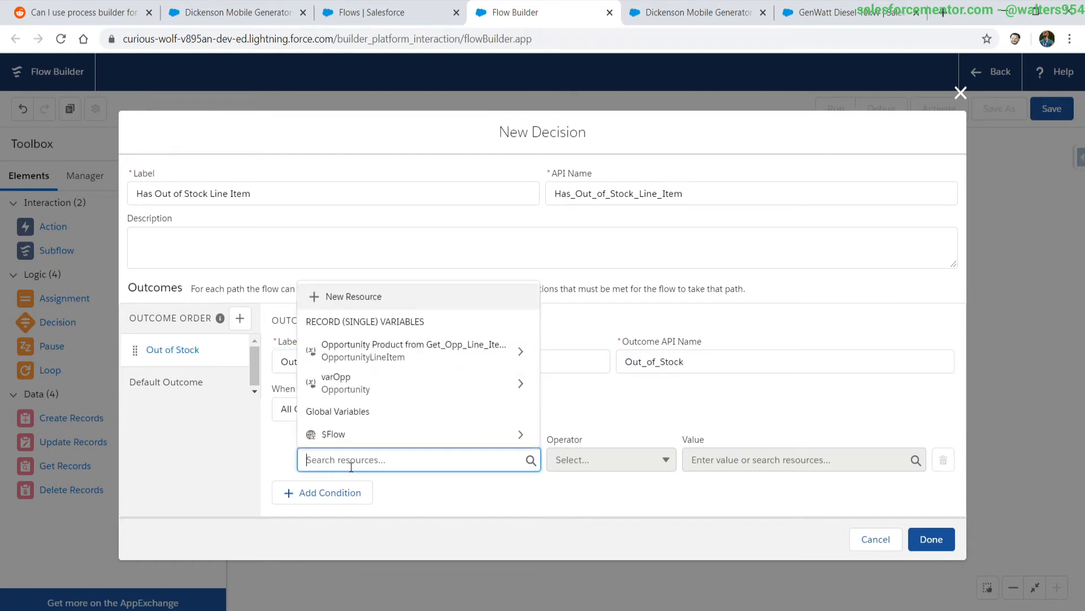
pyautogui.click(355, 350)
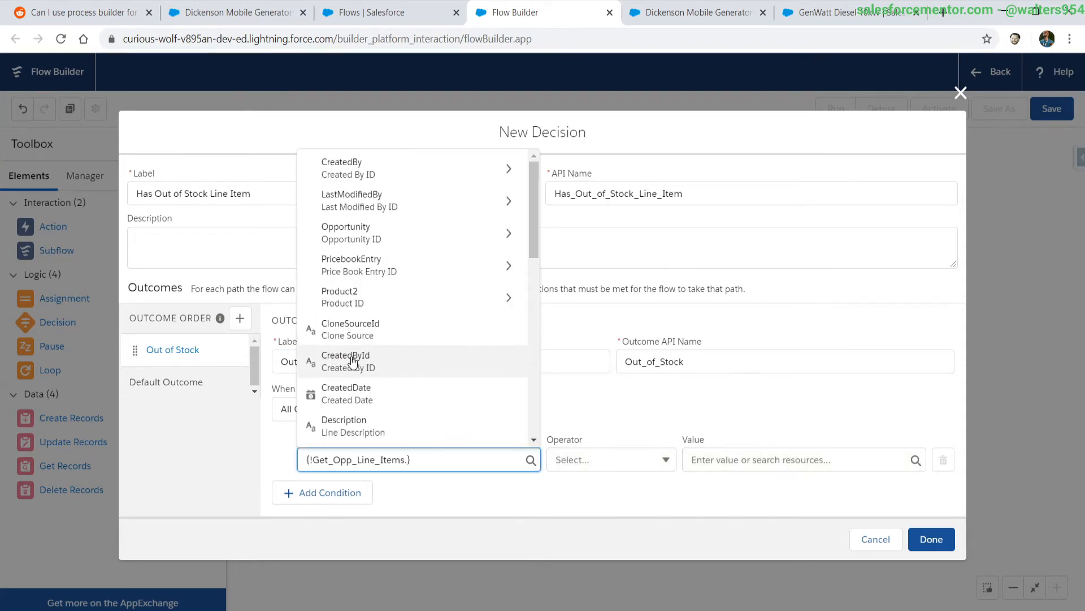
pyautogui.write('id')
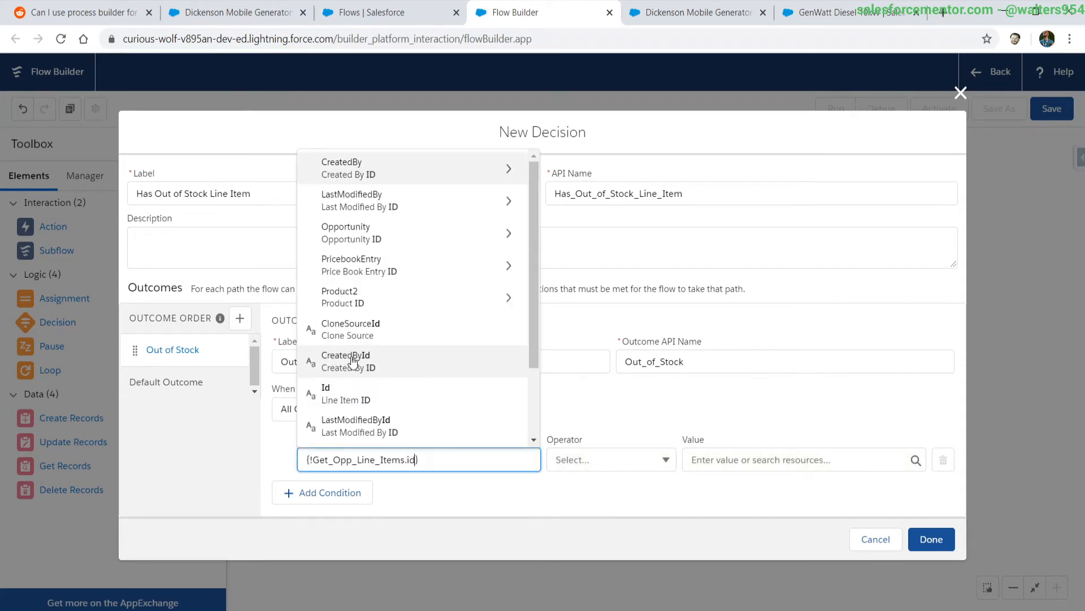
pyautogui.click(354, 407)
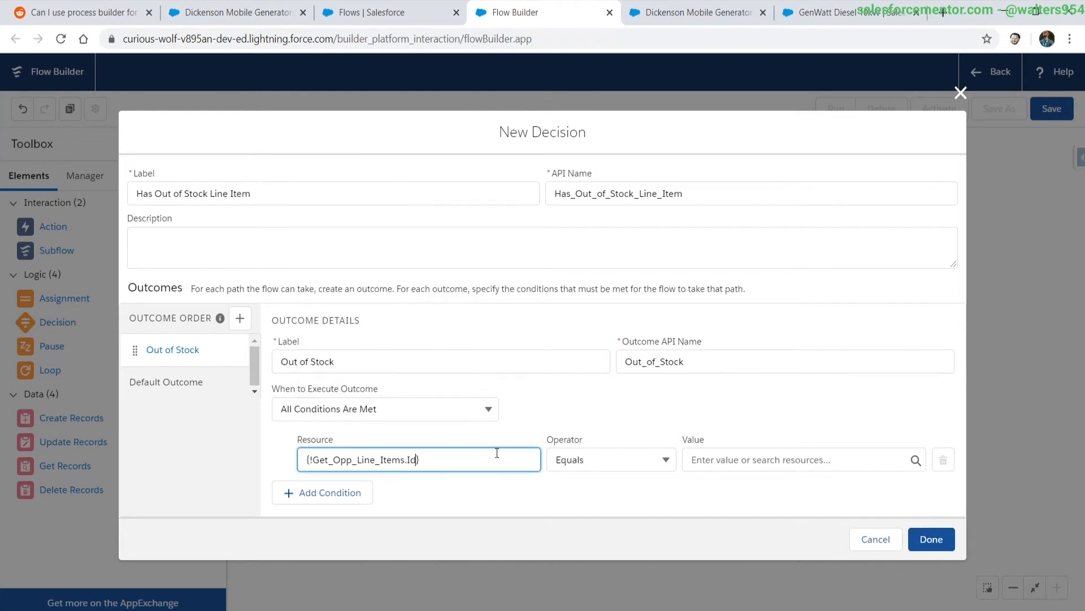
pyautogui.click(567, 461)
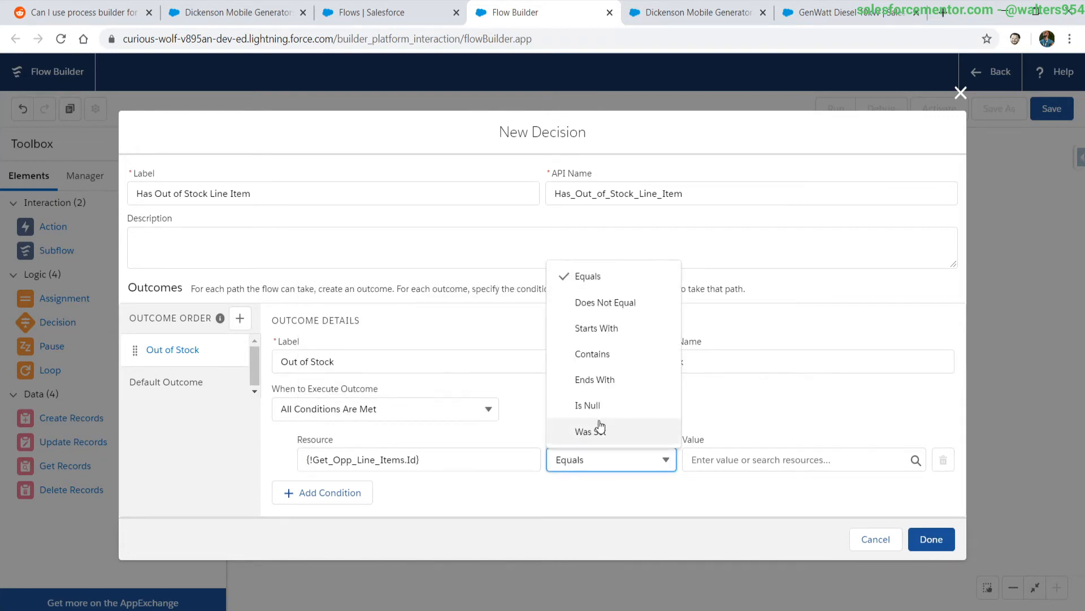
pyautogui.click(588, 406)
pyautogui.click(750, 459)
pyautogui.write('true')
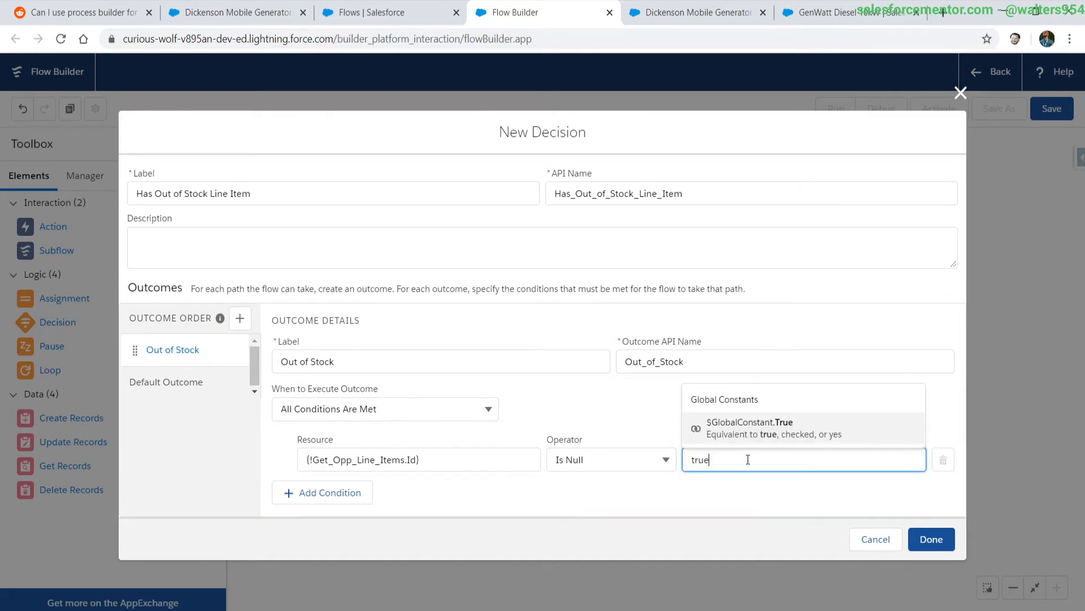
pyautogui.doubleClick(748, 460)
pyautogui.write('false')
pyautogui.click(769, 432)
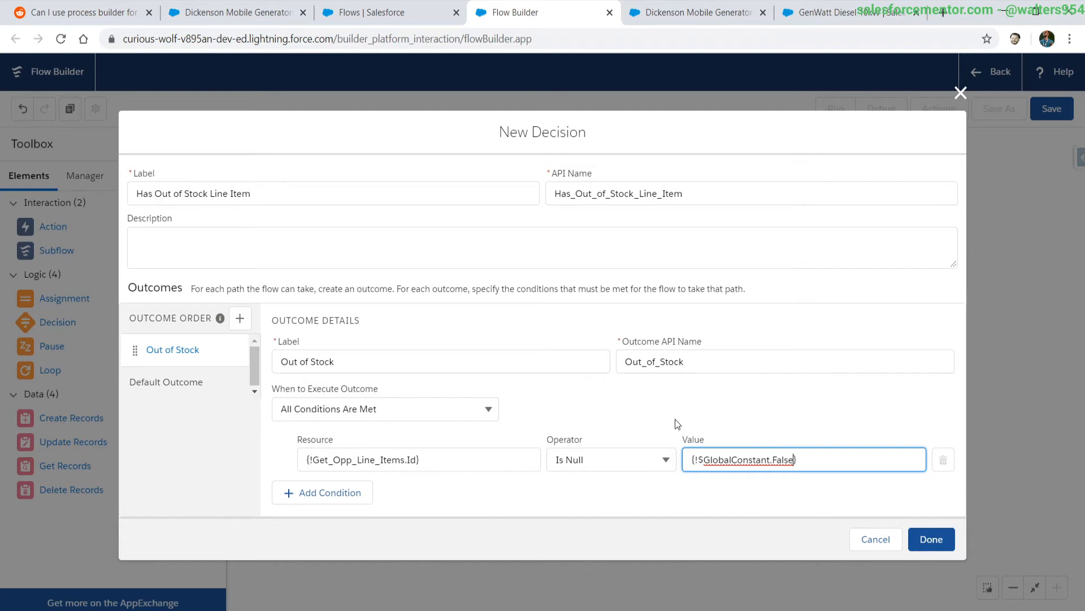
pyautogui.click(933, 540)
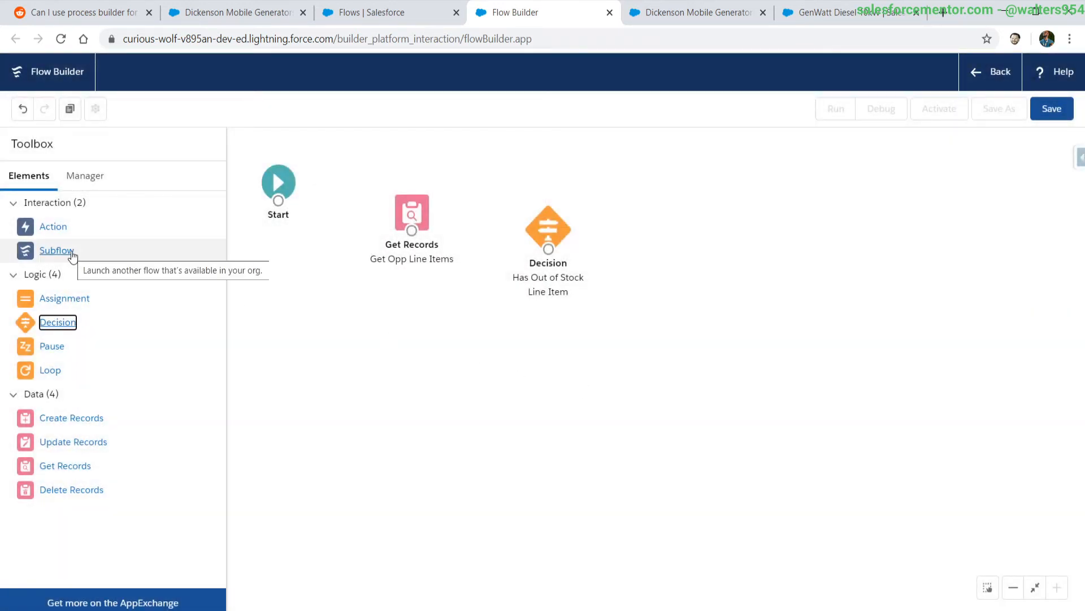
# Add an Update Records element labelled Update Opp that identifies Opportunity records by conditions and sets fields individually.
pyautogui.moveTo(72, 442); pyautogui.dragTo(729, 222)
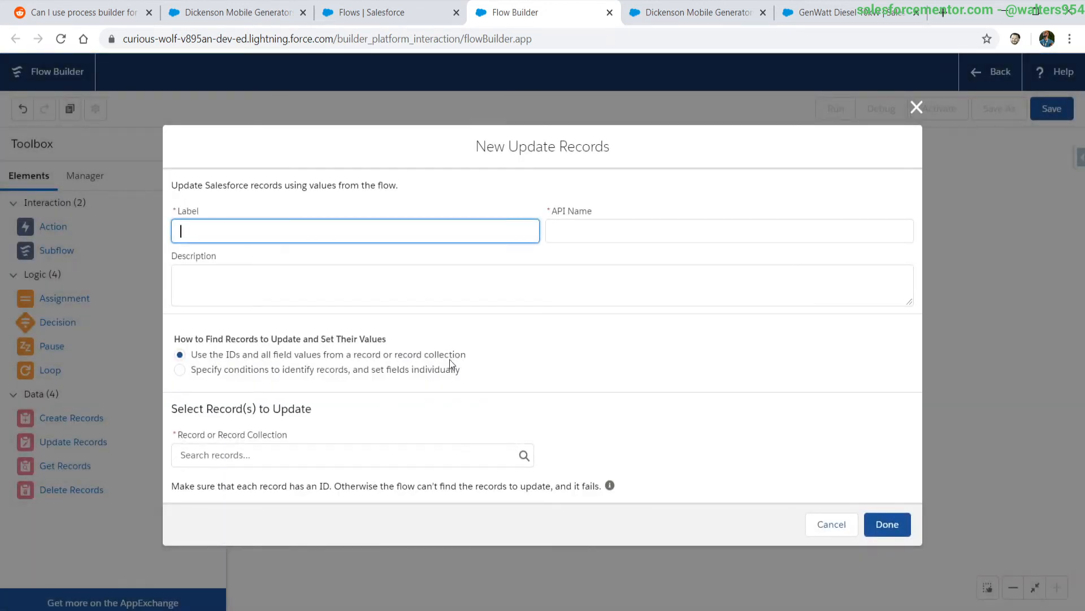
pyautogui.write('Update Op')
pyautogui.click(358, 455)
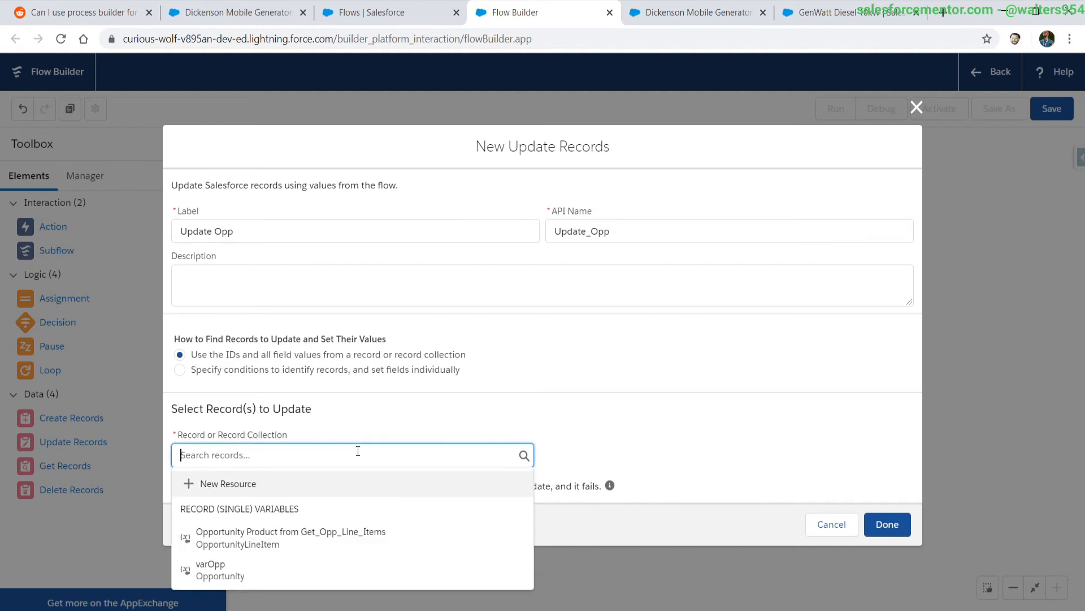
pyautogui.click(277, 535)
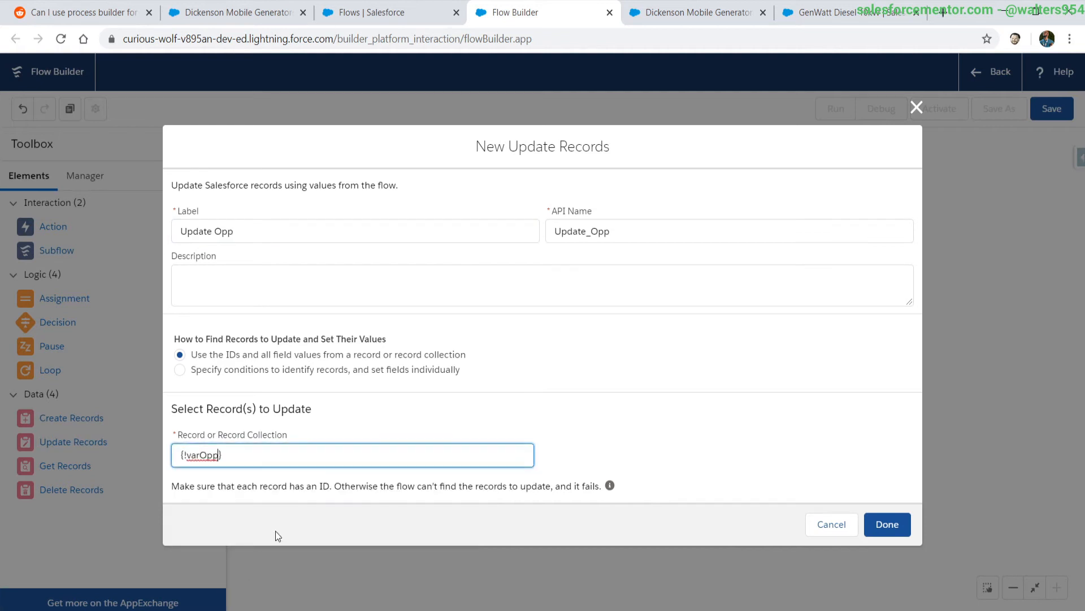
pyautogui.click(203, 372)
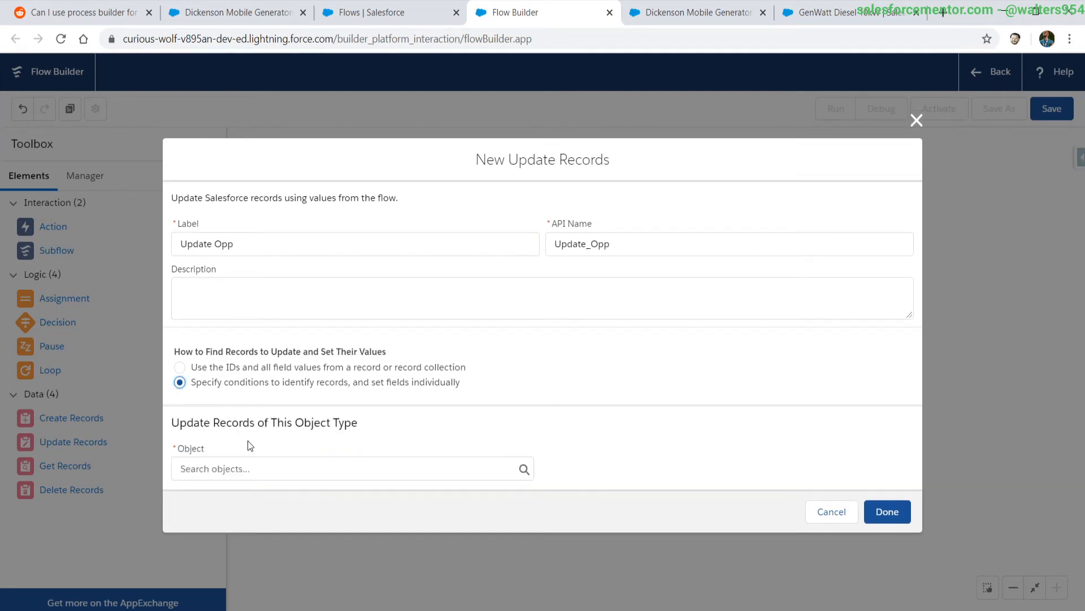
pyautogui.click(210, 469)
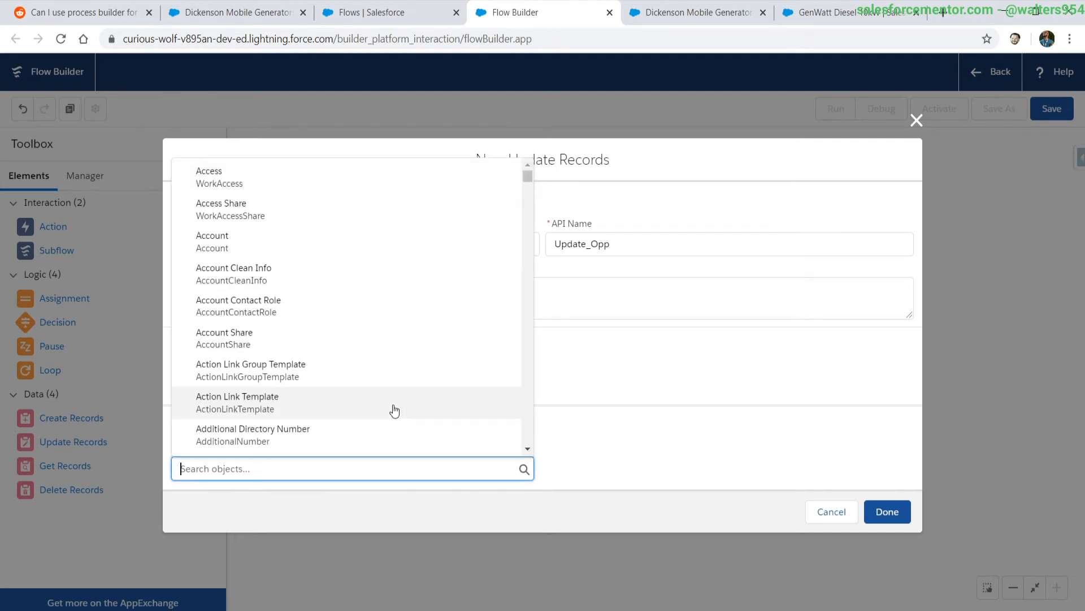
pyautogui.write('opp')
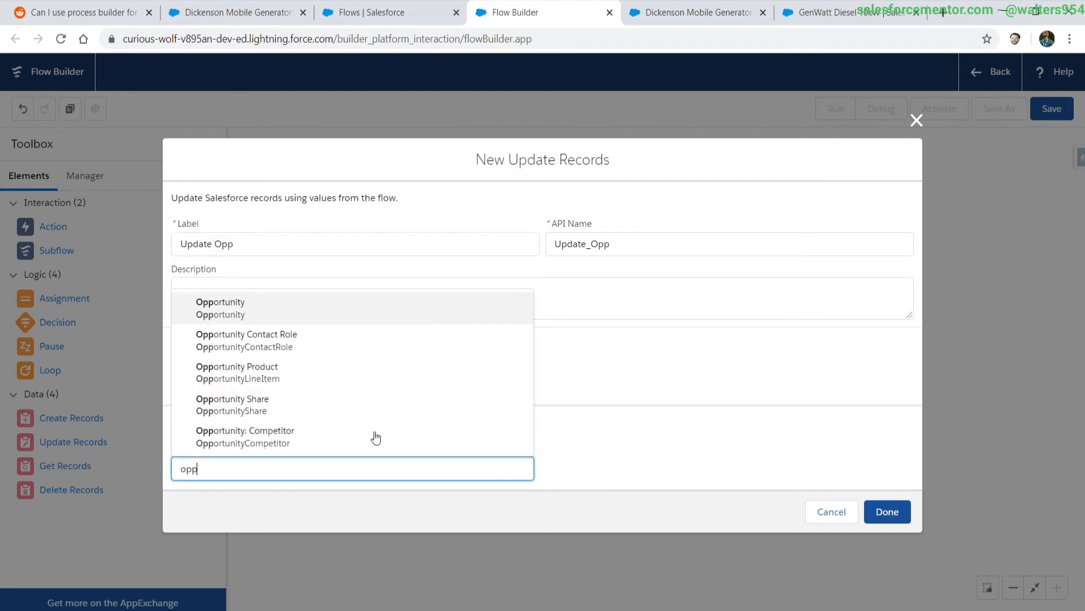
pyautogui.click(215, 308)
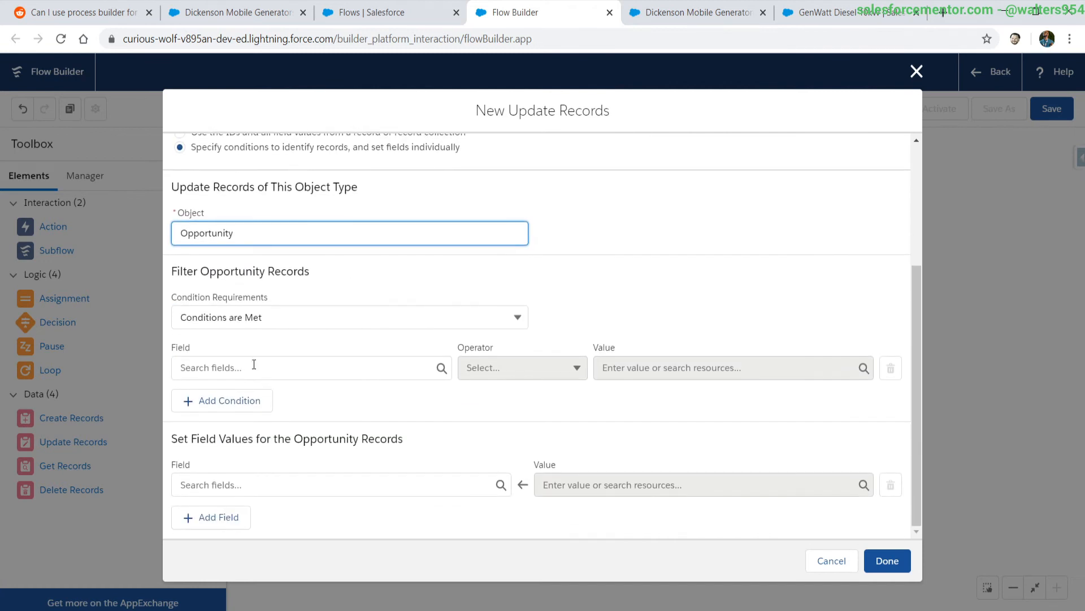
# Filter the Opportunity records to update with the condition Id Equals {!varOpp.Id}.
pyautogui.click(250, 365)
pyautogui.write('opp')
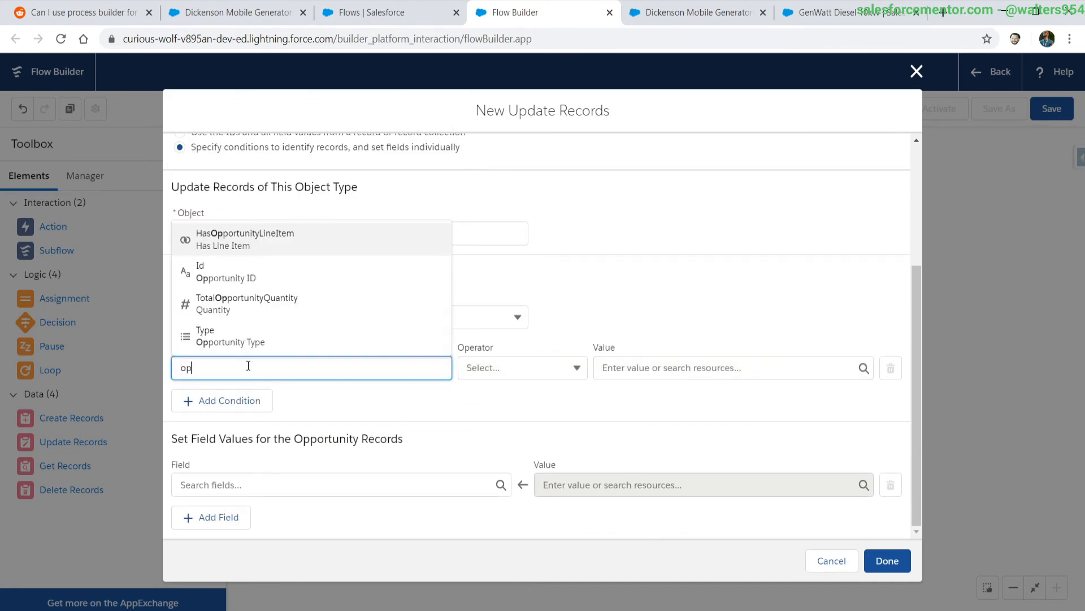
pyautogui.click(226, 272)
pyautogui.click(609, 367)
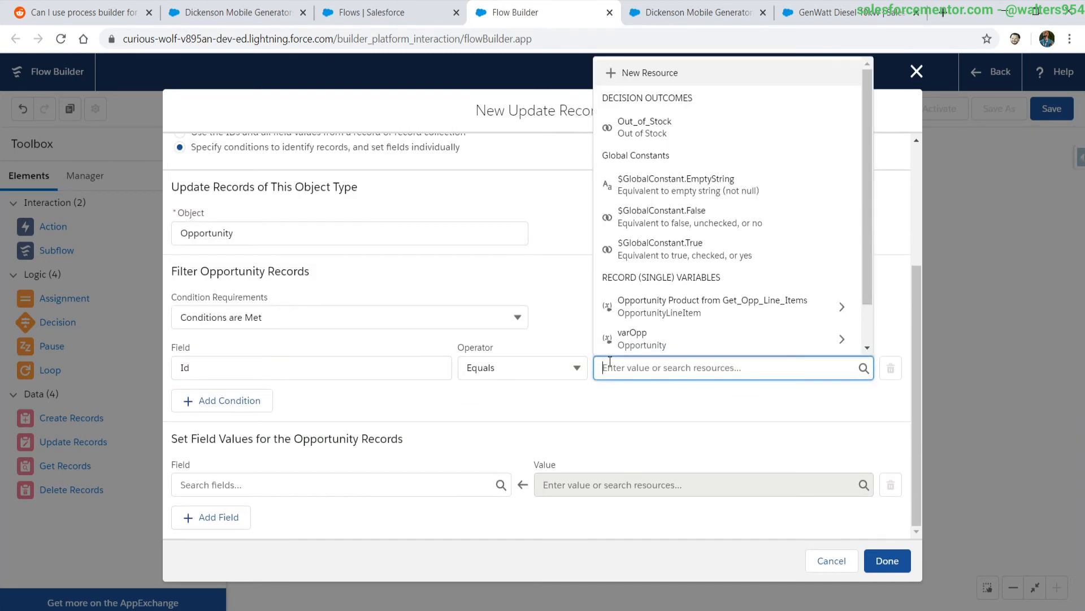
pyautogui.write('op')
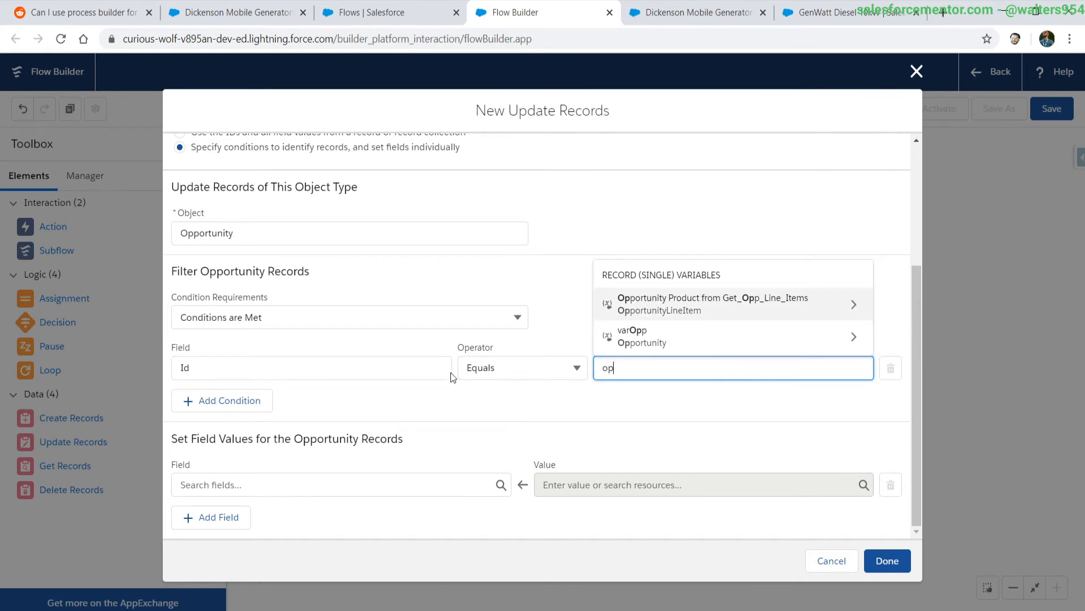
pyautogui.click(646, 346)
pyautogui.write('id')
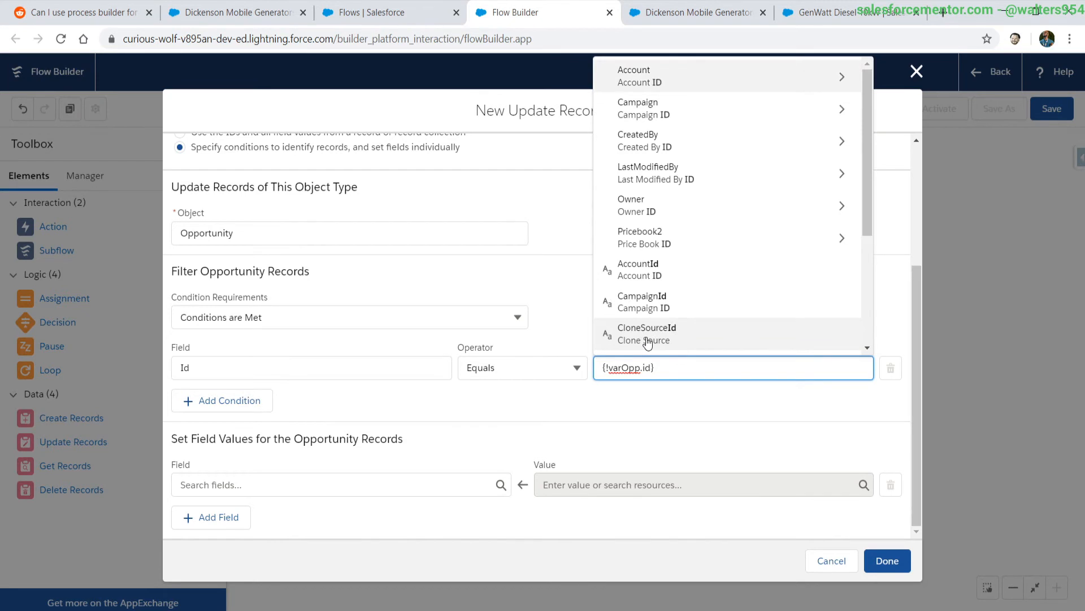
pyautogui.click(680, 428)
# Set the field Product_Out_of_Stock__c to {!$GlobalConstant.True} and finish the Update Records element.
pyautogui.click(332, 483)
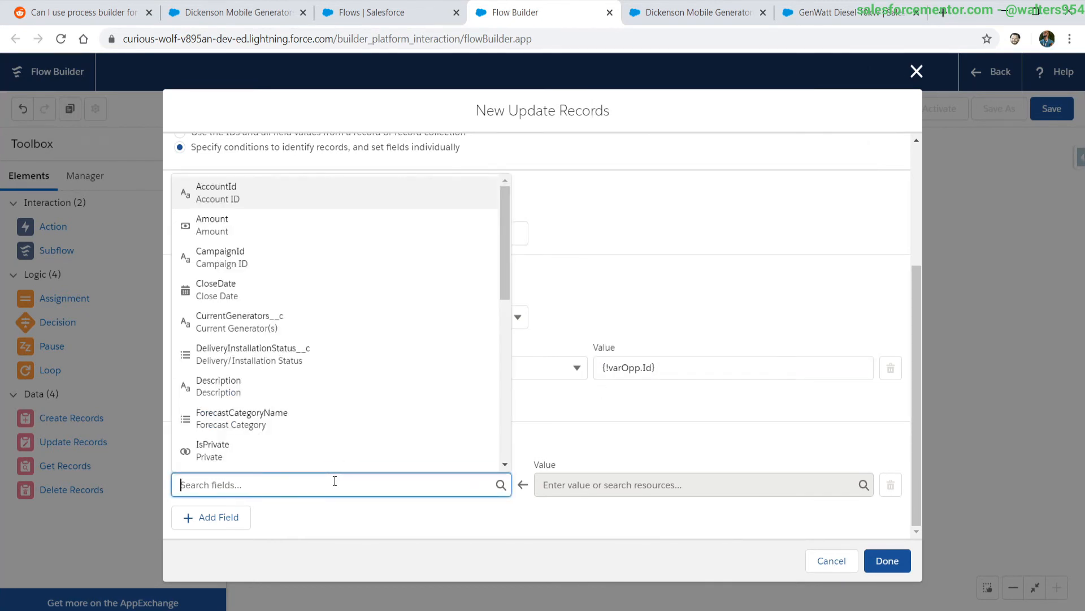
pyautogui.write('in')
pyautogui.press('BackSpace')
pyautogui.press('BackSpace')
pyautogui.write('out')
pyautogui.click(320, 455)
pyautogui.click(662, 484)
pyautogui.write('tru')
pyautogui.click(662, 453)
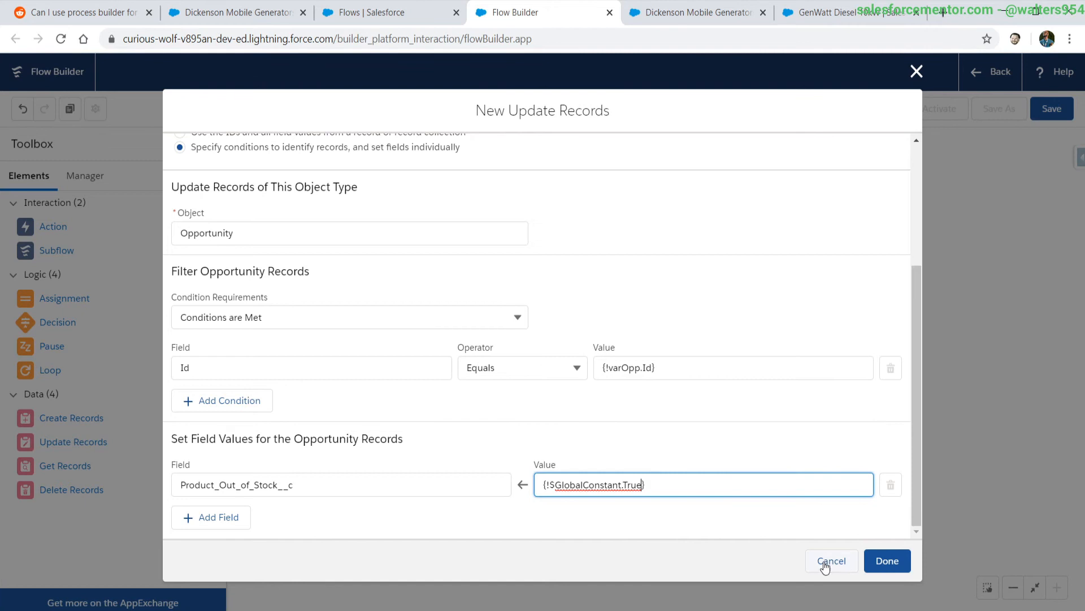
pyautogui.click(888, 561)
# Connect Start, Get Opp Line Items, the Decision and Update Opp in sequence, using the Out of Stock outcome for the last connector.
pyautogui.moveTo(278, 200); pyautogui.dragTo(723, 249)
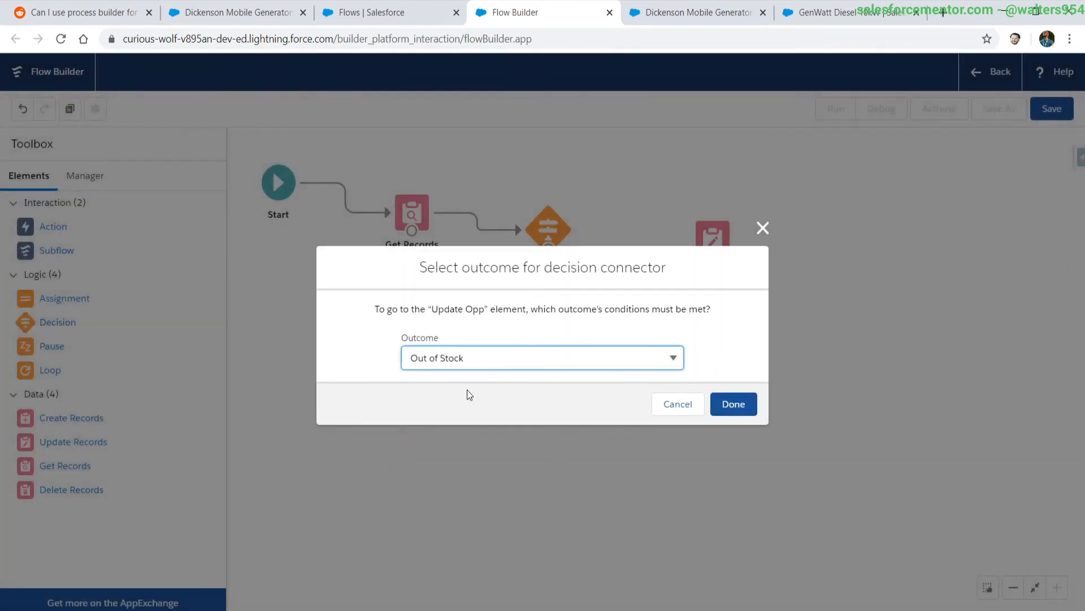
pyautogui.click(442, 360)
pyautogui.click(494, 388)
pyautogui.click(734, 403)
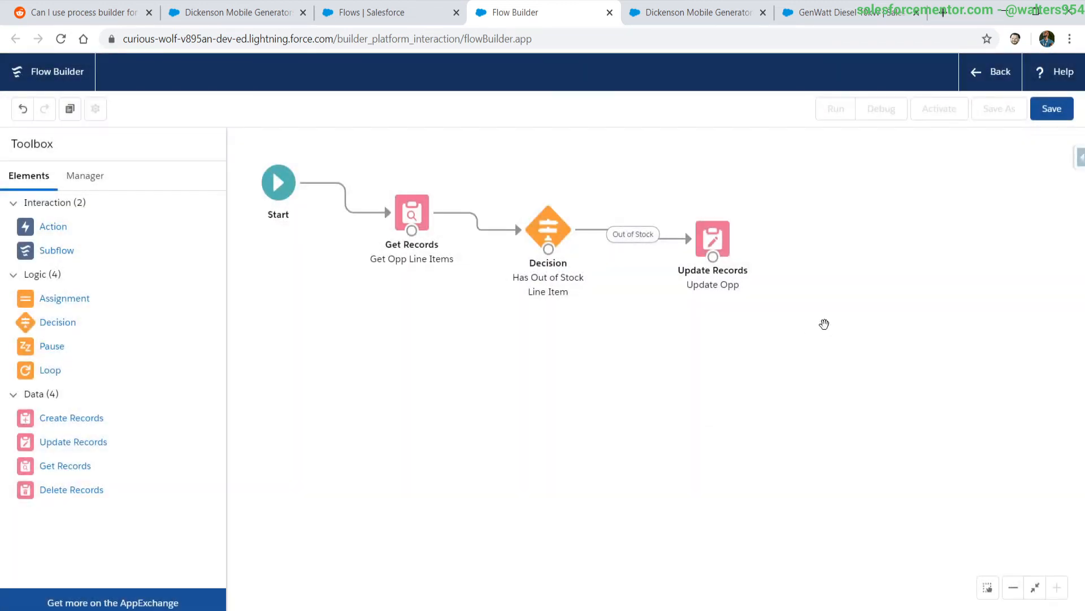
# Save the flow with the label Autolaunched - Opportunity Product Out of Stock and activate it.
pyautogui.click(1052, 109)
pyautogui.write('Autolaunched ')
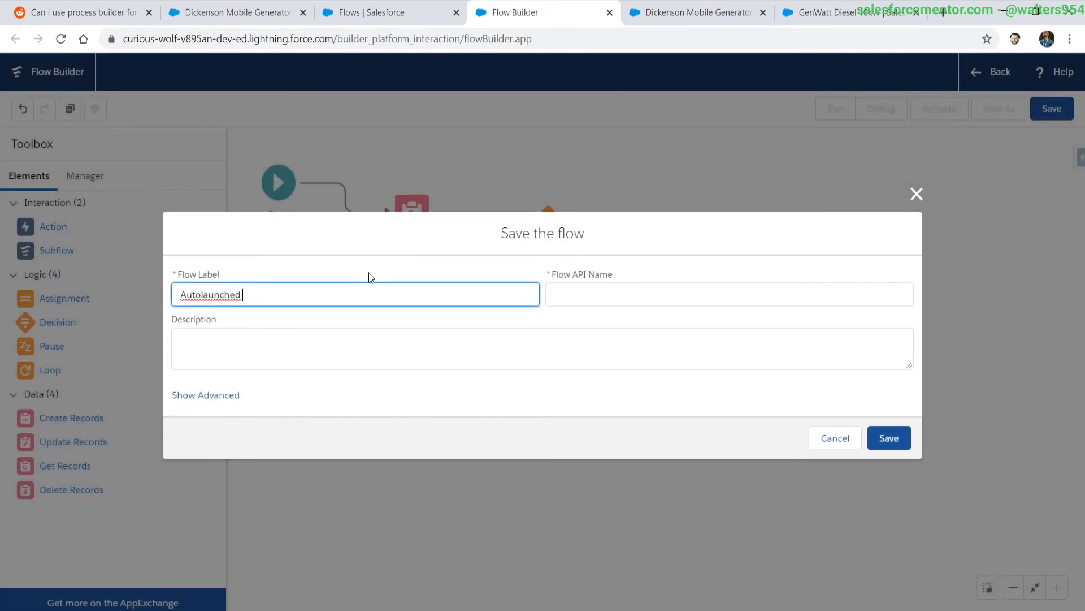
pyautogui.write('- Opportunity Product Out of Stock')
pyautogui.press('Tab')
pyautogui.press('Tab')
pyautogui.click(893, 440)
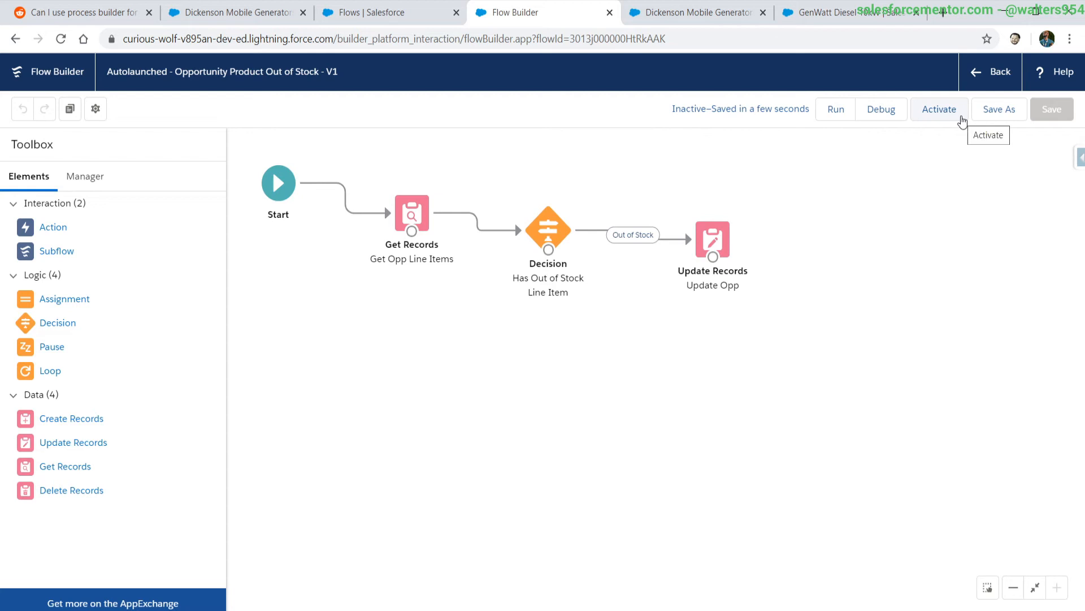
pyautogui.click(961, 116)
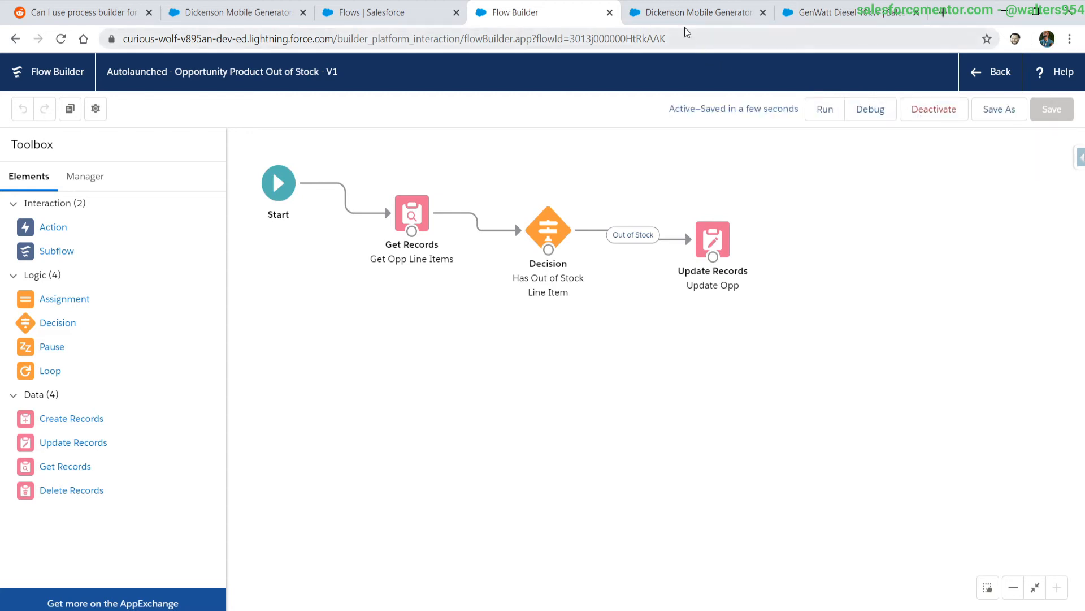
# Return to Salesforce Setup, search for Process Builder and open it.
pyautogui.click(428, 5)
pyautogui.doubleClick(56, 152)
pyautogui.write('process b')
pyautogui.click(66, 207)
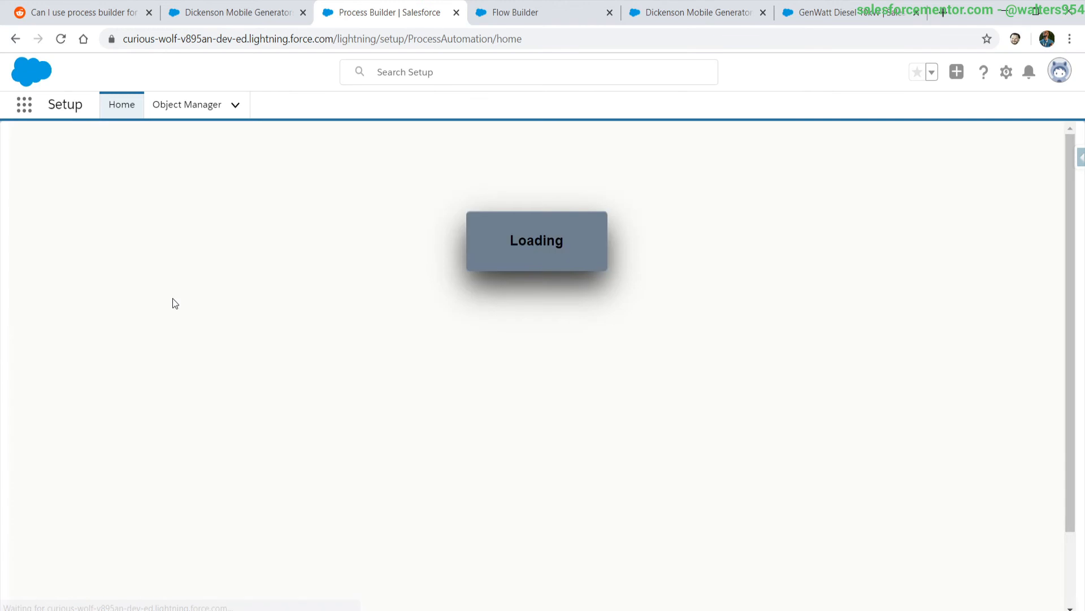
# Create a process named Opportunity - Main Process that starts when a record changes.
pyautogui.click(1047, 182)
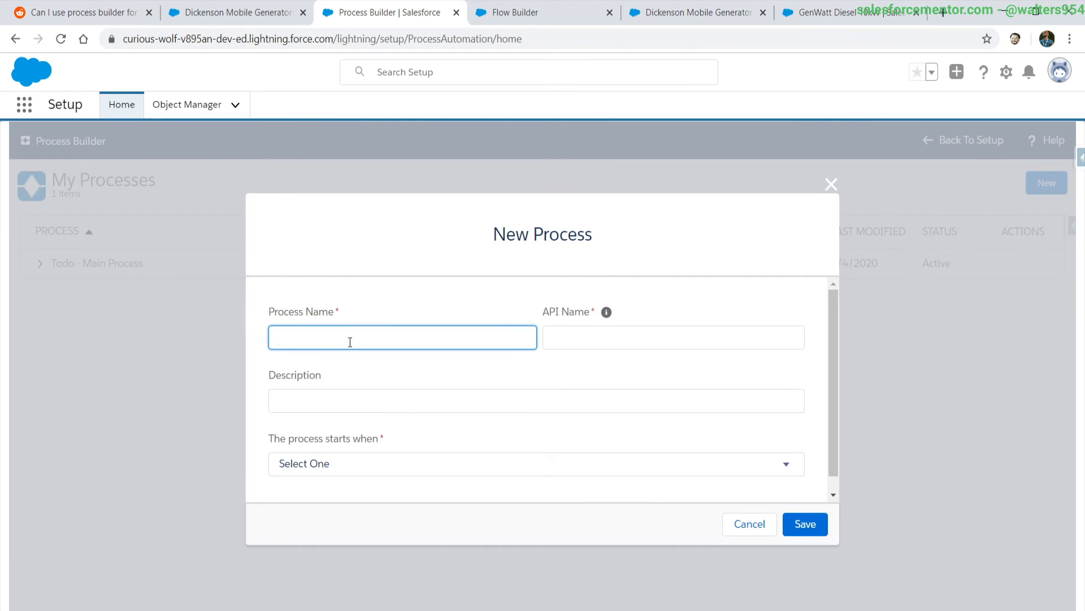
pyautogui.write('Opportunity')
pyautogui.write(' - MIN')
pyautogui.write('in Process')
pyautogui.click(377, 462)
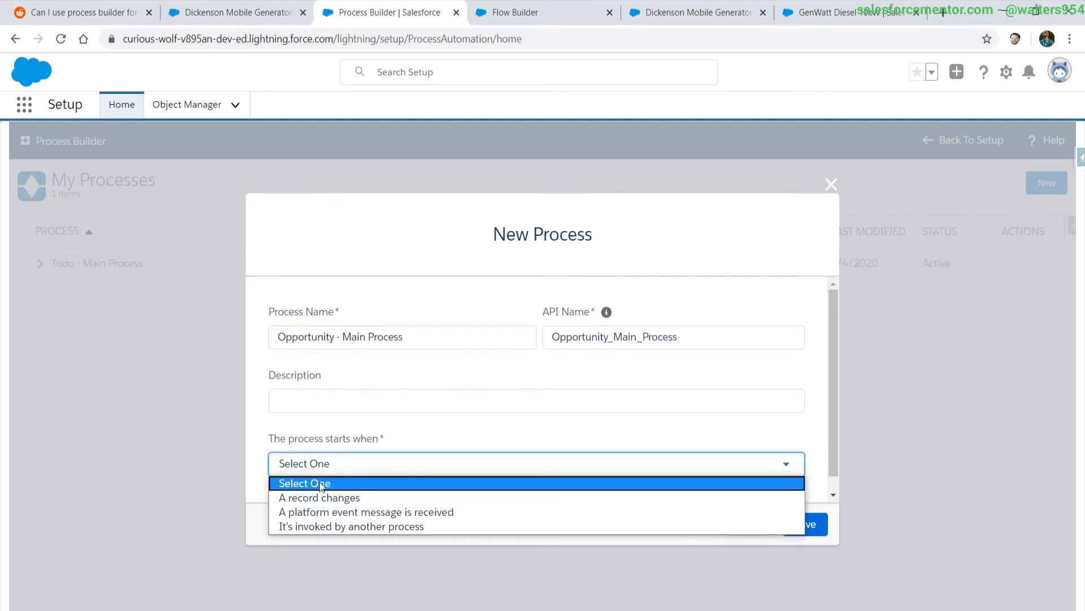
pyautogui.click(323, 494)
pyautogui.click(818, 525)
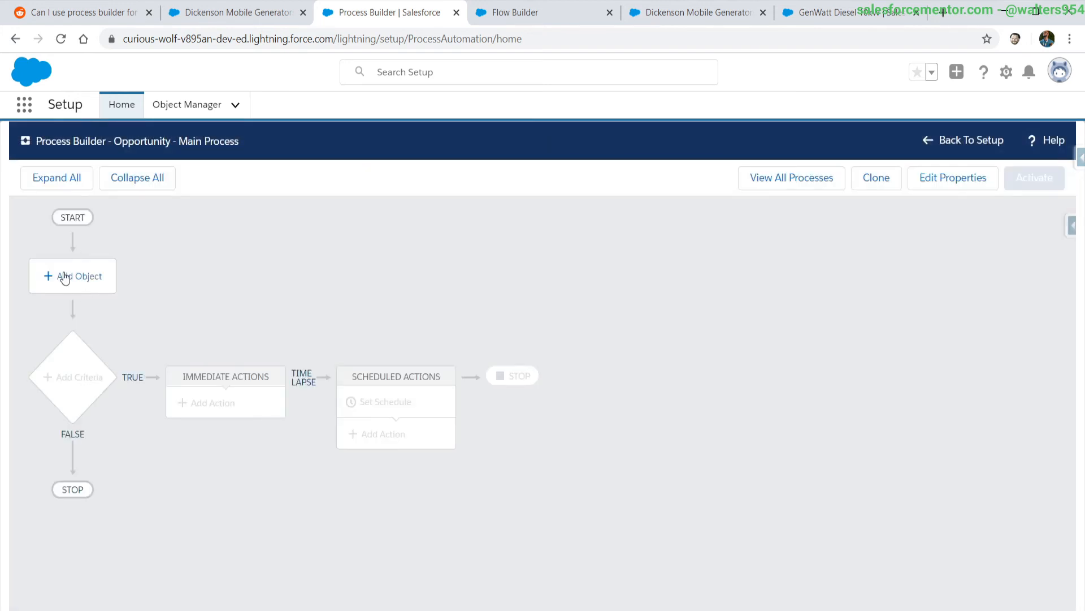
# Set the process object to Opportunity, starting when a record is created or edited, and save it.
pyautogui.click(66, 276)
pyautogui.click(664, 287)
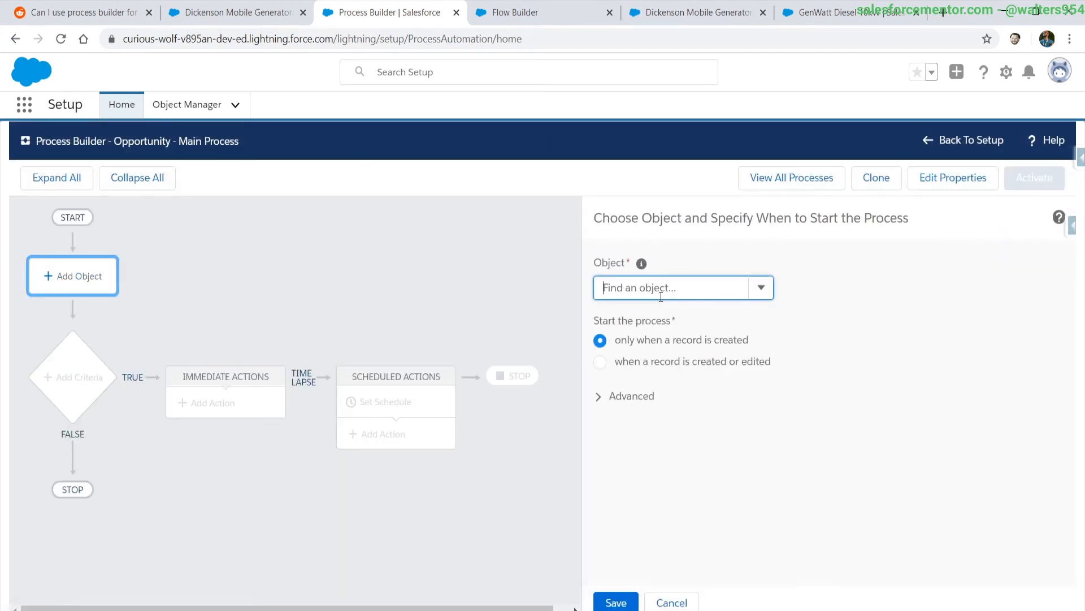
pyautogui.write('opp')
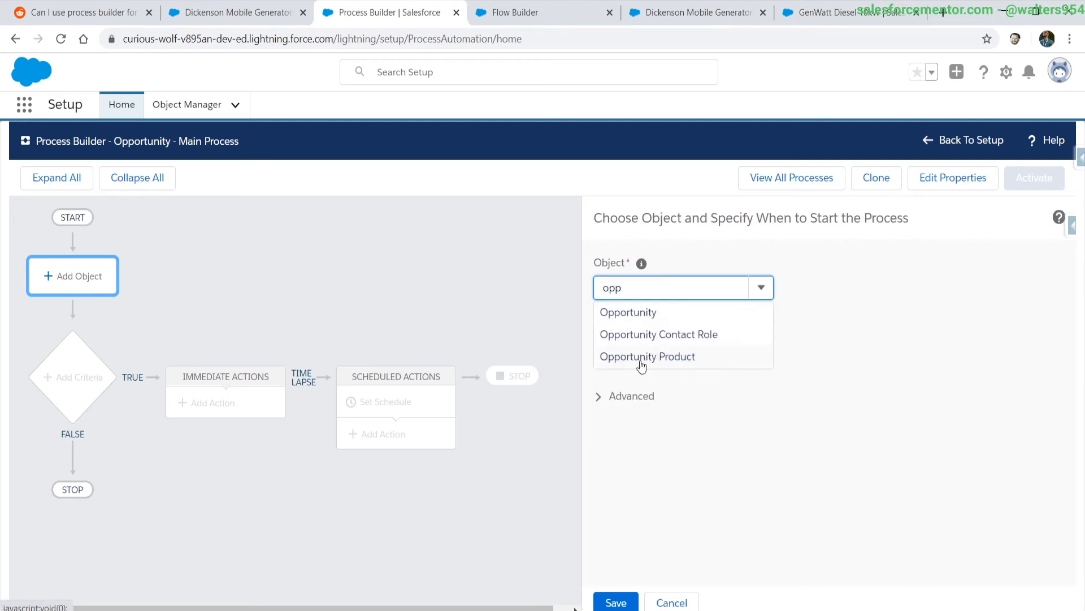
pyautogui.click(633, 312)
pyautogui.click(616, 364)
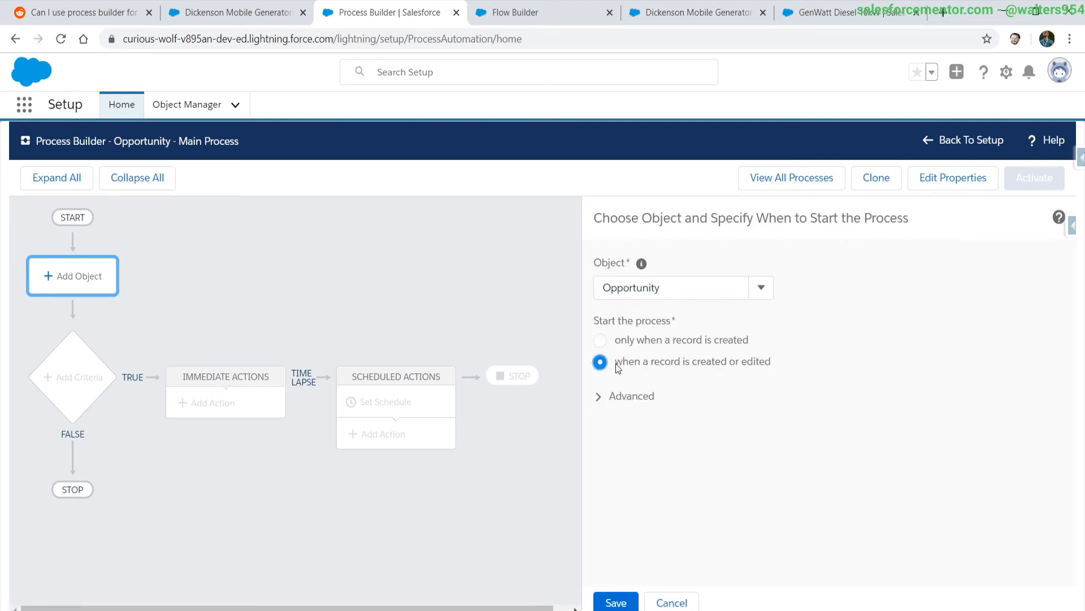
pyautogui.click(617, 602)
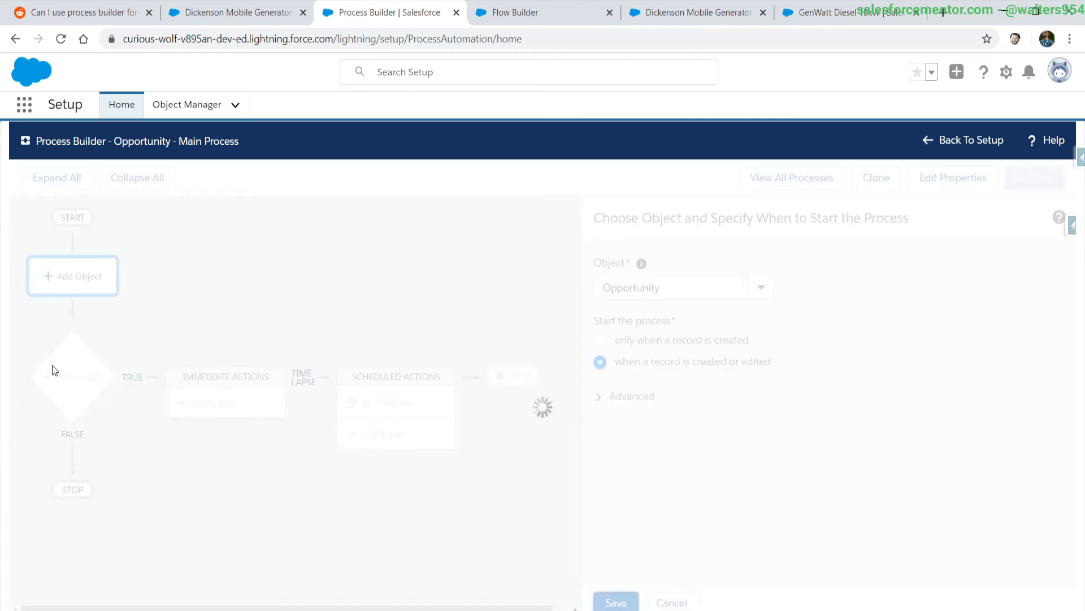
# Add a criteria node named Go to next with no criteria, just executing the actions, and save it.
pyautogui.click(76, 376)
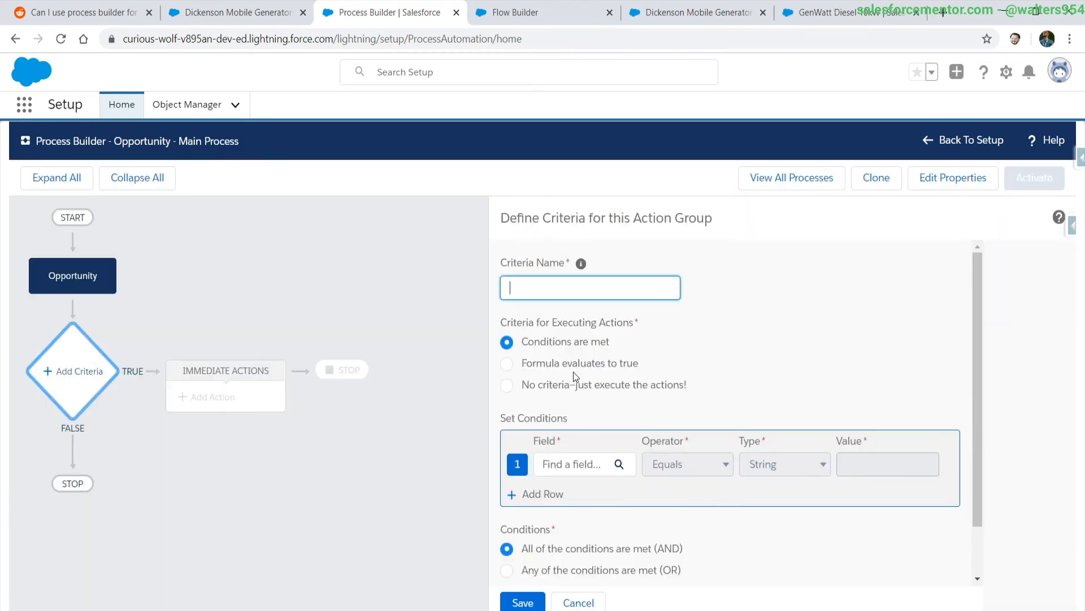
pyautogui.write('Go to next')
pyautogui.click(568, 386)
pyautogui.click(521, 600)
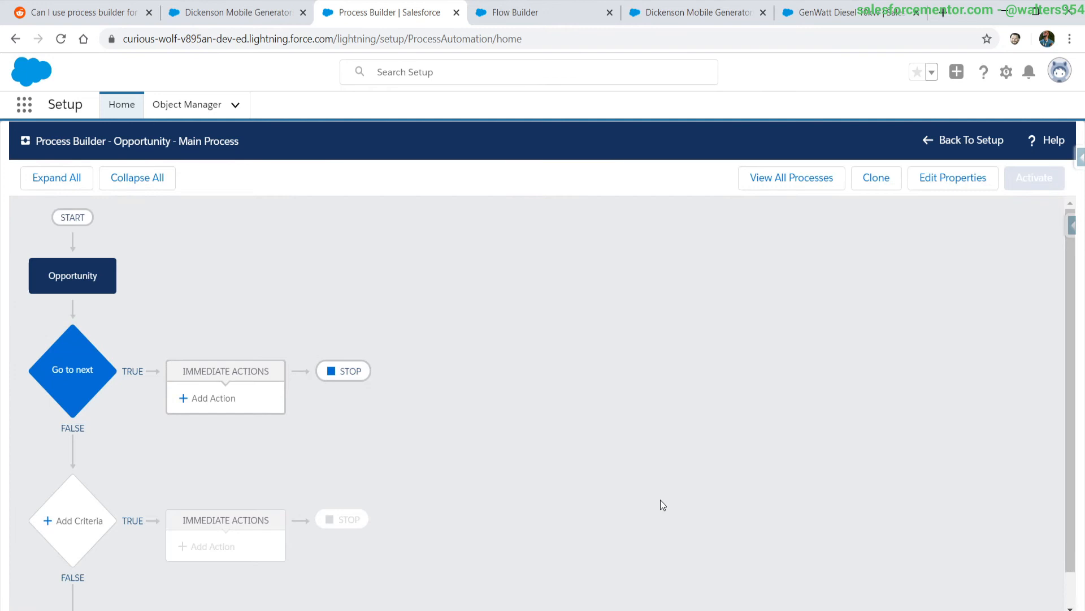
# Add an immediate action of type Flows named Check Line Items that runs the Autolaunched - Opportunity Product Out of Stock flow.
pyautogui.click(214, 398)
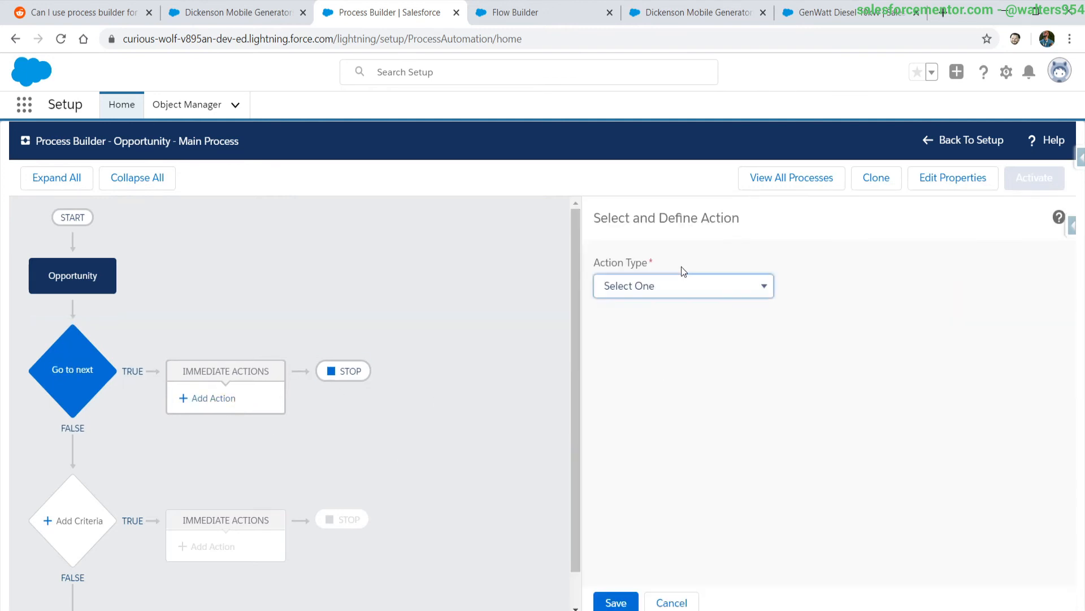
pyautogui.click(678, 285)
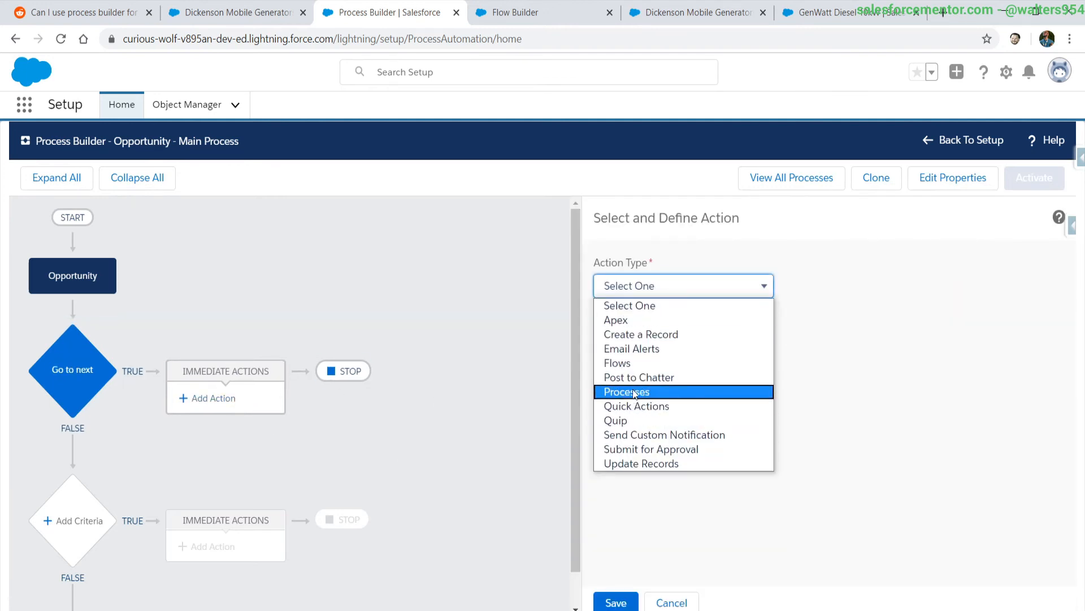
pyautogui.click(625, 363)
pyautogui.click(628, 350)
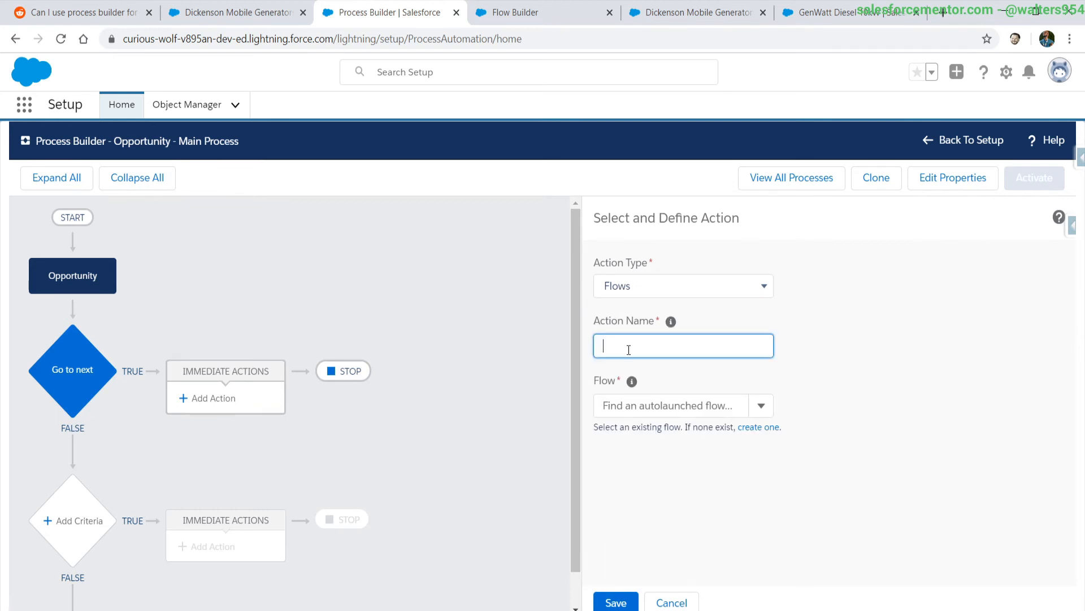
pyautogui.write('Check Line Item')
pyautogui.click(624, 406)
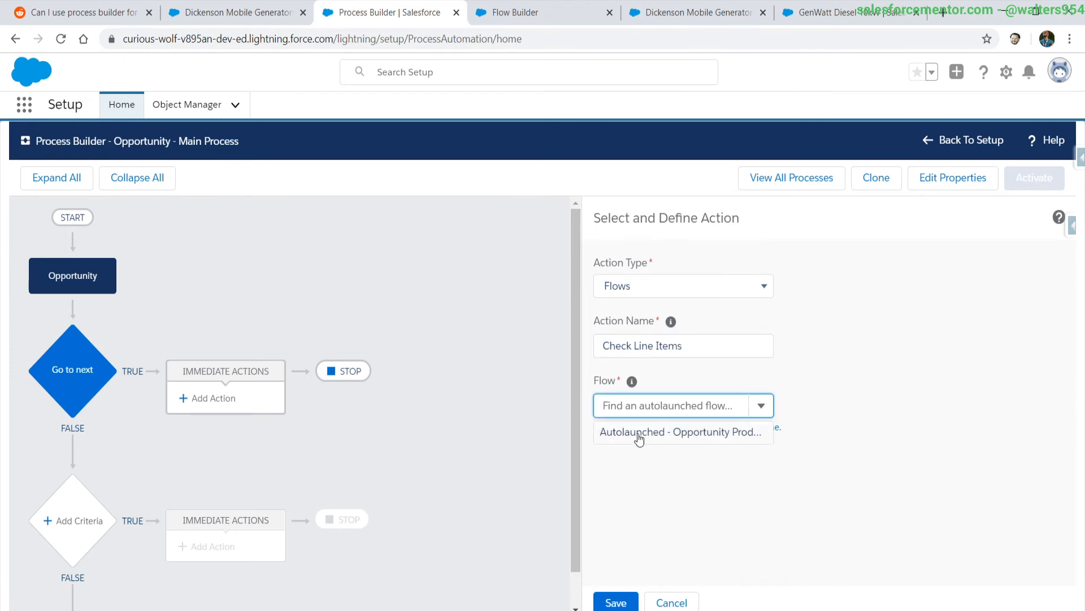
pyautogui.click(639, 439)
# Pass the Opportunity record that started the process into the flow variable varOpp.
pyautogui.click(638, 504)
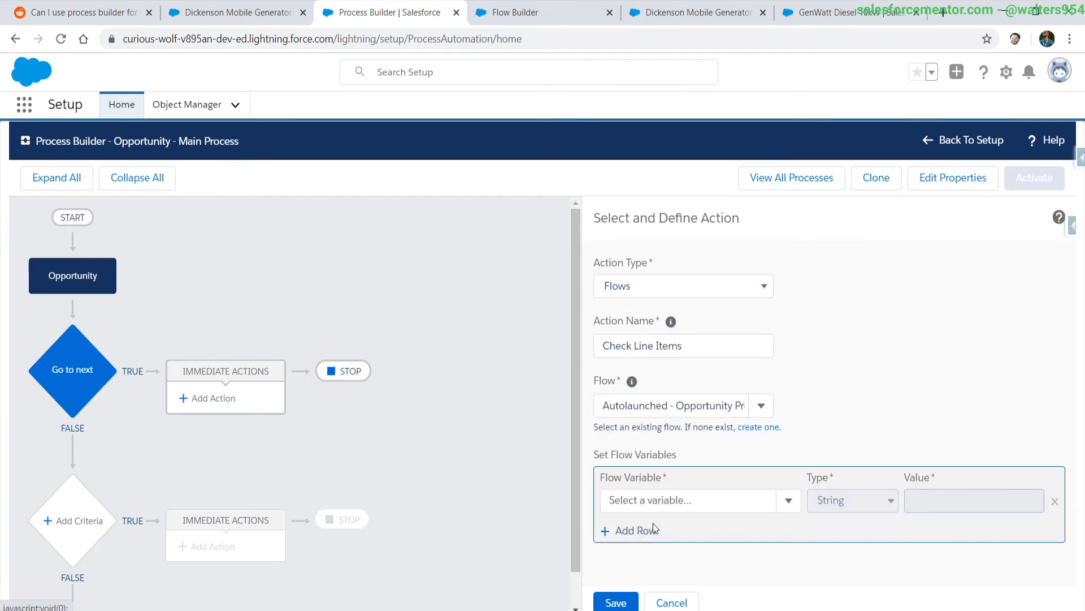
pyautogui.click(642, 500)
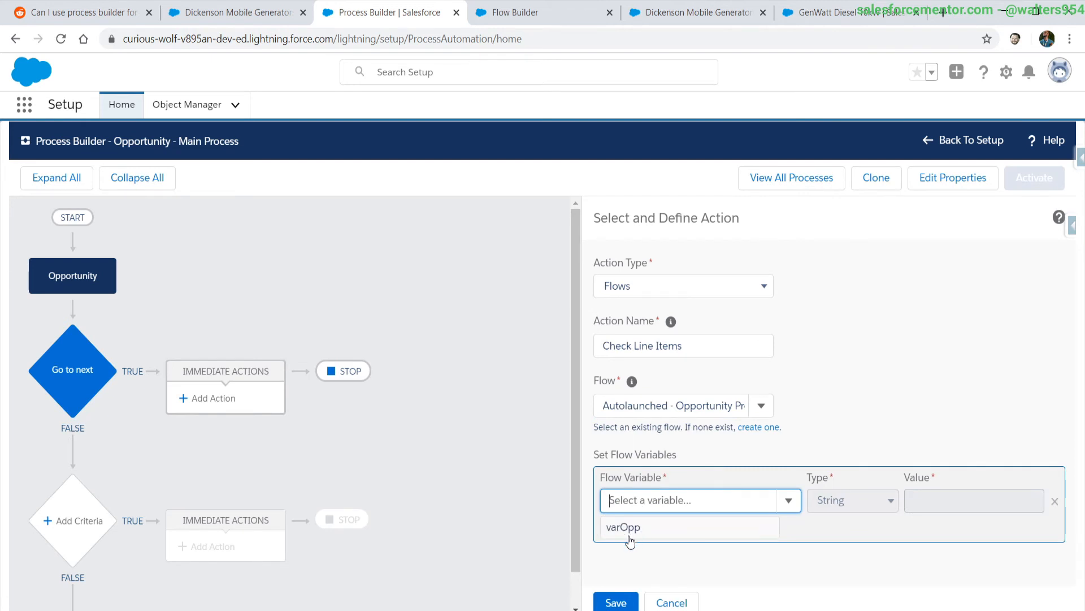
pyautogui.click(624, 527)
pyautogui.click(955, 500)
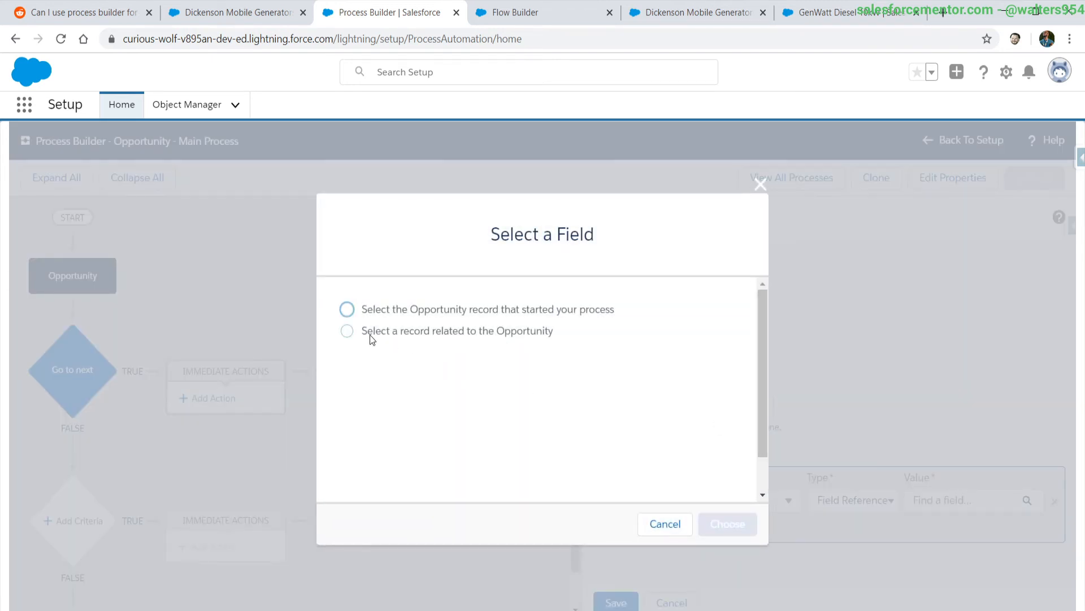
pyautogui.click(385, 315)
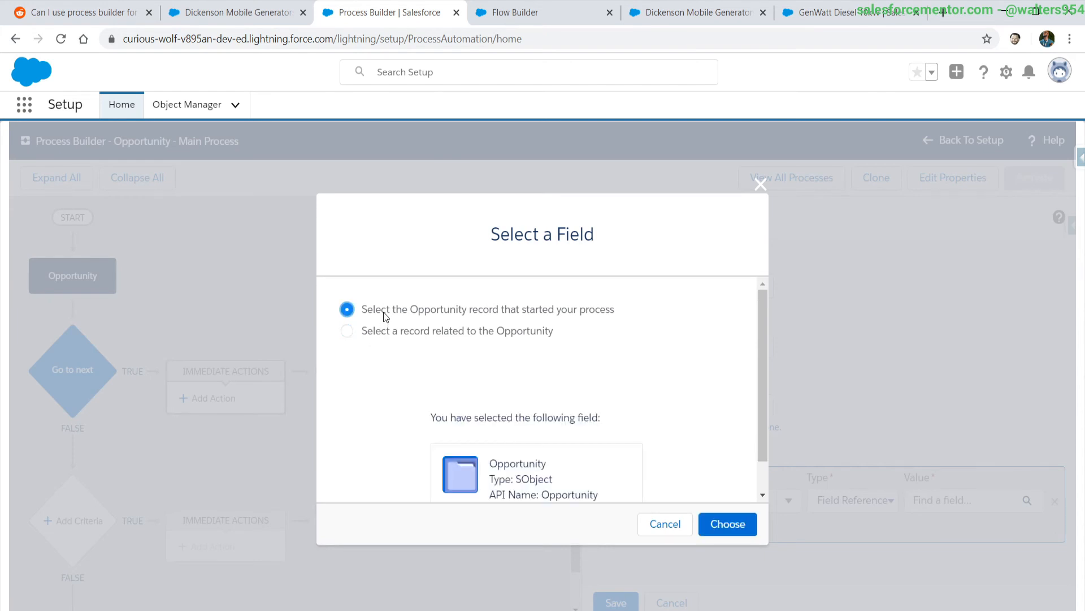
pyautogui.scroll(-1, 681, 418)
pyautogui.moveTo(490, 425); pyautogui.dragTo(608, 460)
pyautogui.click(617, 455)
pyautogui.click(750, 524)
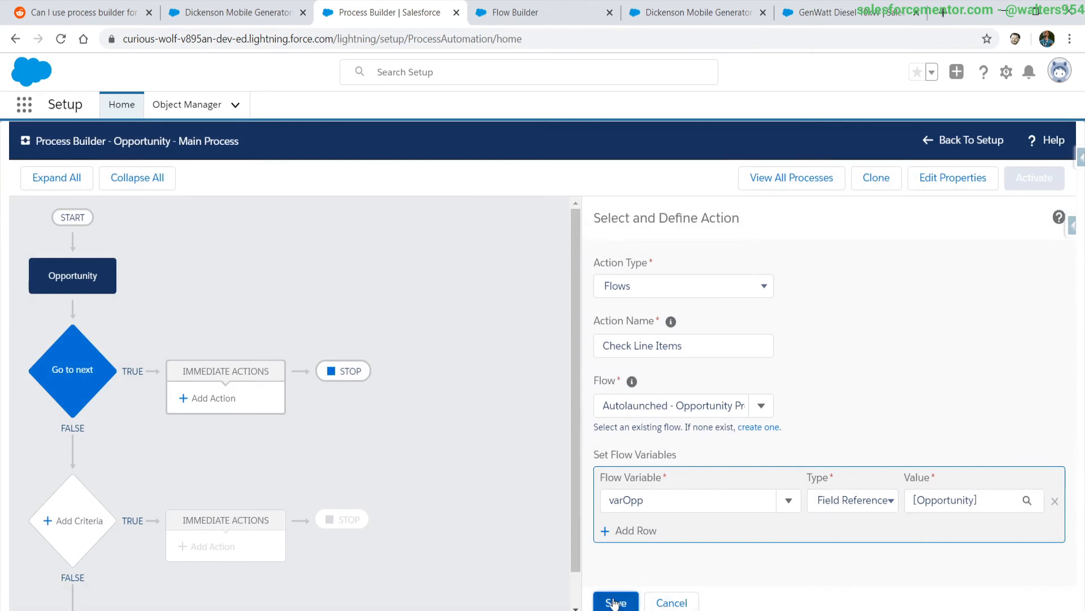
# Save the Check Line Items action and activate the process.
pyautogui.click(615, 602)
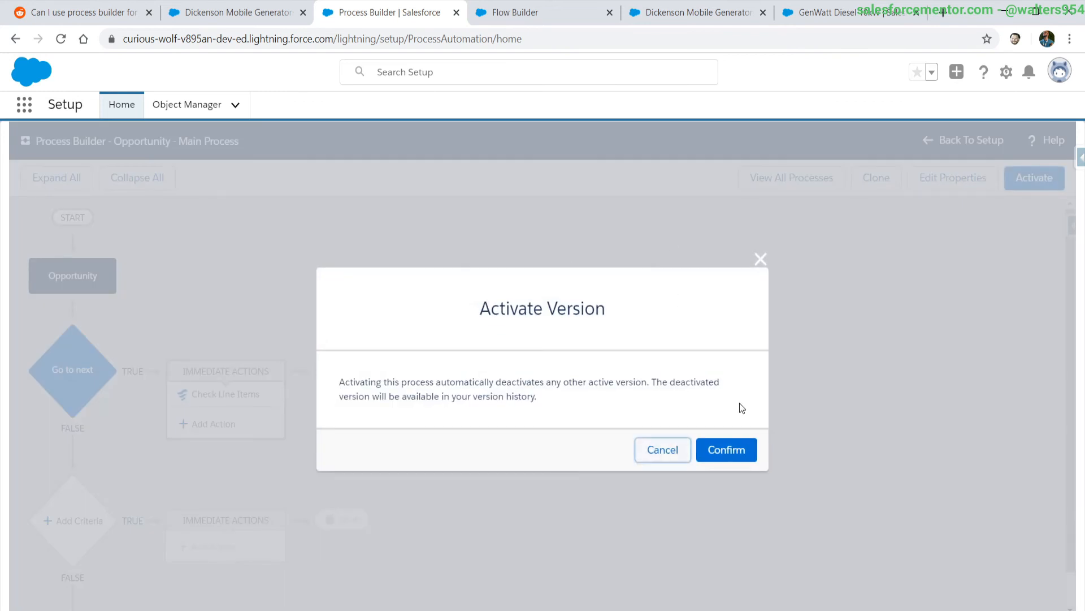
pyautogui.click(737, 448)
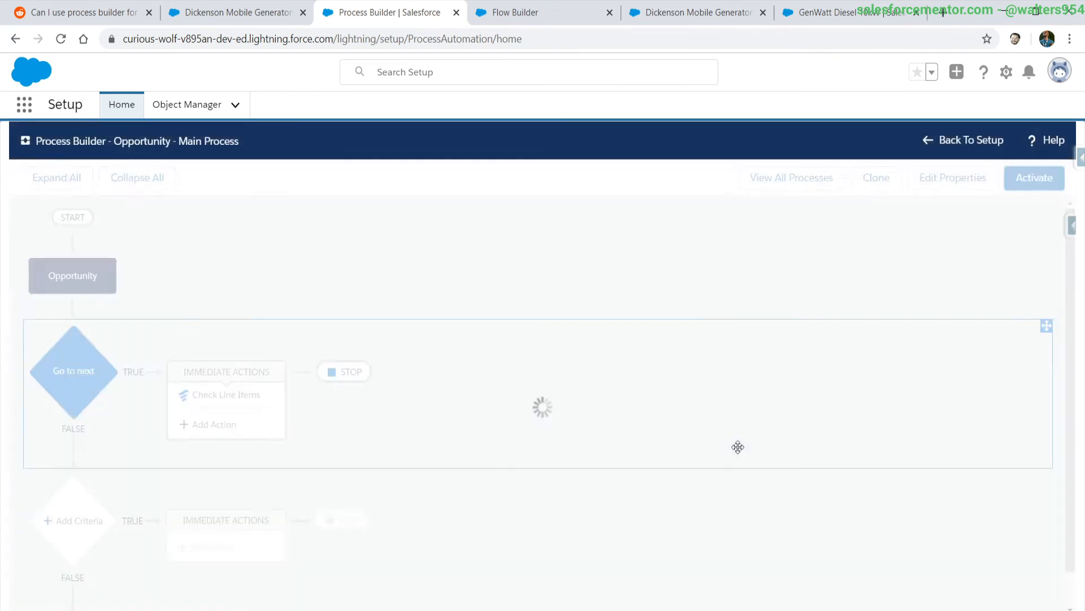
# Open the Dickenson Mobile Generatorss opportunity and re-save it without changes to test the process against the Product Out of Stock field.
pyautogui.click(238, 13)
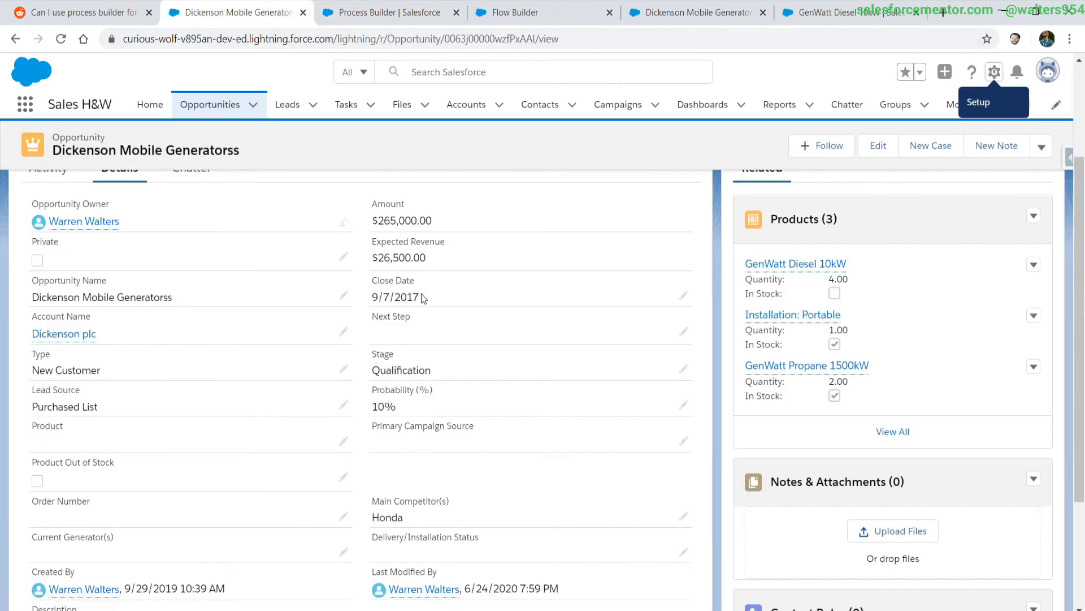
pyautogui.scroll(3, 272, 316)
pyautogui.scroll(-3, 272, 316)
pyautogui.scroll(-3, 282, 441)
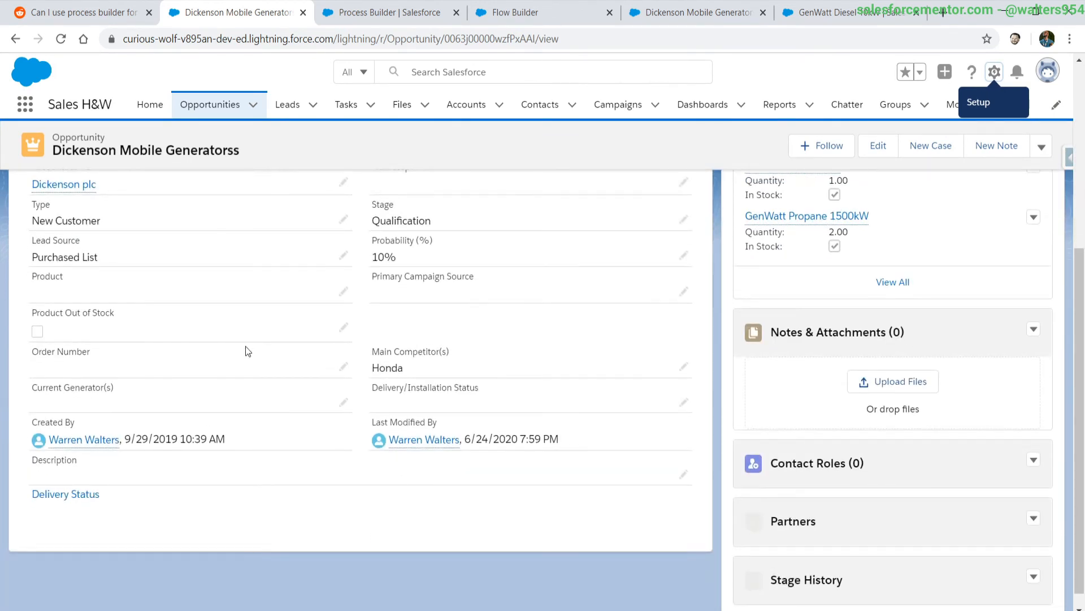
pyautogui.scroll(2, 339, 367)
pyautogui.click(344, 367)
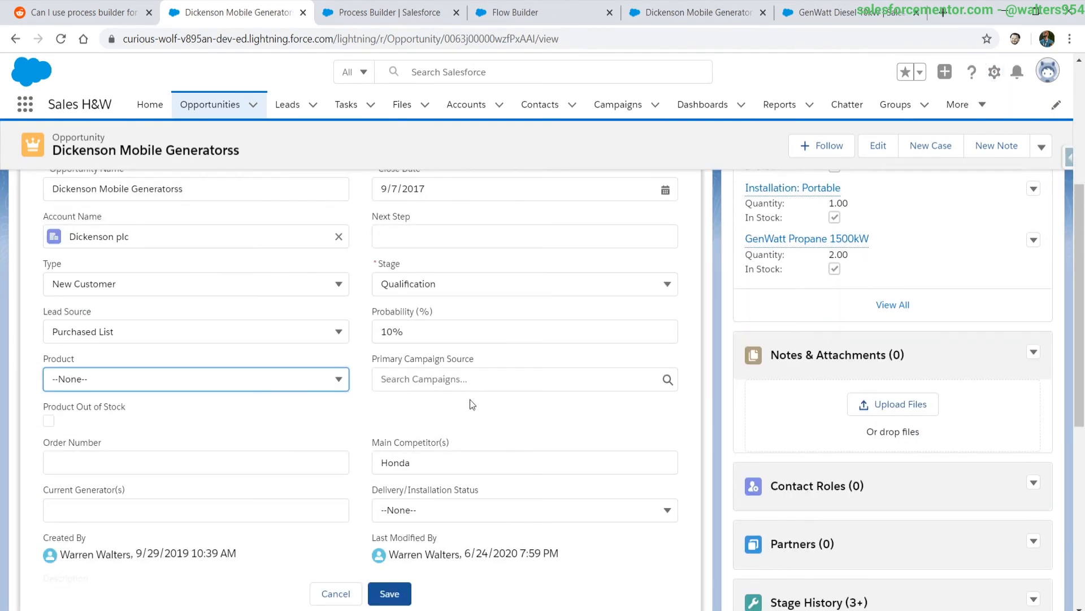
pyautogui.click(389, 593)
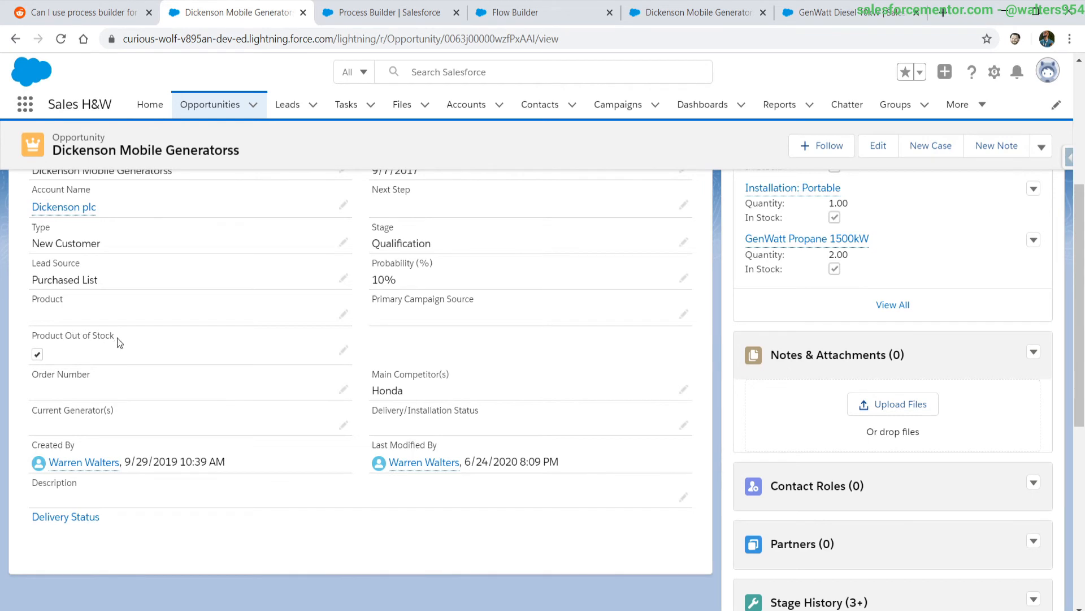
pyautogui.scroll(3, 209, 407)
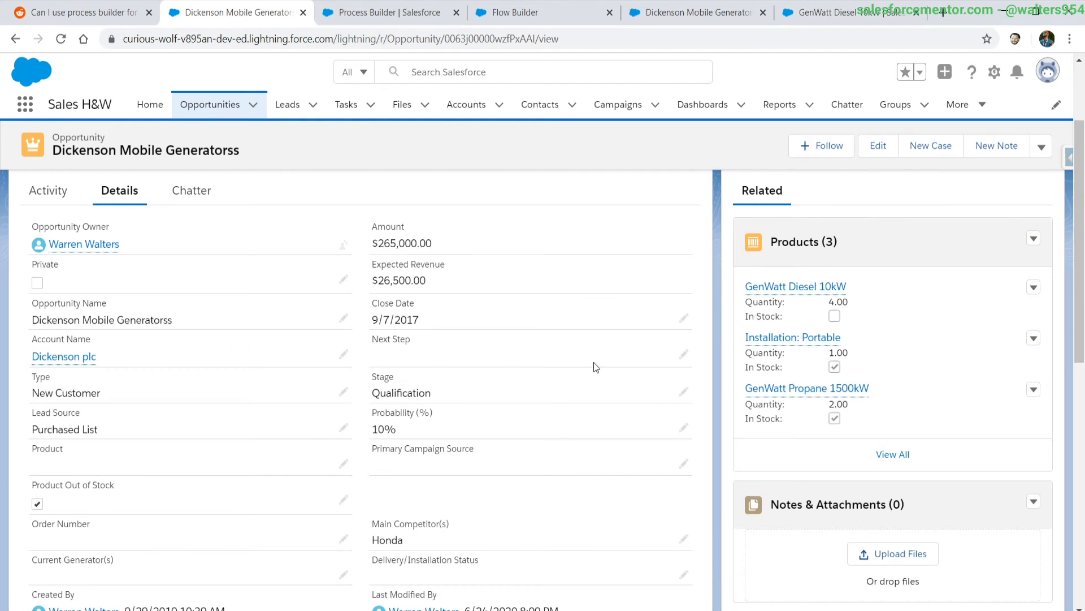
# Return to the flow in Flow Builder and add an Update Records element labelled Opp Update to True.
pyautogui.click(660, 5)
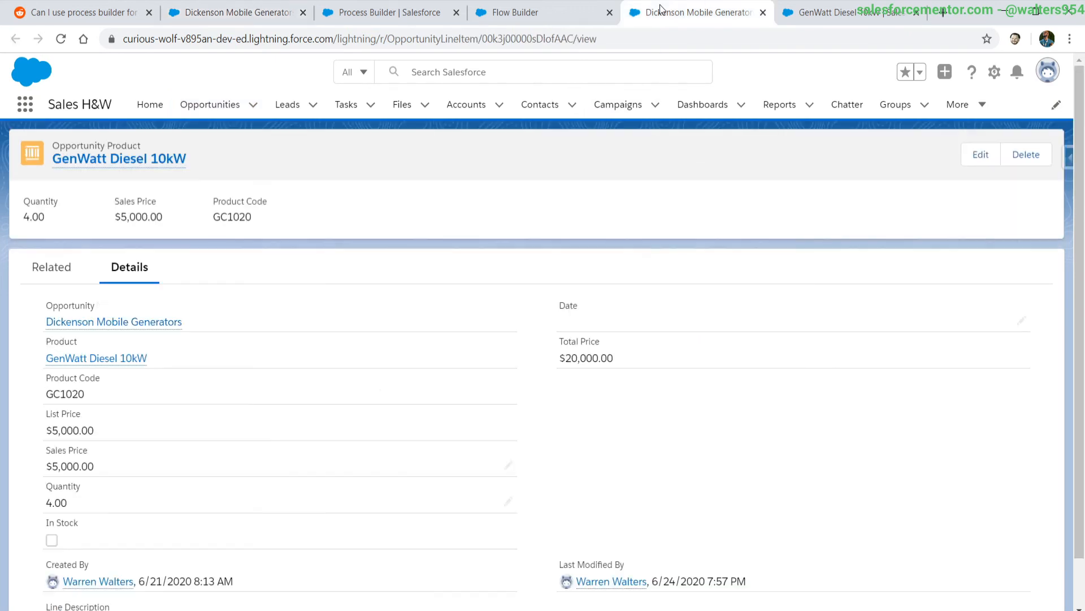
pyautogui.click(789, 8)
pyautogui.click(617, 7)
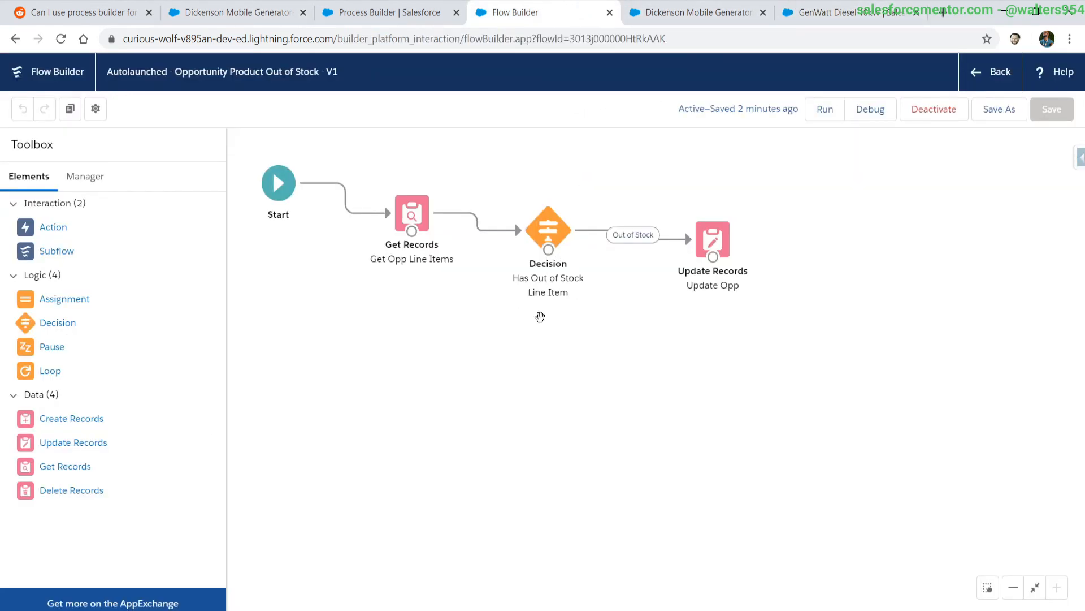
pyautogui.moveTo(66, 450); pyautogui.dragTo(701, 340)
pyautogui.write('Oppo')
pyautogui.write('Update to True')
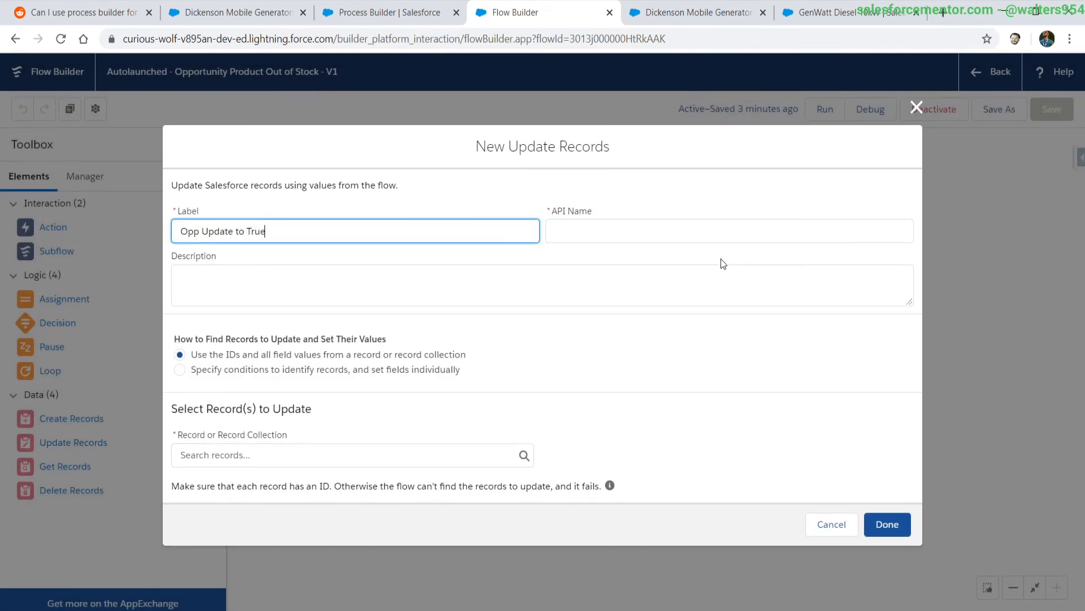
# Make the new element identify records by specified conditions, with Opportunity as the object to update.
pyautogui.click(277, 438)
pyautogui.click(195, 370)
pyautogui.click(225, 468)
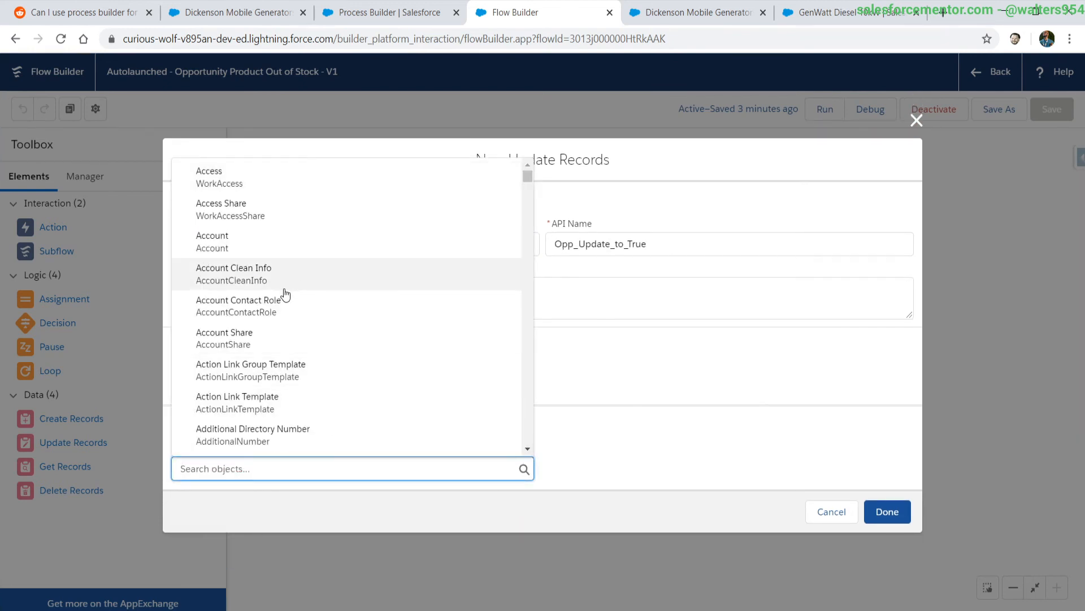
pyautogui.write('opp')
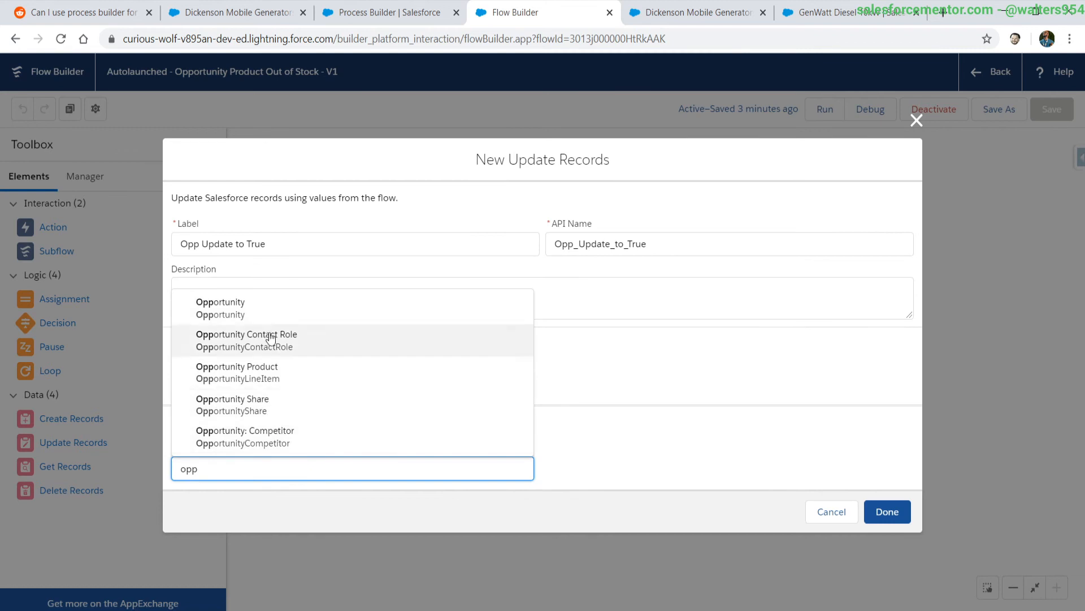
pyautogui.click(265, 321)
# Filter the Opportunity records to those whose Id equals {!varOpp.Id}.
pyautogui.scroll(-3, 437, 439)
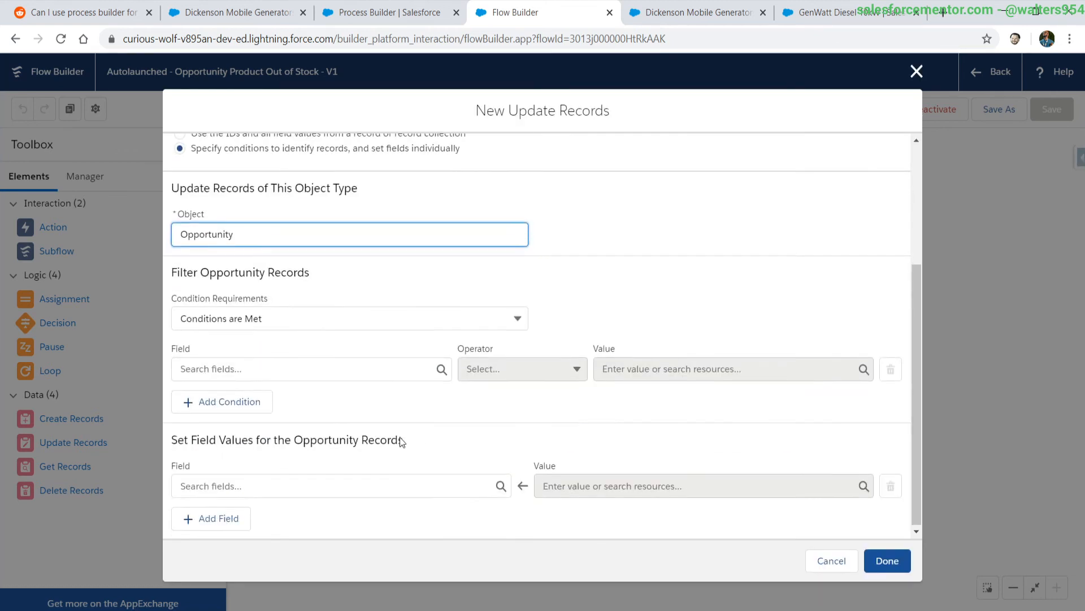
pyautogui.click(272, 365)
pyautogui.write('Id')
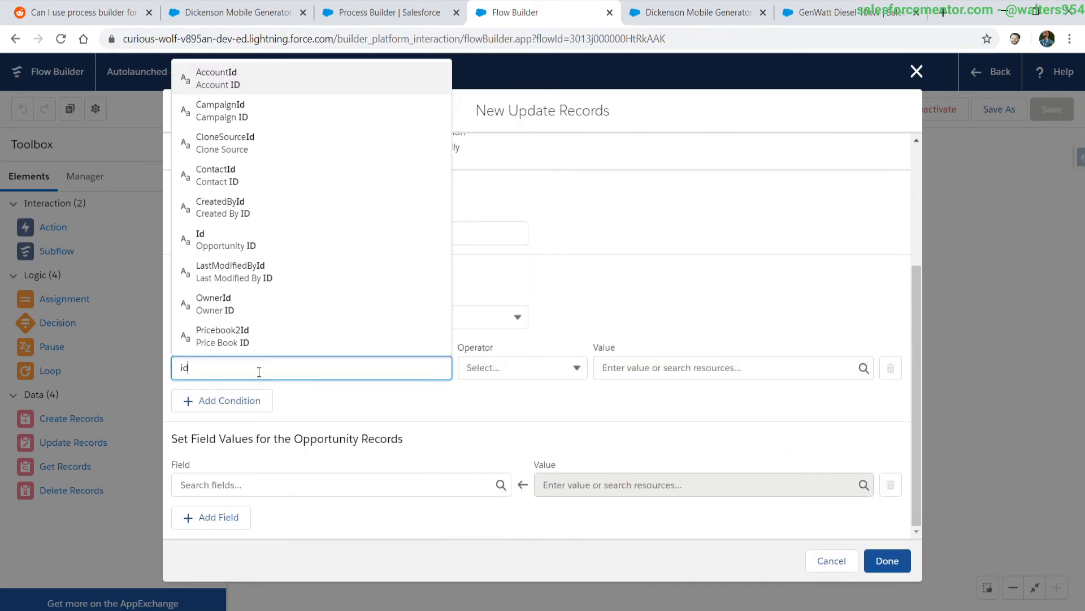
pyautogui.click(226, 238)
pyautogui.click(668, 366)
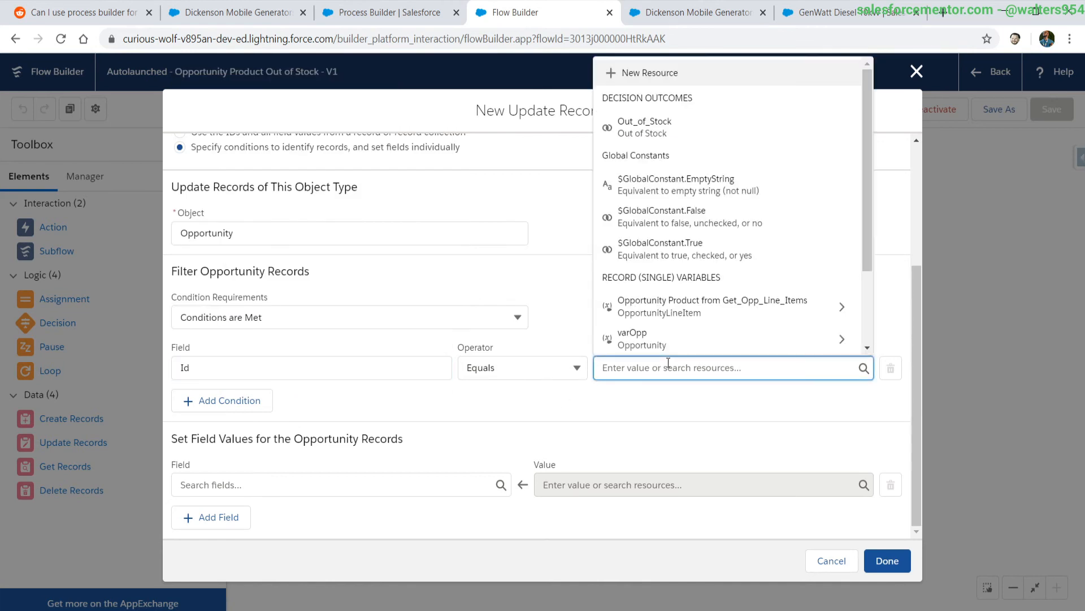
pyautogui.scroll(-4, 673, 323)
pyautogui.click(680, 233)
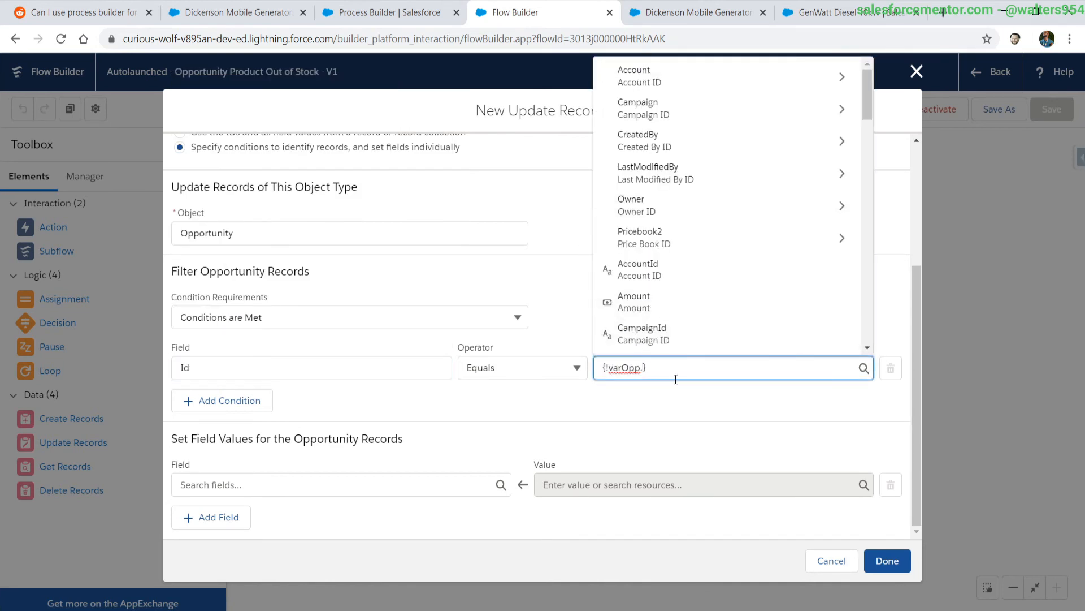
pyautogui.write('id')
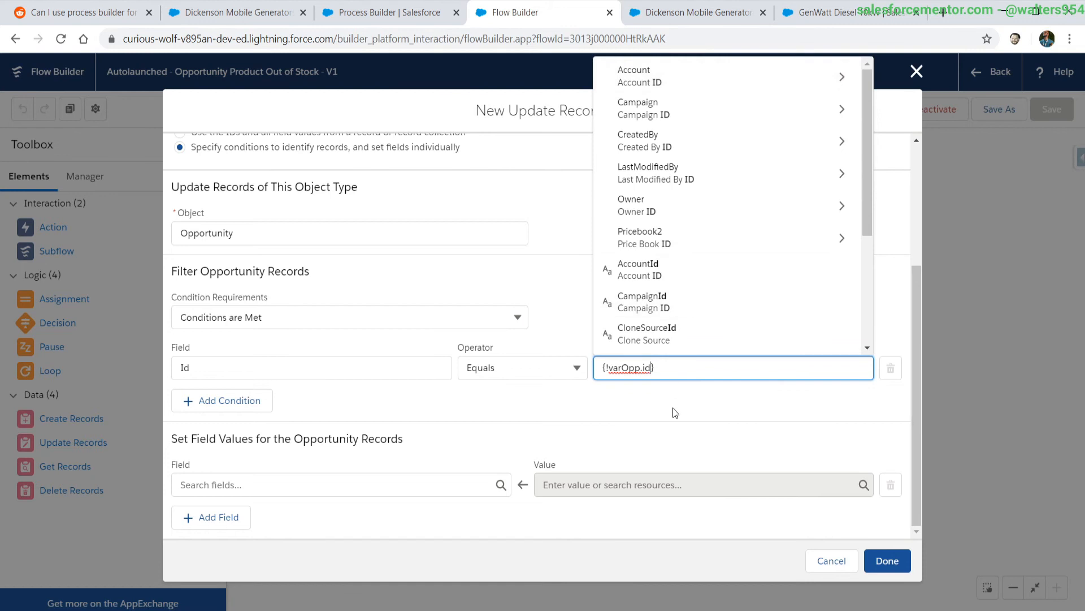
pyautogui.click(675, 412)
# Set Product_Out_of_Stock__c to {!$GlobalConstant.False} for the filtered opportunities and finish the Update Records element.
pyautogui.click(233, 490)
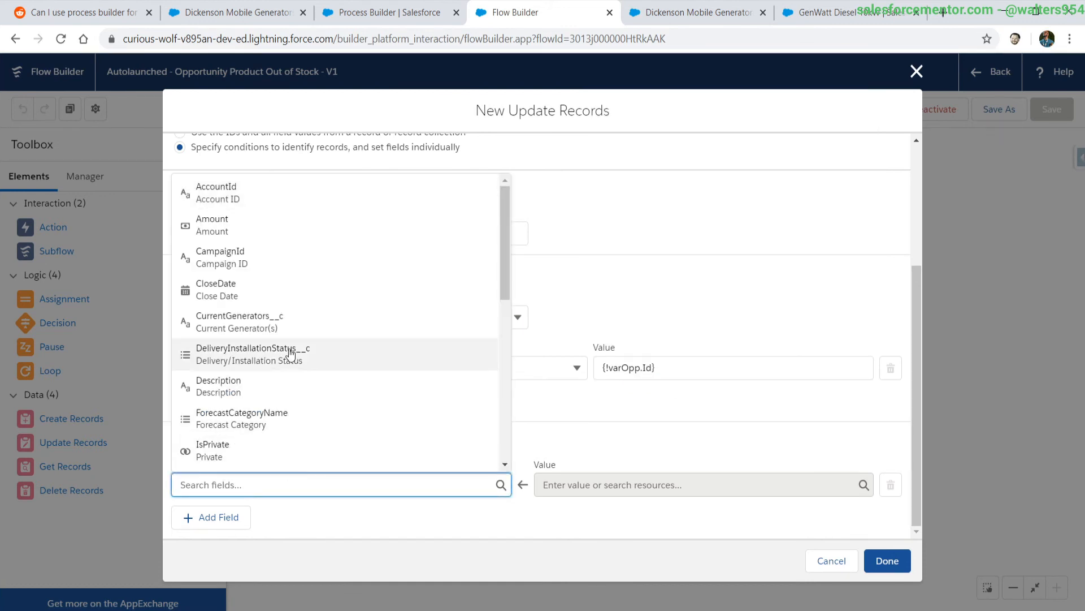
pyautogui.write('out')
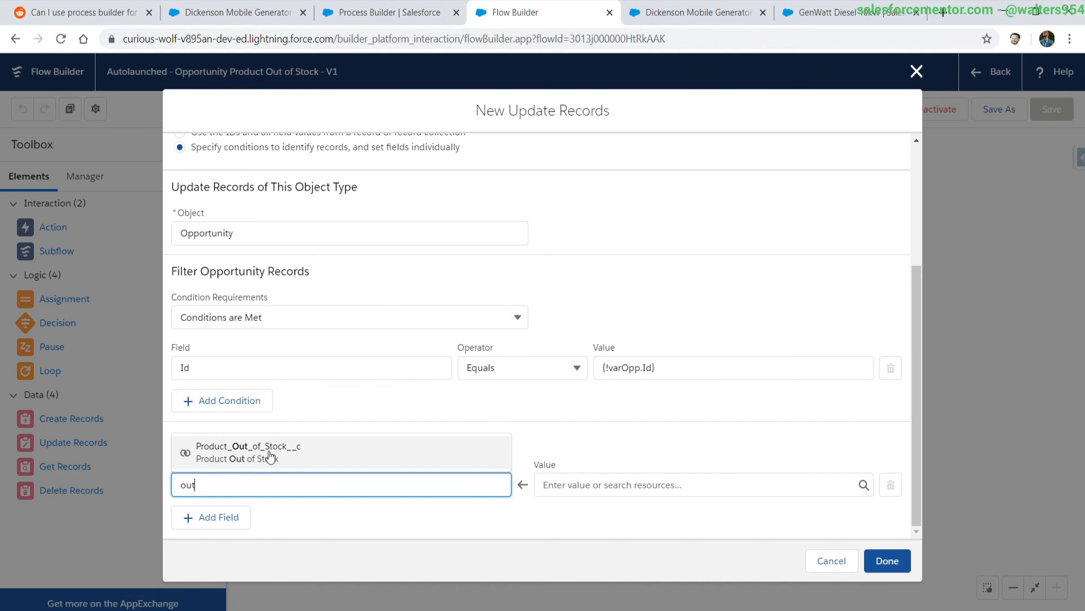
pyautogui.click(270, 456)
pyautogui.click(583, 487)
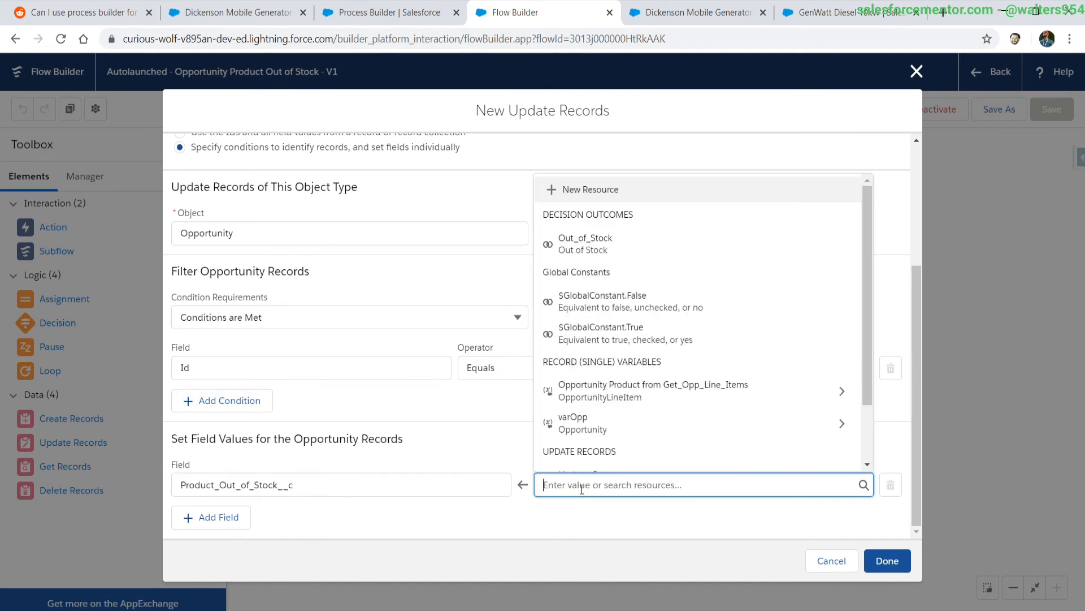
pyautogui.write('false')
pyautogui.click(602, 452)
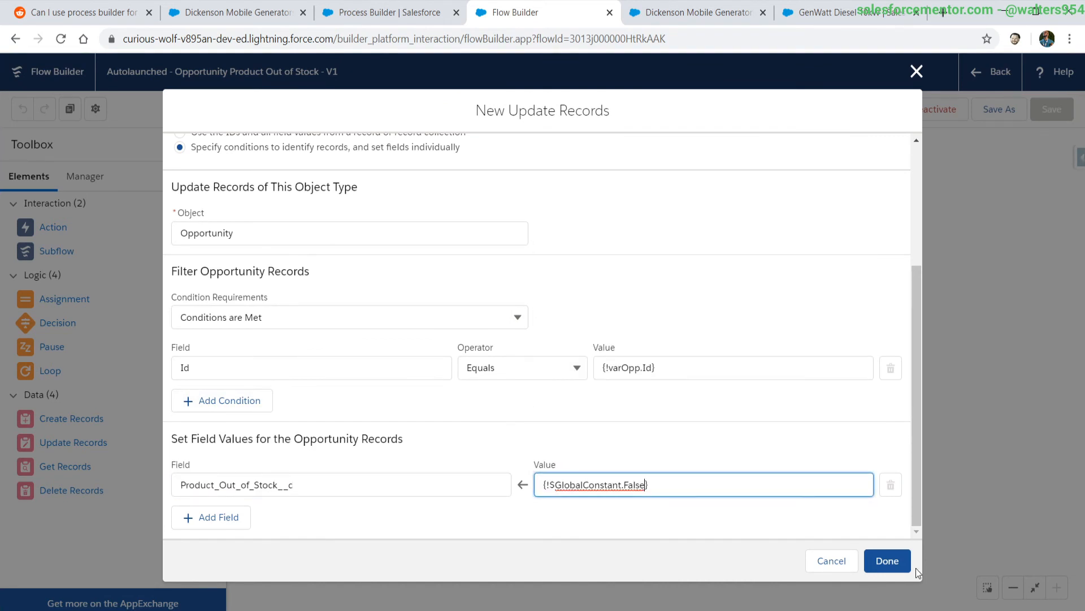
pyautogui.click(888, 560)
# Move the Has Out of Stock Line Item decision slightly down and connect its default outcome to Opp Update to True.
pyautogui.moveTo(569, 242); pyautogui.dragTo(584, 279)
pyautogui.moveTo(606, 344); pyautogui.dragTo(716, 355)
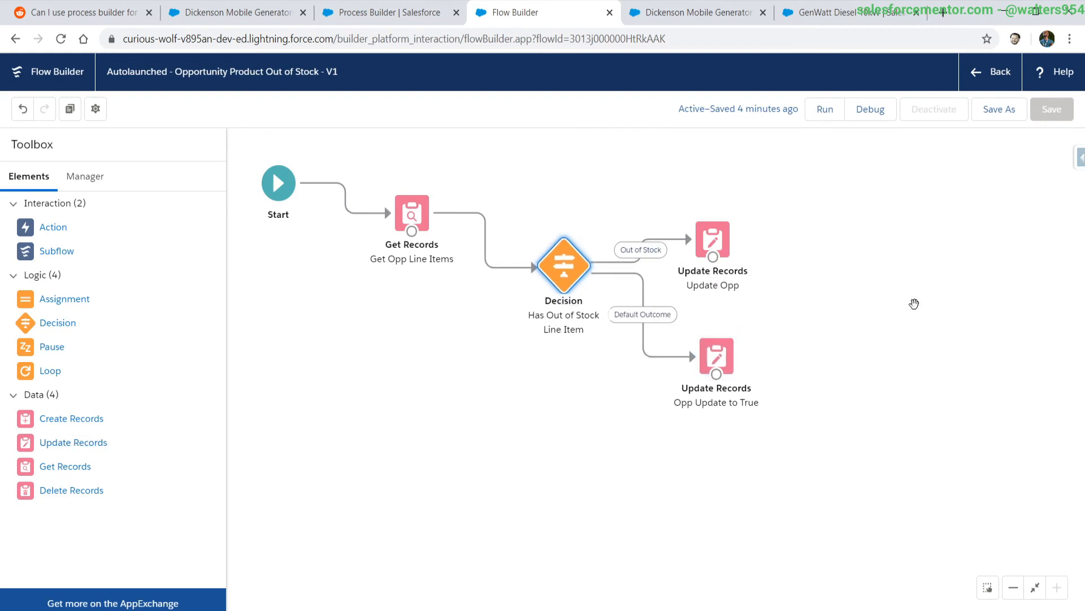
# Save the flow as a new version and activate it.
pyautogui.click(1000, 109)
pyautogui.click(889, 456)
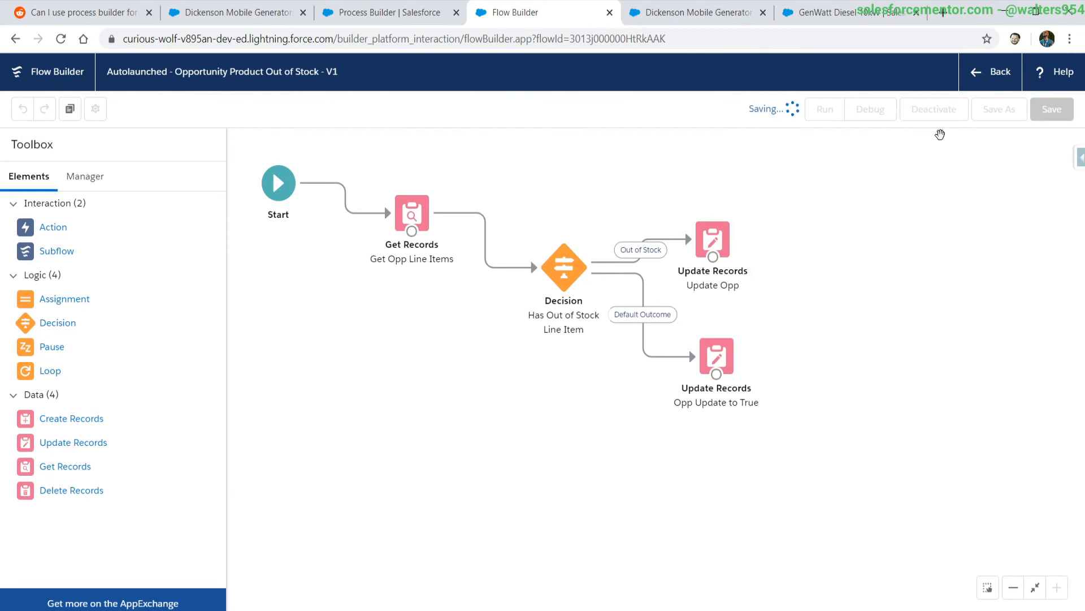
pyautogui.click(945, 113)
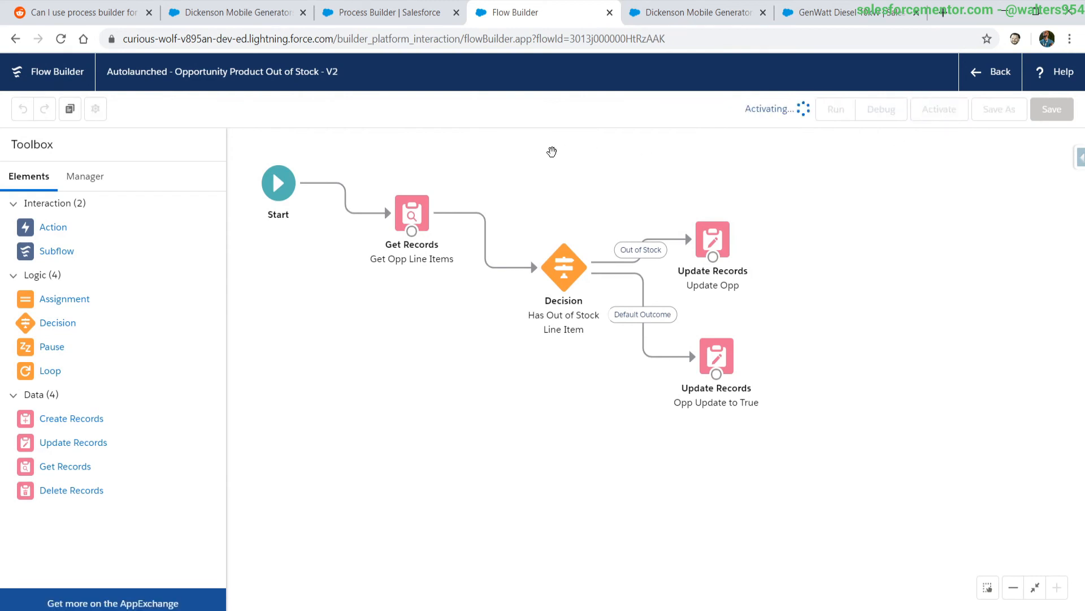
# Set the quantity of the opportunity's GenWatt Diesel 10kW line item to 1 and try to save the record.
pyautogui.click(186, 16)
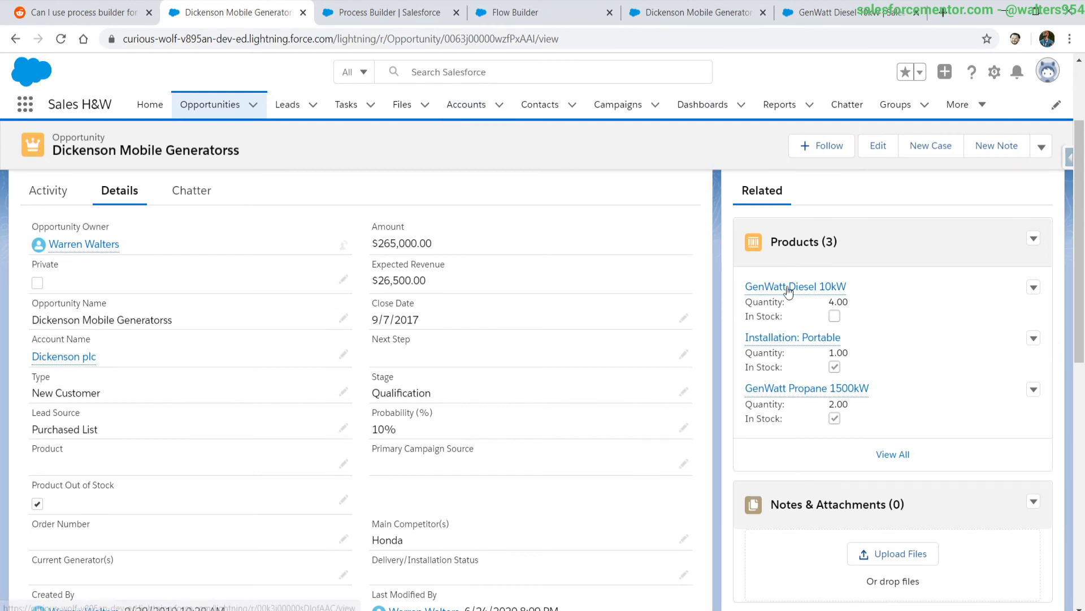
pyautogui.click(708, 15)
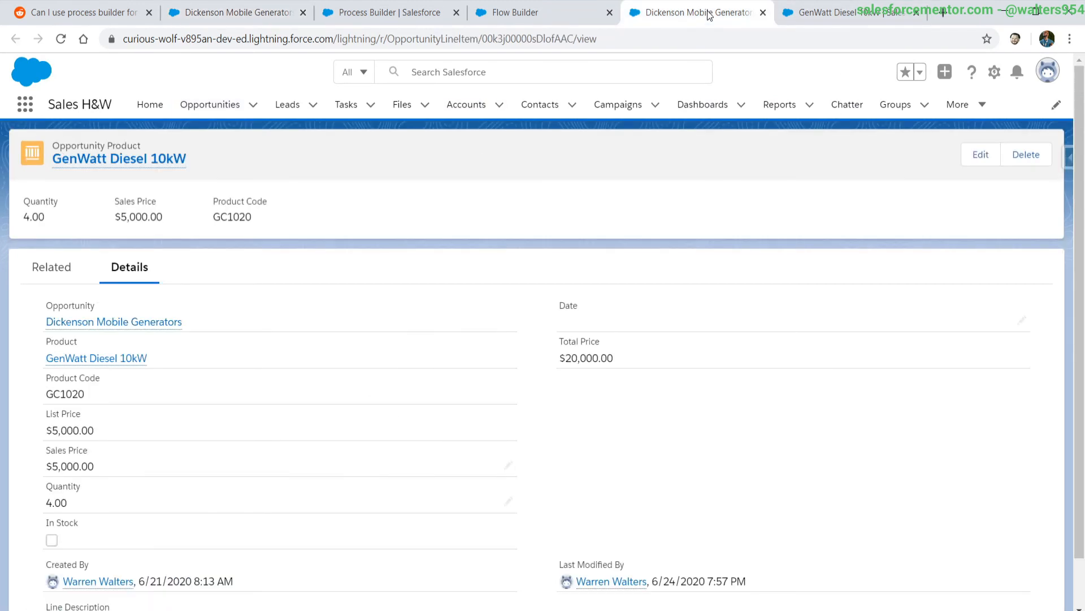
pyautogui.click(508, 502)
pyautogui.hotkey('ctrl', 'a')
pyautogui.write('1.')
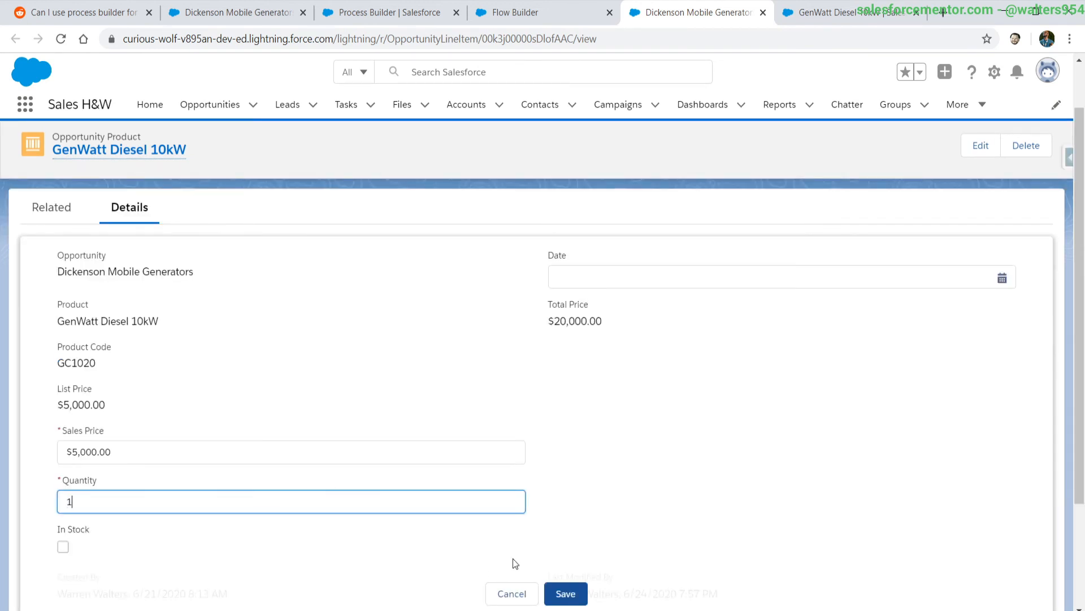
pyautogui.click(565, 593)
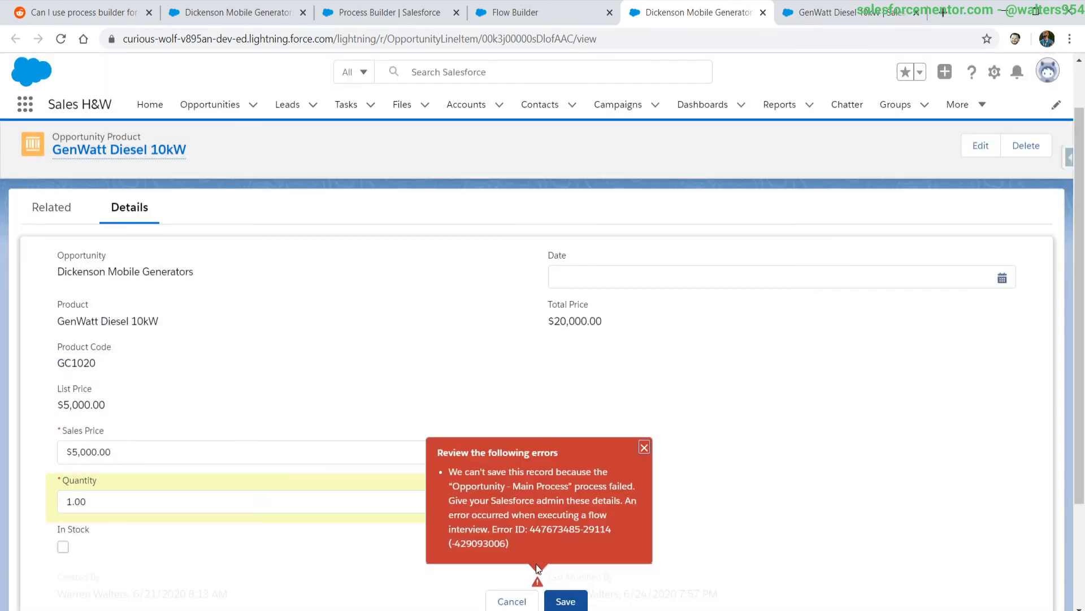
# Change the Out of Stock outcome's condition resource in the Has Out of Stock Line Item decision to {!Get_Opp_Line_Items} and finish the element.
pyautogui.click(540, 9)
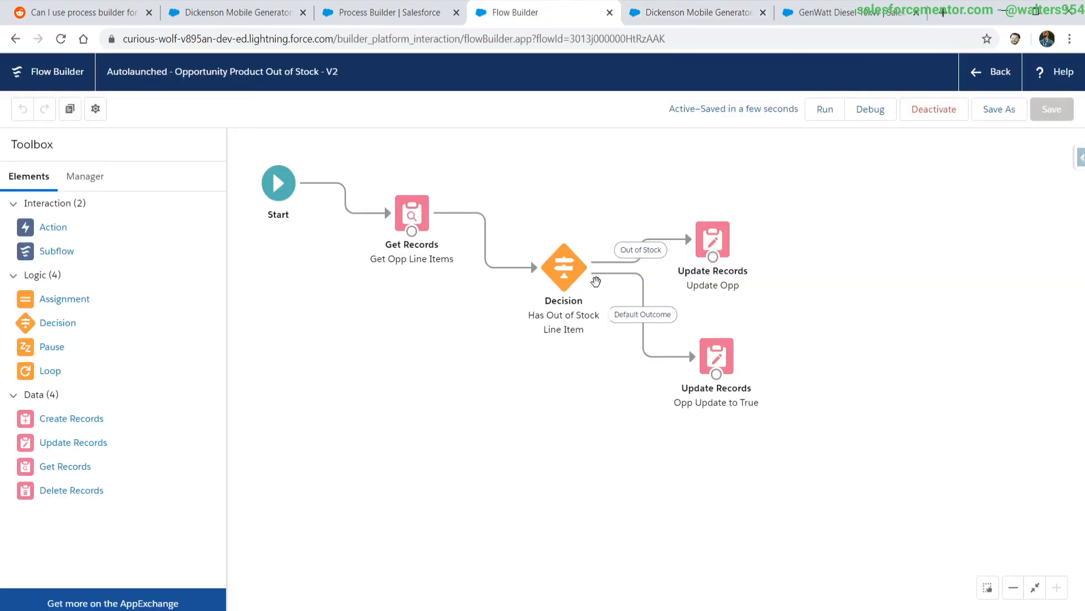
pyautogui.doubleClick(571, 270)
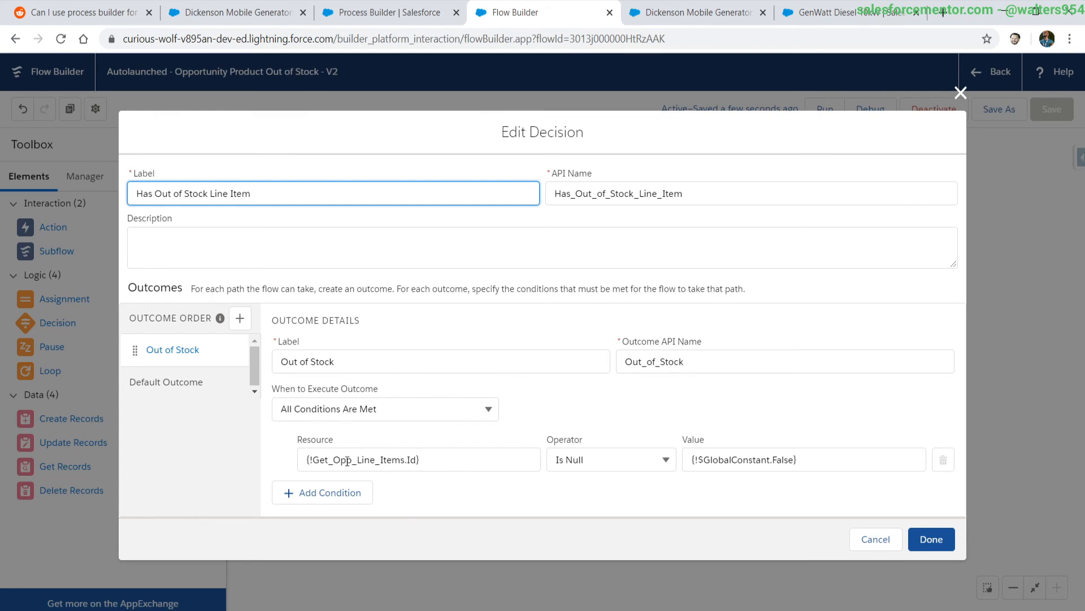
pyautogui.click(417, 459)
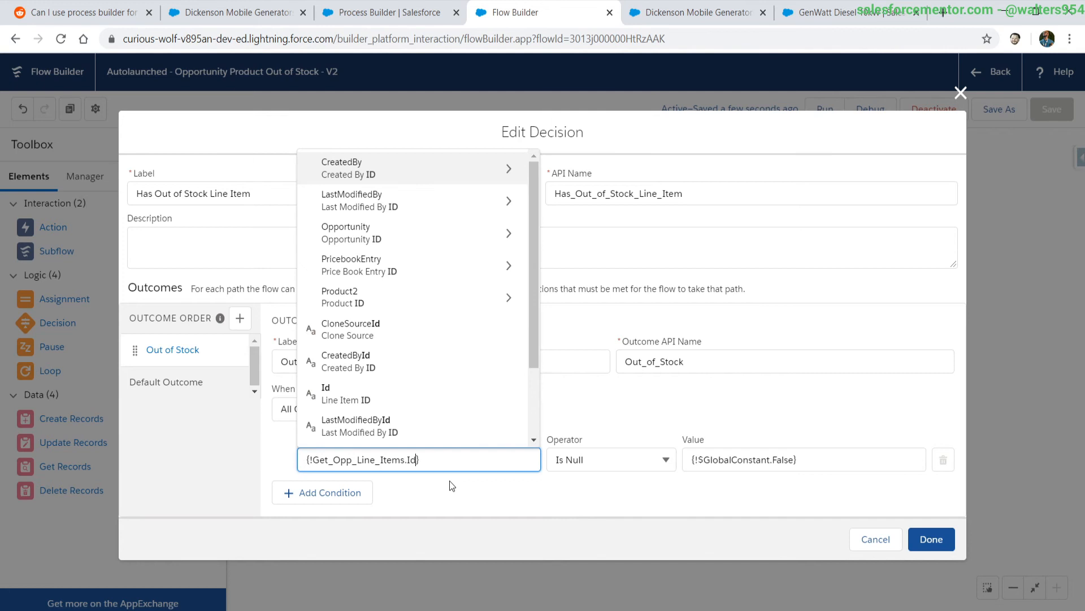
pyautogui.press('BackSpace')
pyautogui.press('BackSpace')
pyautogui.press('BackSpace')
pyautogui.click(746, 515)
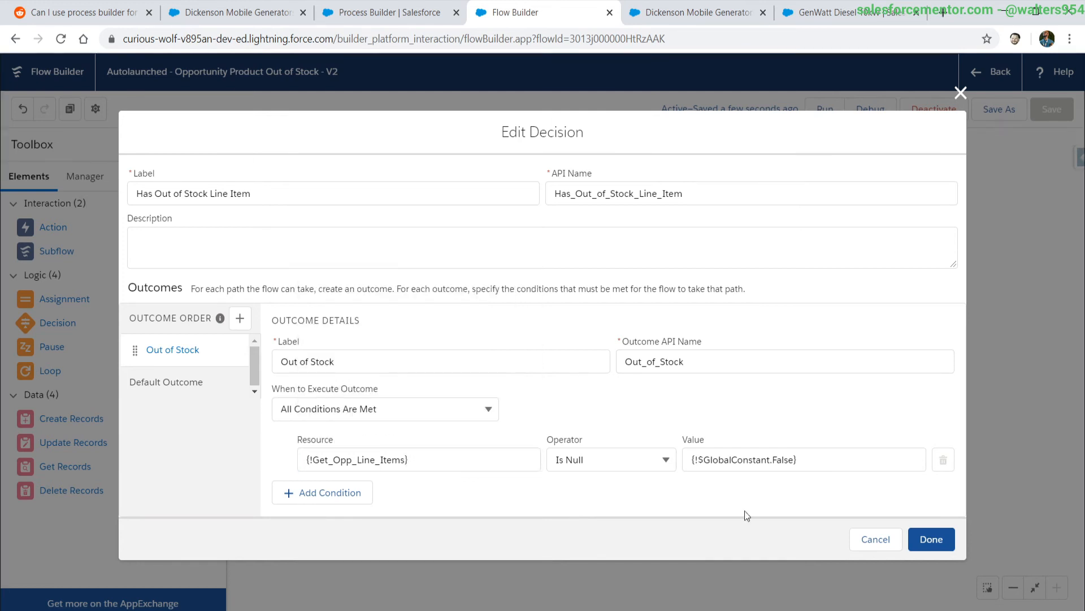
pyautogui.click(927, 539)
# Save the corrected flow as a new version and activate it.
pyautogui.click(994, 116)
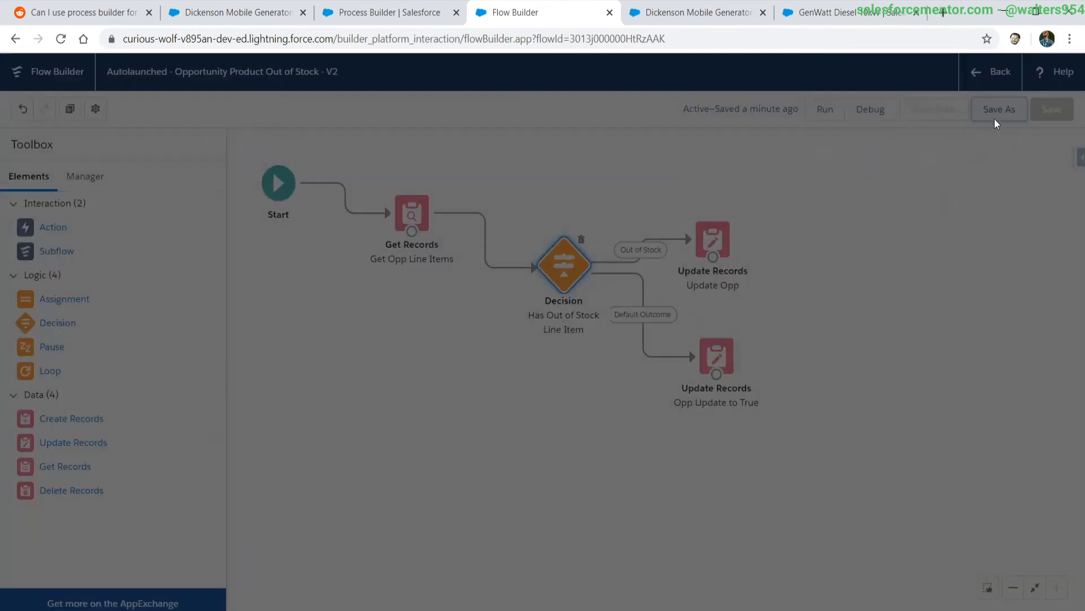
pyautogui.click(890, 455)
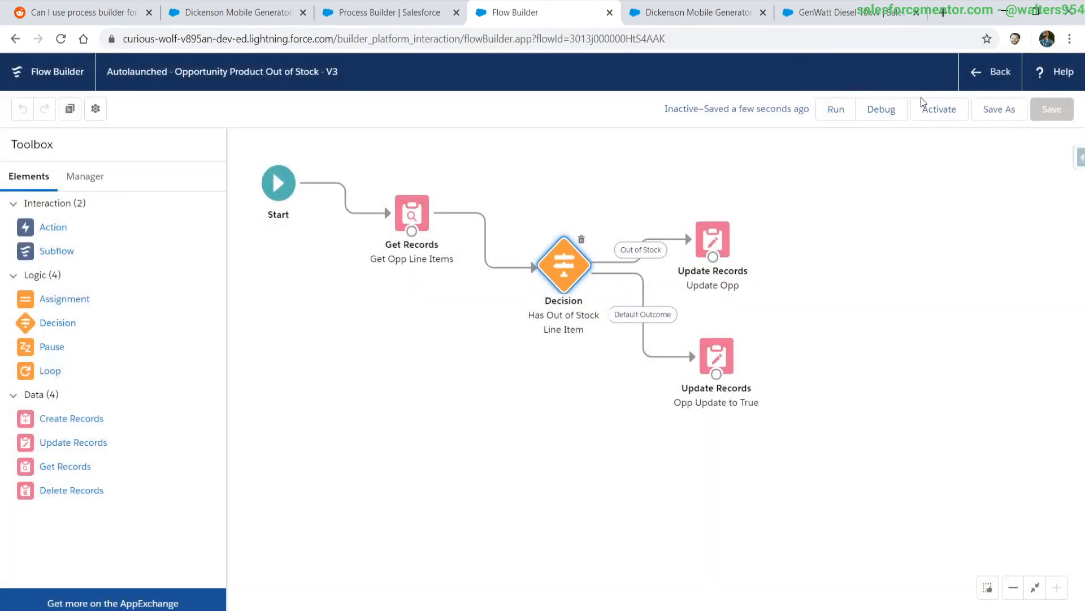
pyautogui.click(916, 116)
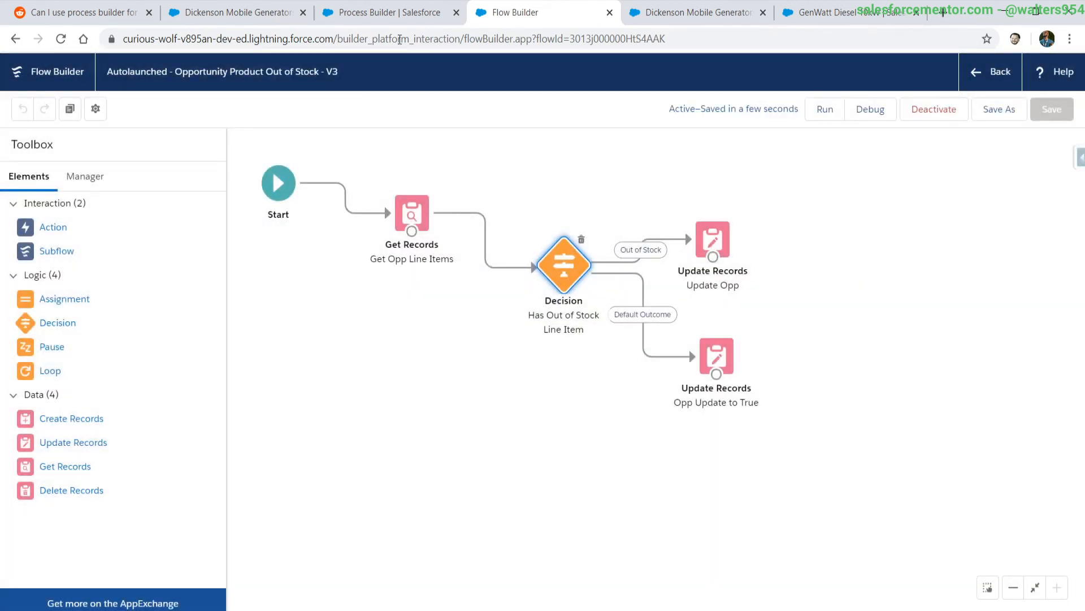
# Return to the GenWatt Diesel 10kW line item and save its pending quantity change again.
pyautogui.click(393, 17)
pyautogui.click(260, 8)
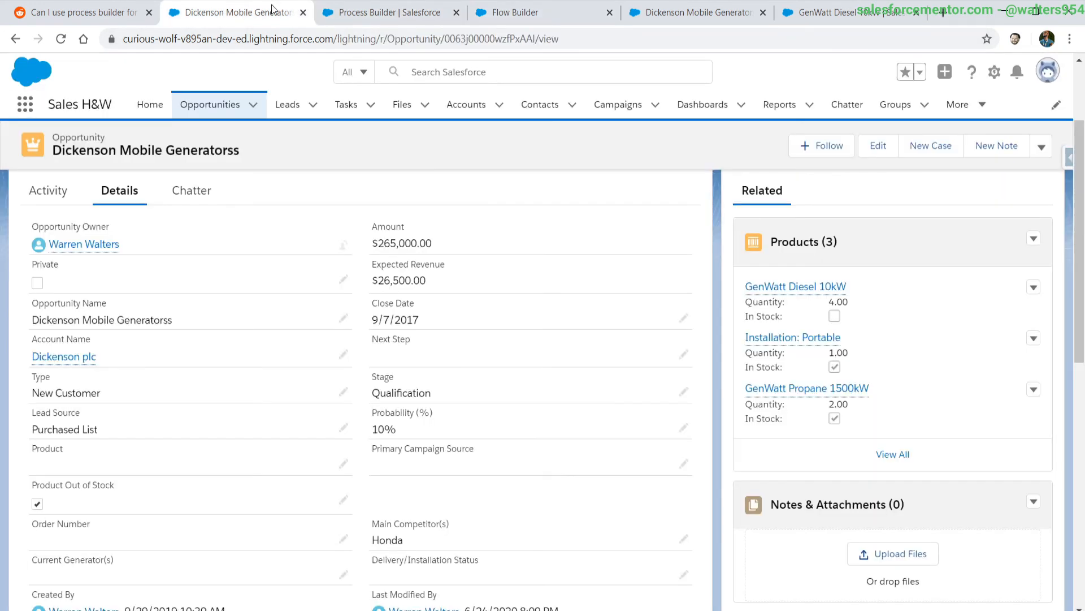
pyautogui.click(666, 12)
pyautogui.click(566, 601)
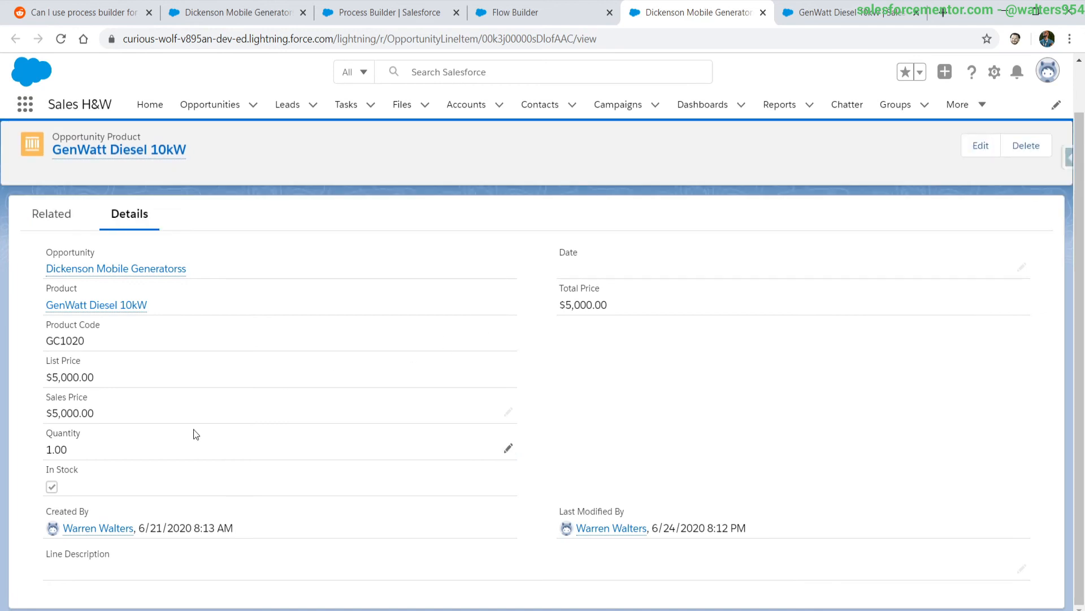
# Reload the Dickenson Mobile Generatorss opportunity and check its Product Out of Stock field and line items.
pyautogui.click(372, 14)
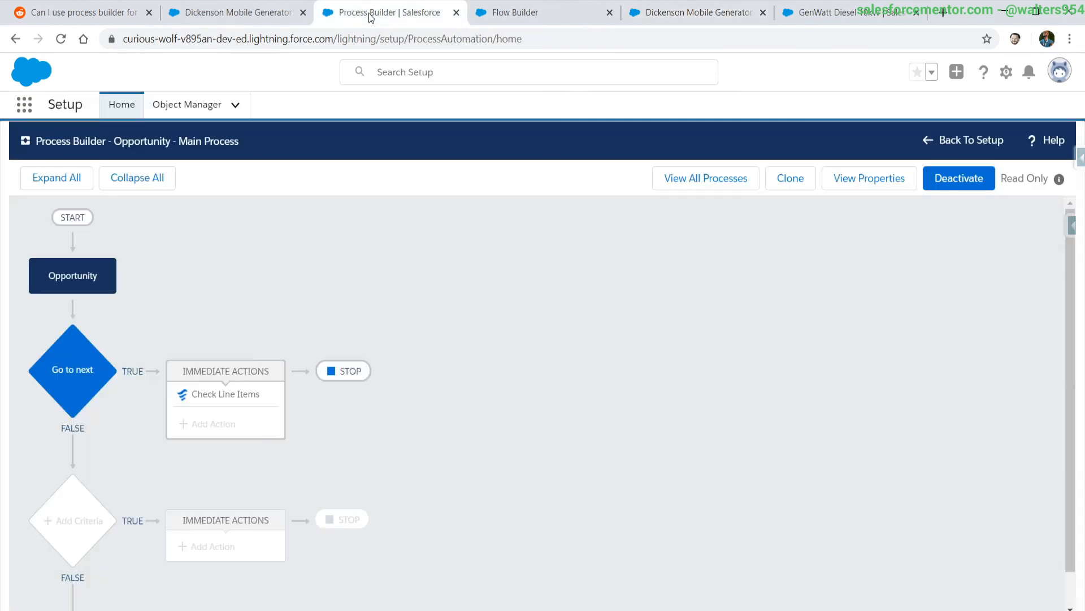
pyautogui.click(209, 14)
pyautogui.click(68, 42)
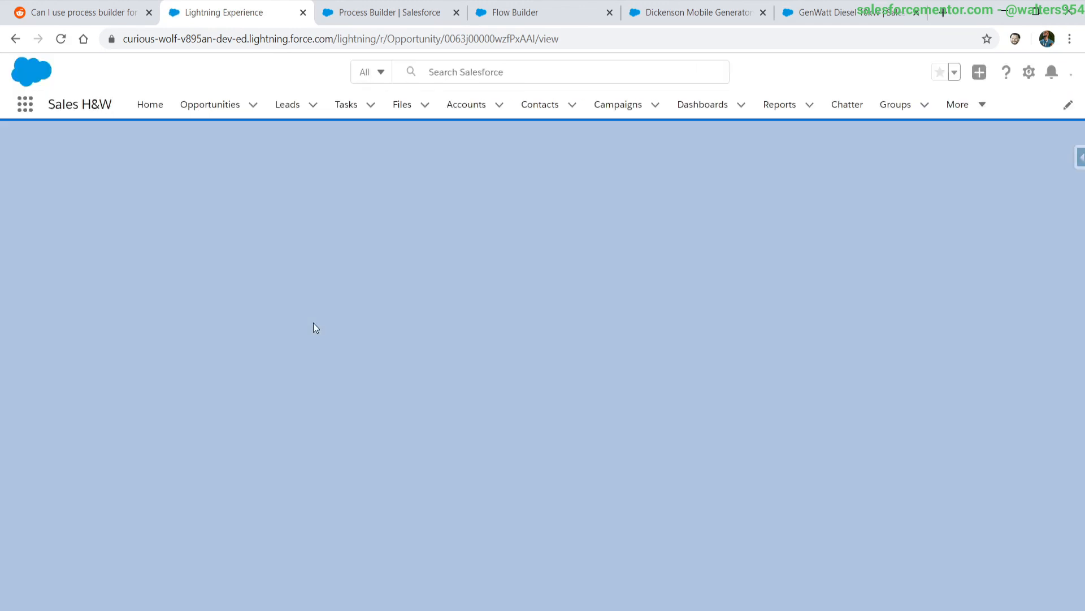
pyautogui.scroll(-3, 315, 329)
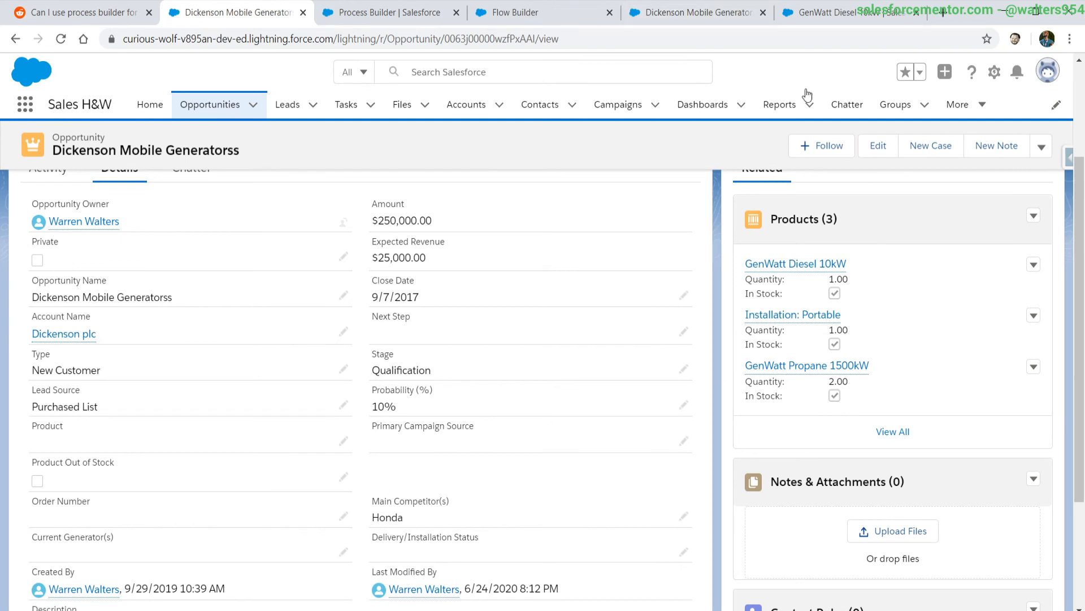
# Set Product On Hand to 0 on the GenWatt Diesel 10kW product and save it.
pyautogui.click(824, 22)
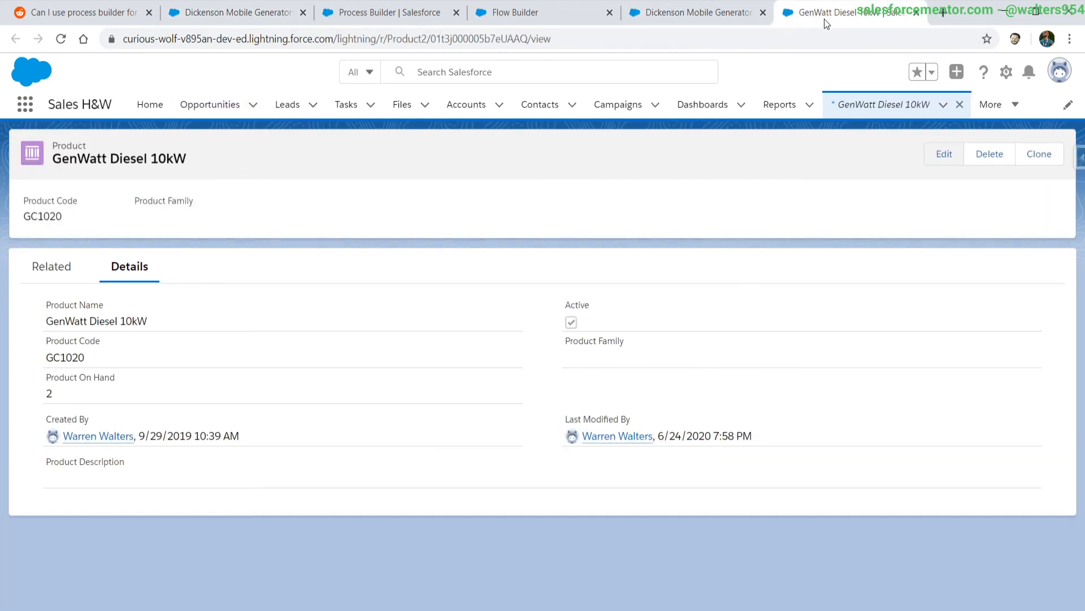
pyautogui.click(961, 163)
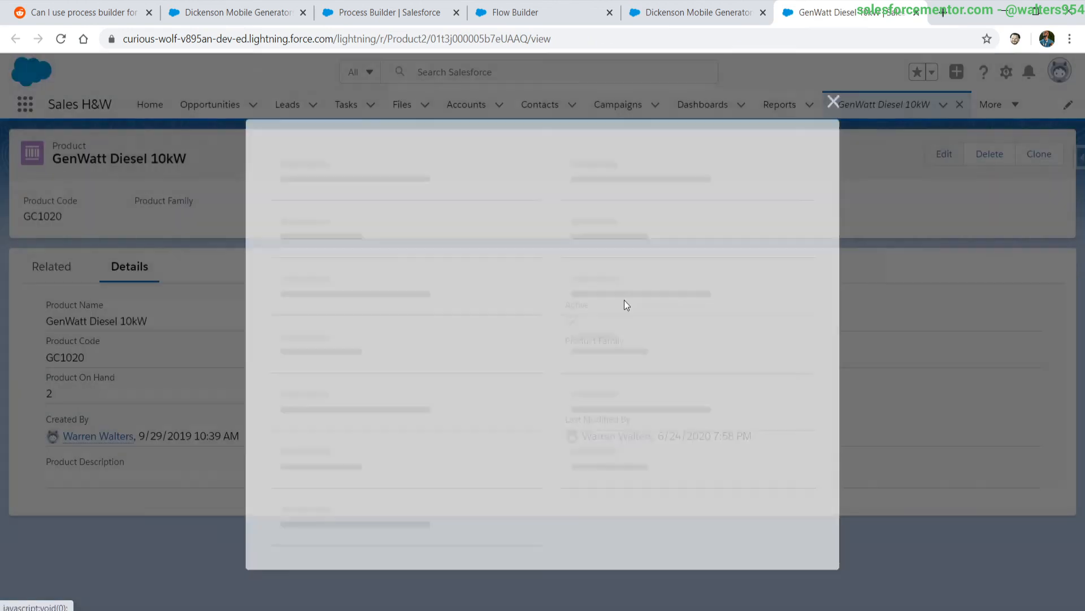
pyautogui.doubleClick(320, 321)
pyautogui.write('0')
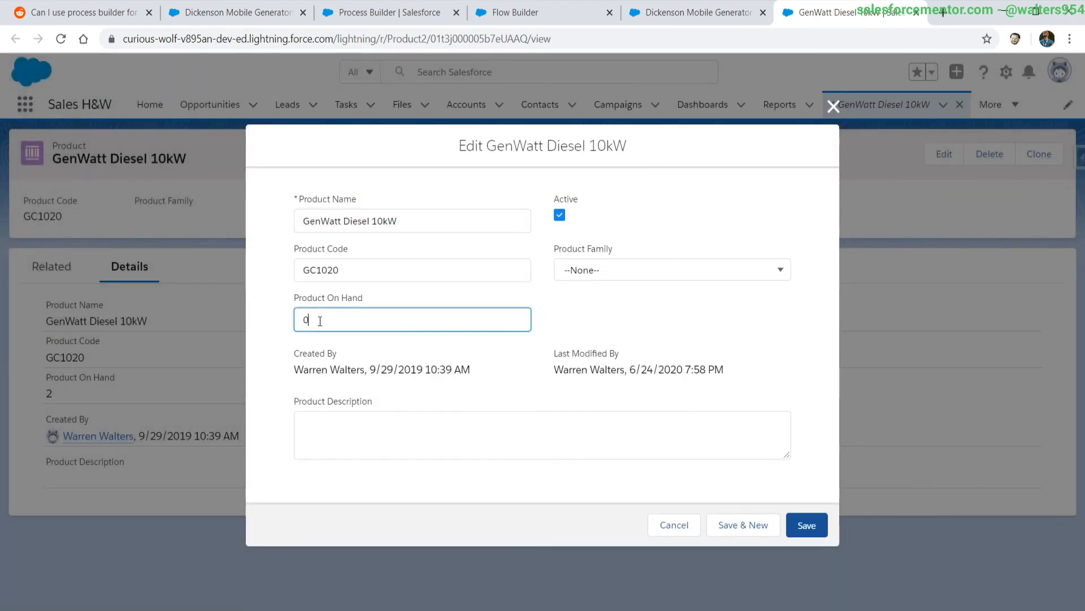
pyautogui.click(807, 525)
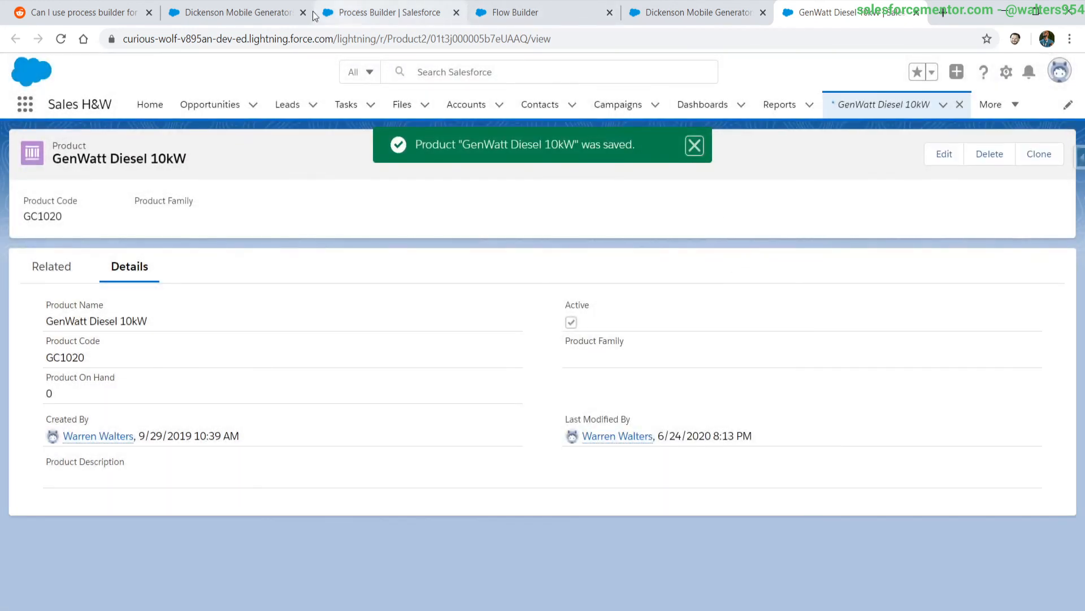
# Reload the opportunity and compare the GenWatt Diesel 10kW In Stock value with the Product Out of Stock field.
pyautogui.click(232, 14)
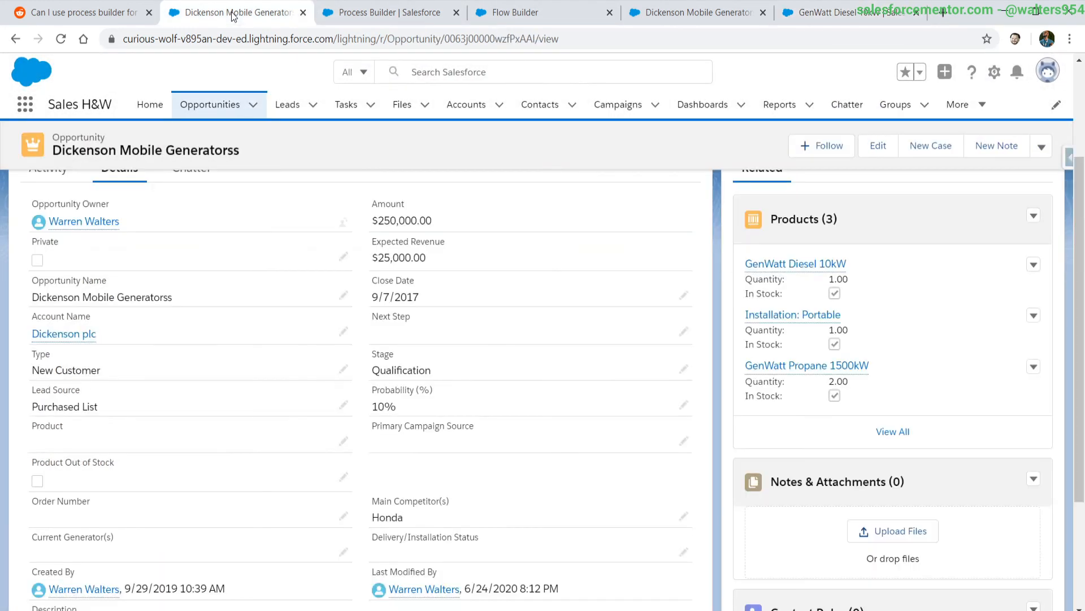
pyautogui.click(60, 39)
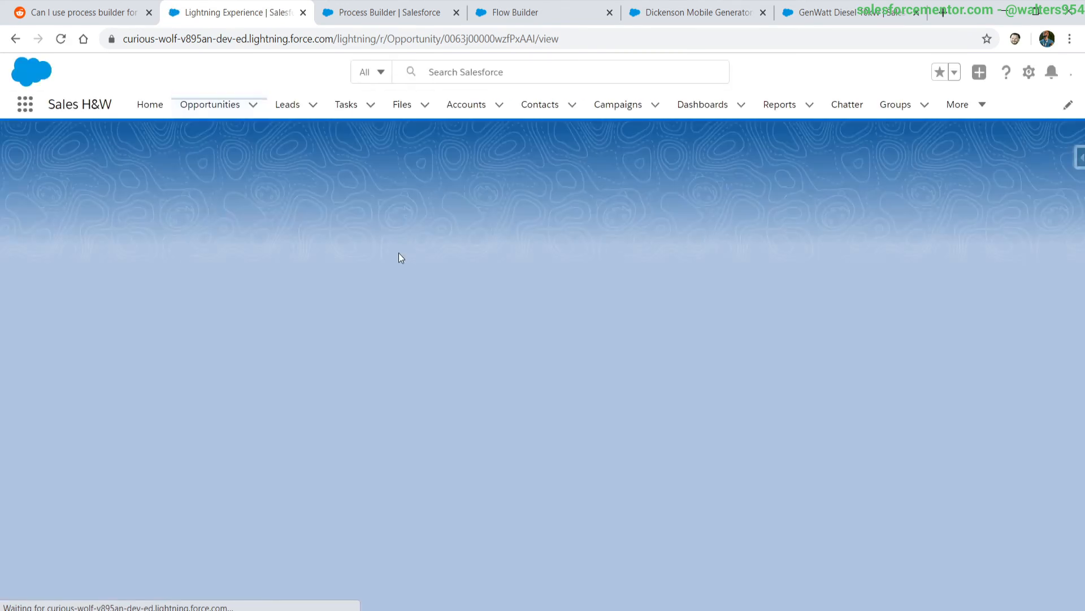
pyautogui.scroll(-3, 378, 313)
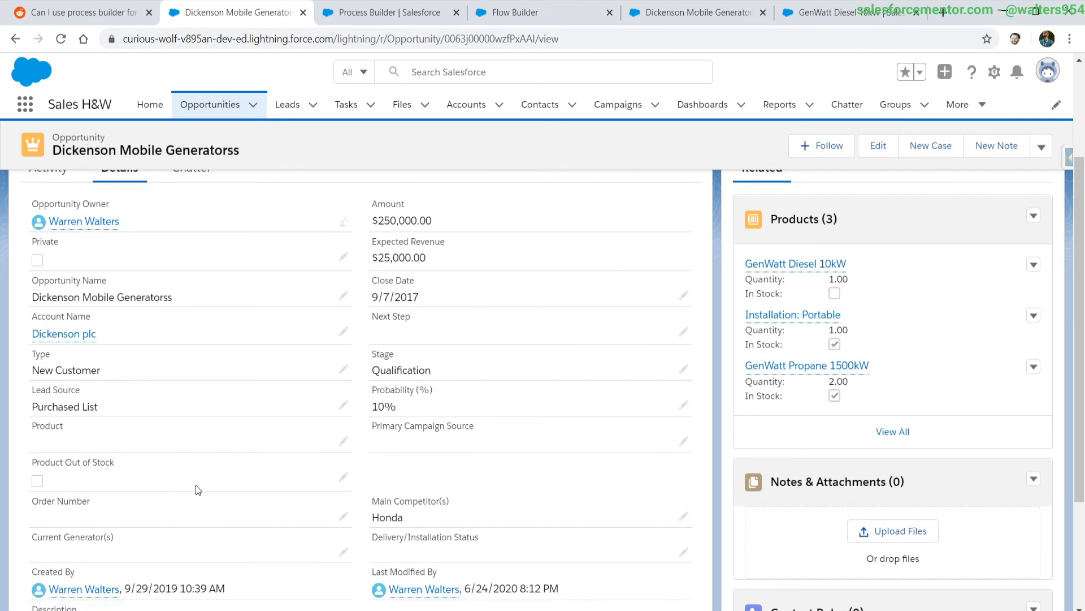
# Change the opportunity's stage to Needs Analysis, save it, and check the Product Out of Stock field.
pyautogui.scroll(1, 311, 472)
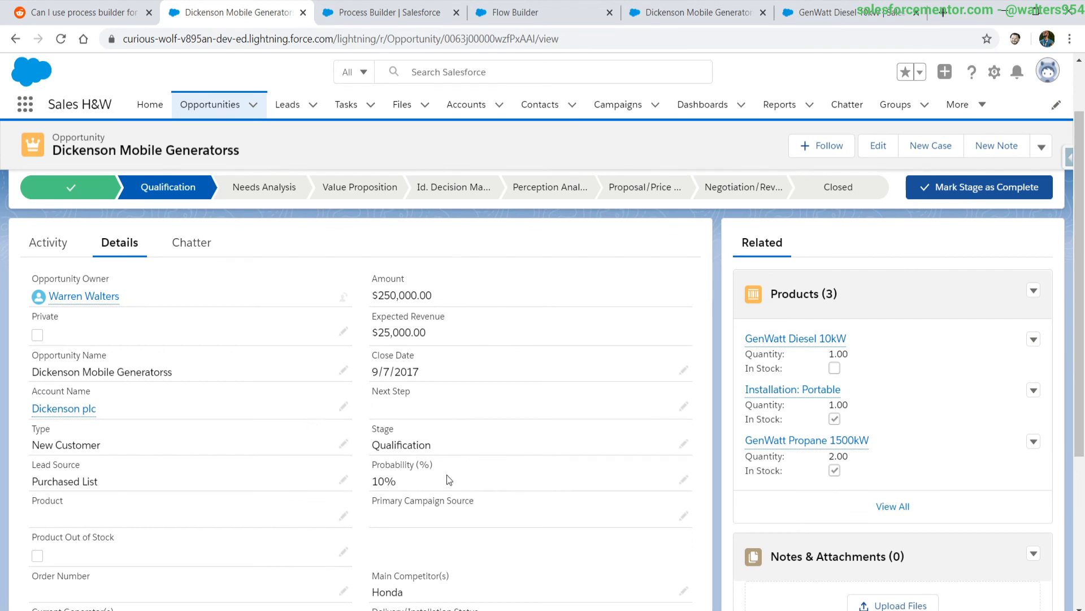
pyautogui.click(683, 443)
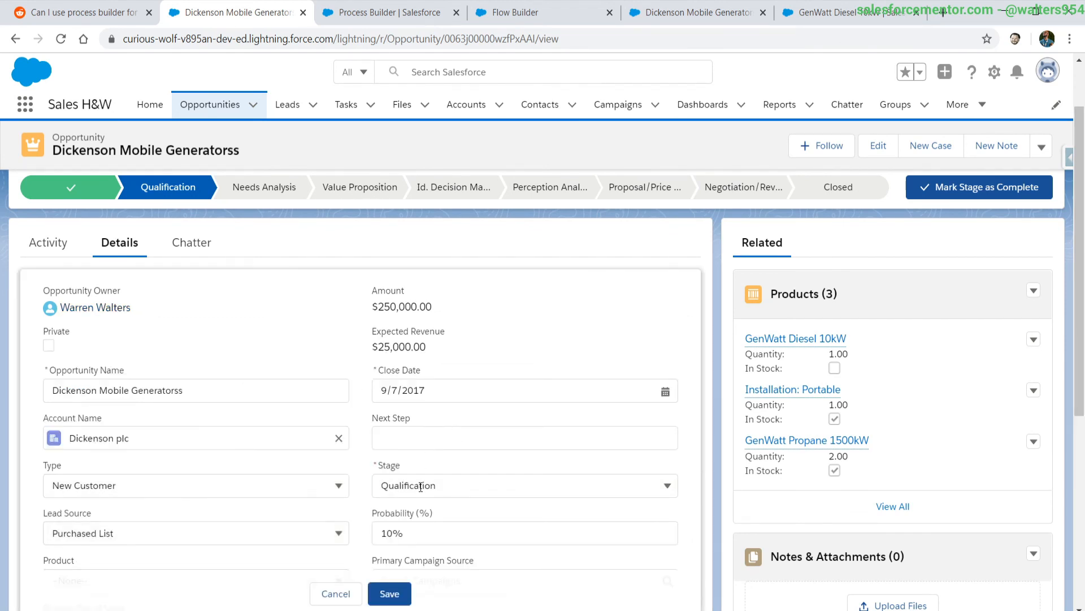
pyautogui.click(429, 276)
pyautogui.click(389, 593)
pyautogui.scroll(-1, 220, 447)
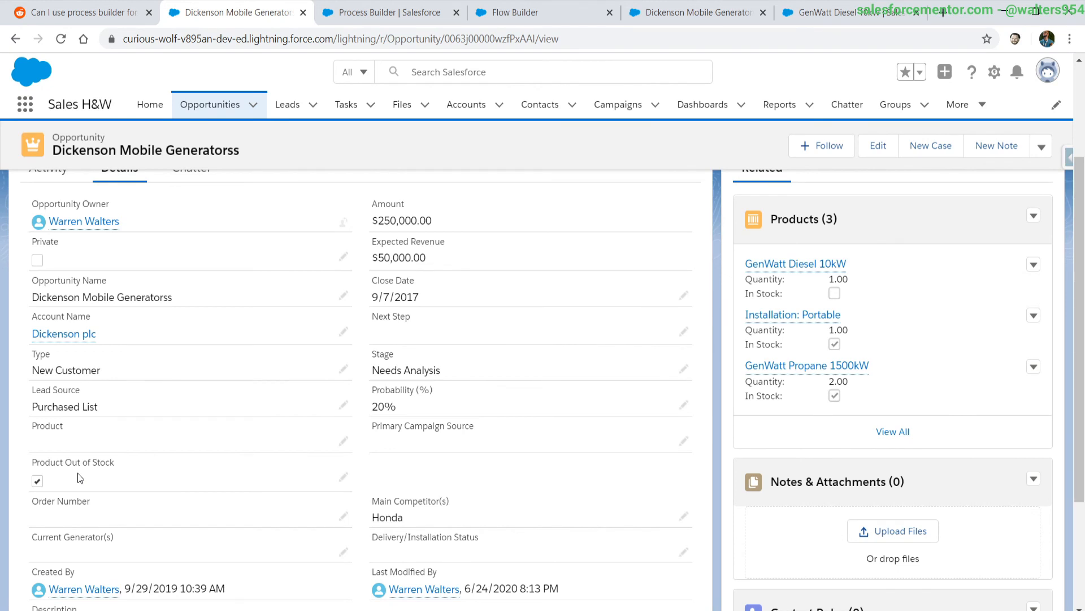
# Switch the flow's Start trigger to scheduled jobs and set the start date to Jun 25, 2020.
pyautogui.click(531, 11)
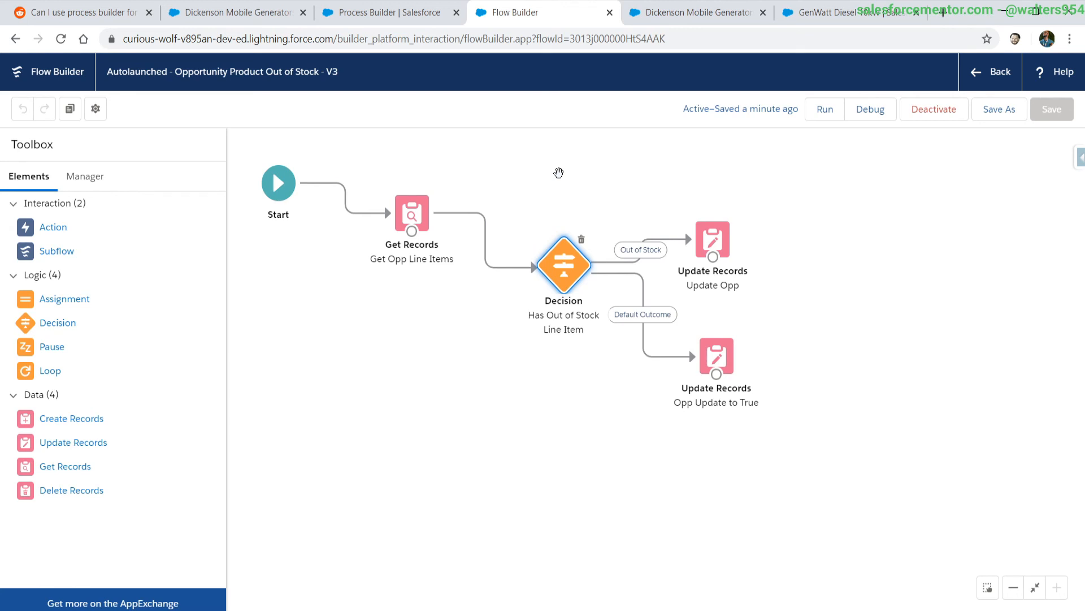
pyautogui.click(577, 170)
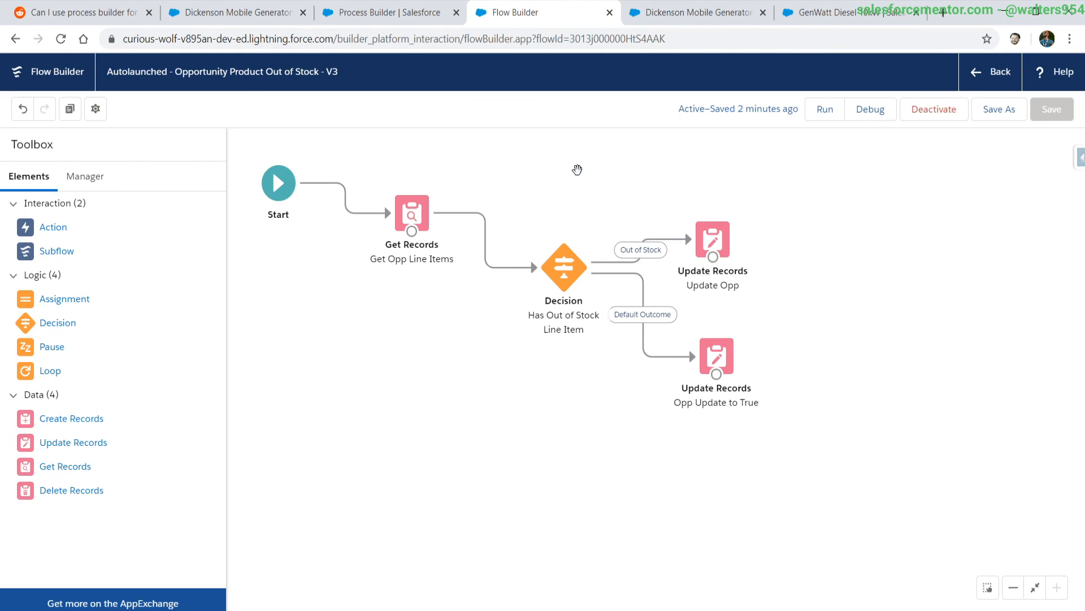
pyautogui.doubleClick(288, 187)
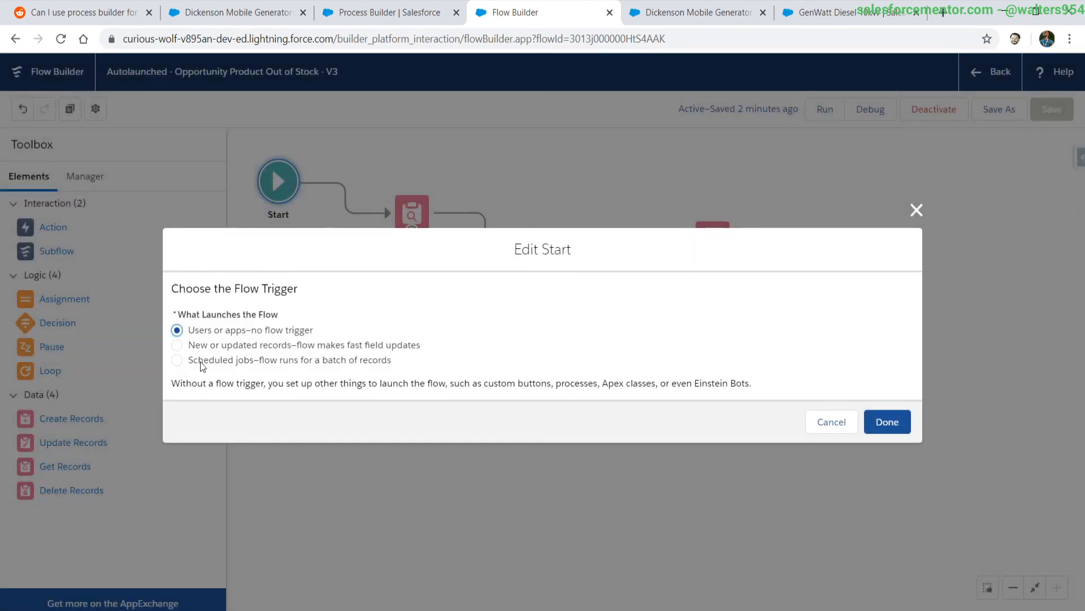
pyautogui.click(201, 362)
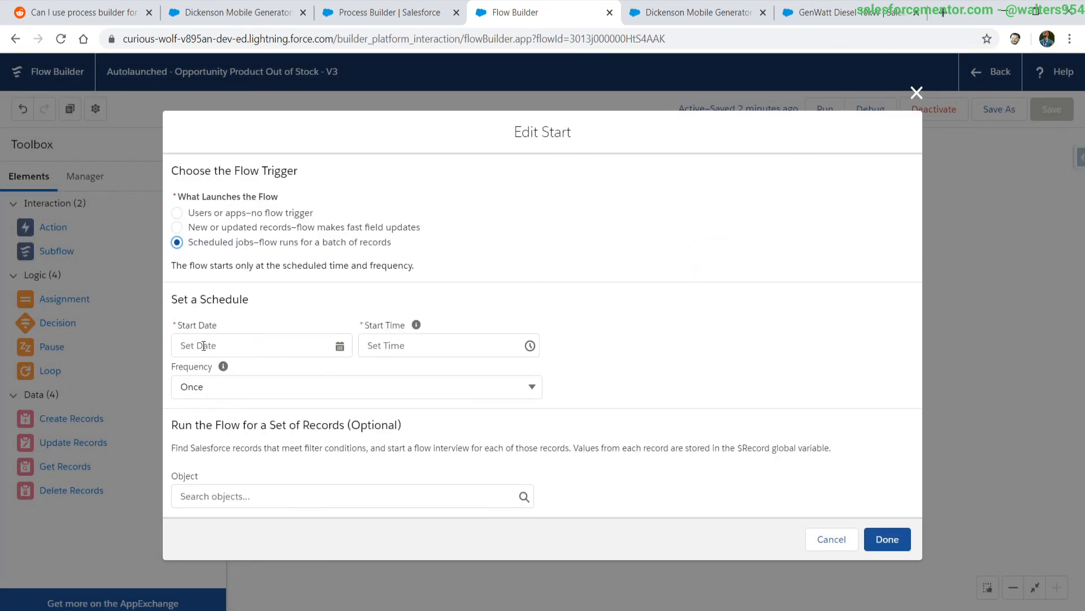
pyautogui.click(204, 345)
pyautogui.click(302, 512)
# Set the scheduled flow's start time to 12:00 AM and its frequency to Daily.
pyautogui.click(419, 335)
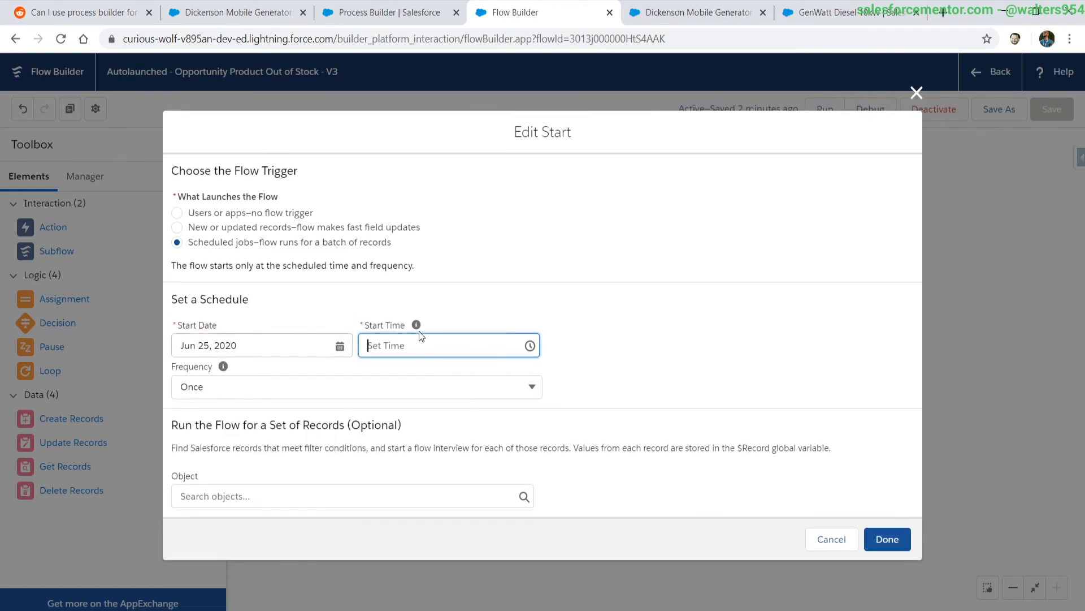
pyautogui.scroll(-9, 415, 430)
pyautogui.scroll(9, 417, 455)
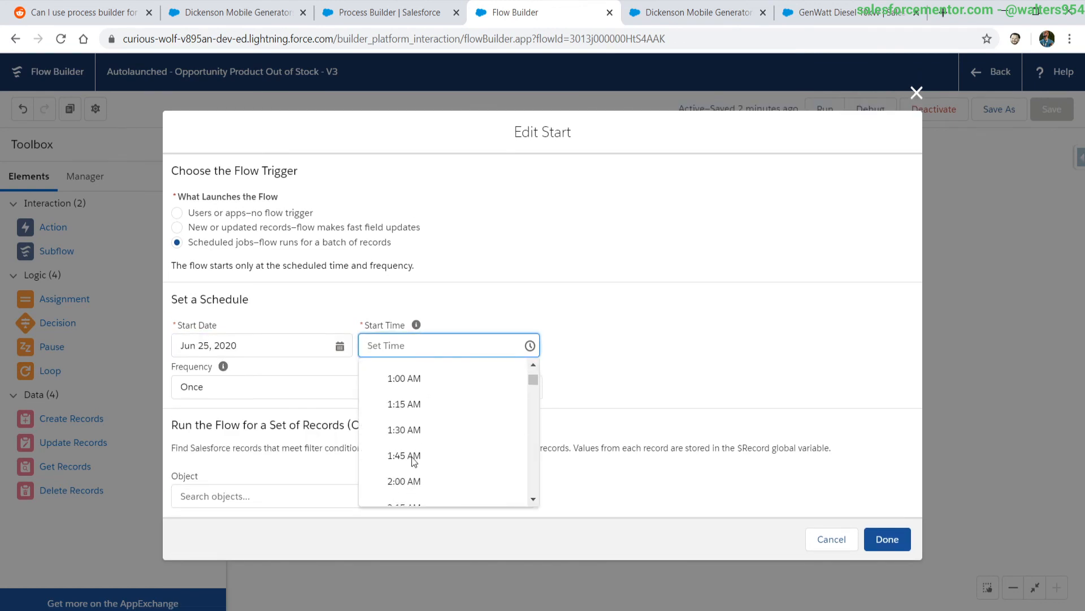
pyautogui.click(418, 380)
pyautogui.click(232, 387)
pyautogui.click(237, 441)
# Set the scheduled flow to run on Opportunity records with the condition requirements Conditions are Met (AND).
pyautogui.click(217, 497)
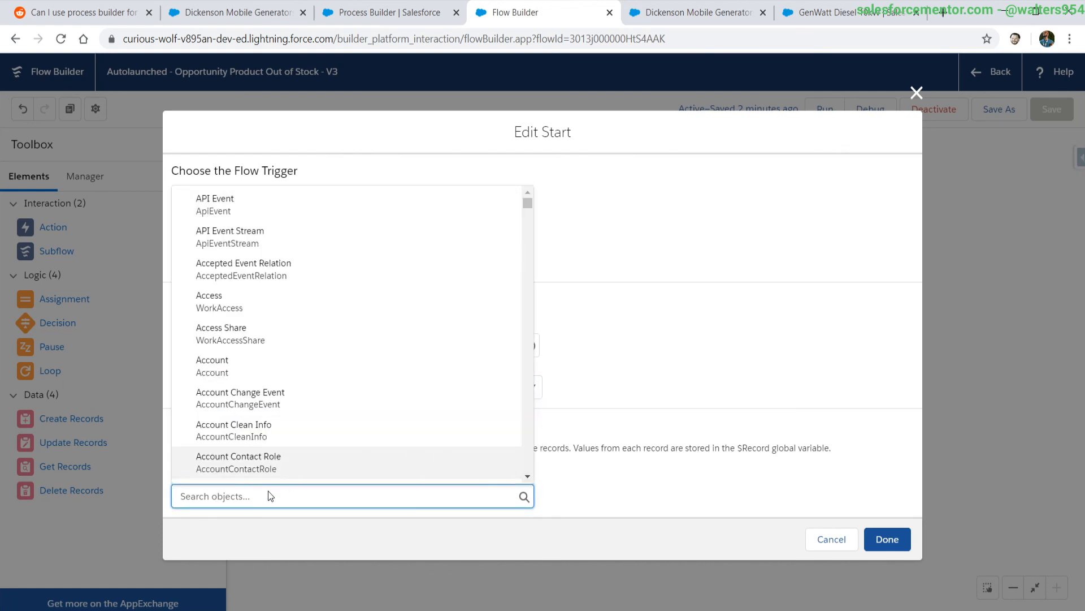
pyautogui.write('op')
pyautogui.click(266, 437)
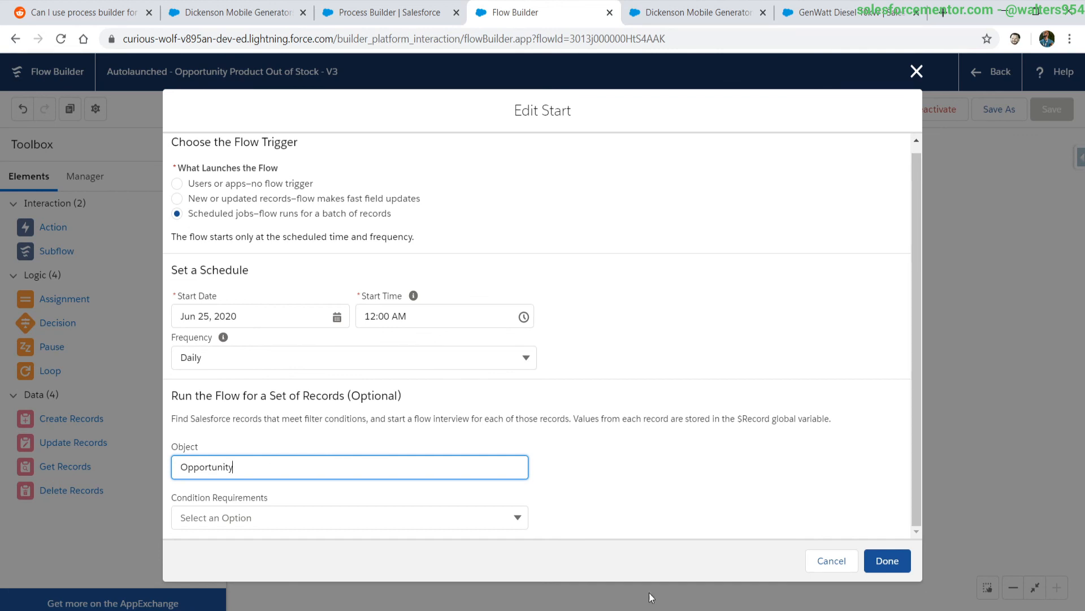
pyautogui.click(251, 519)
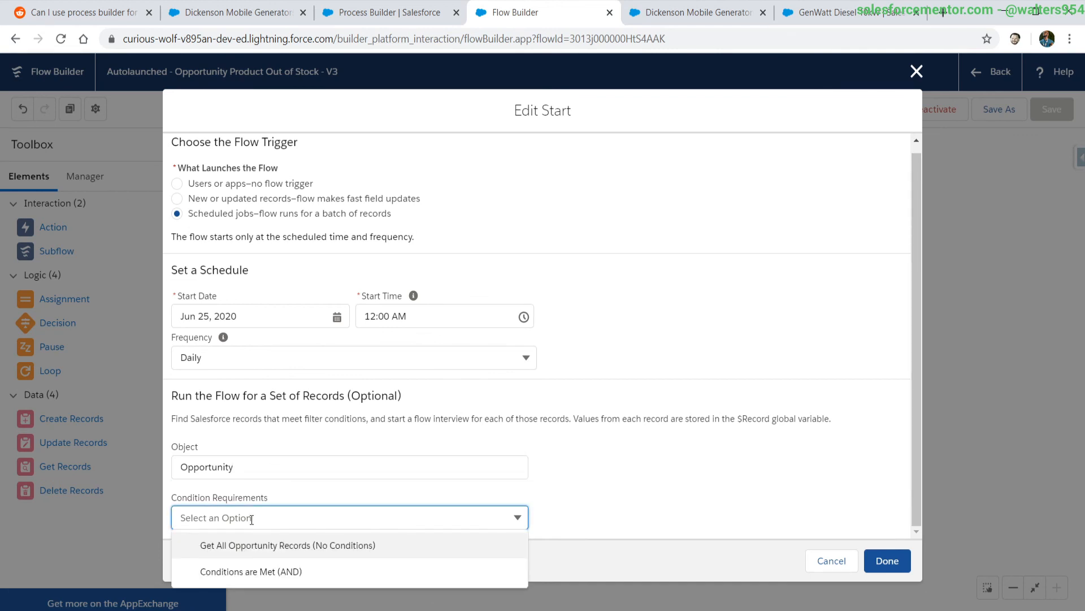
pyautogui.click(306, 550)
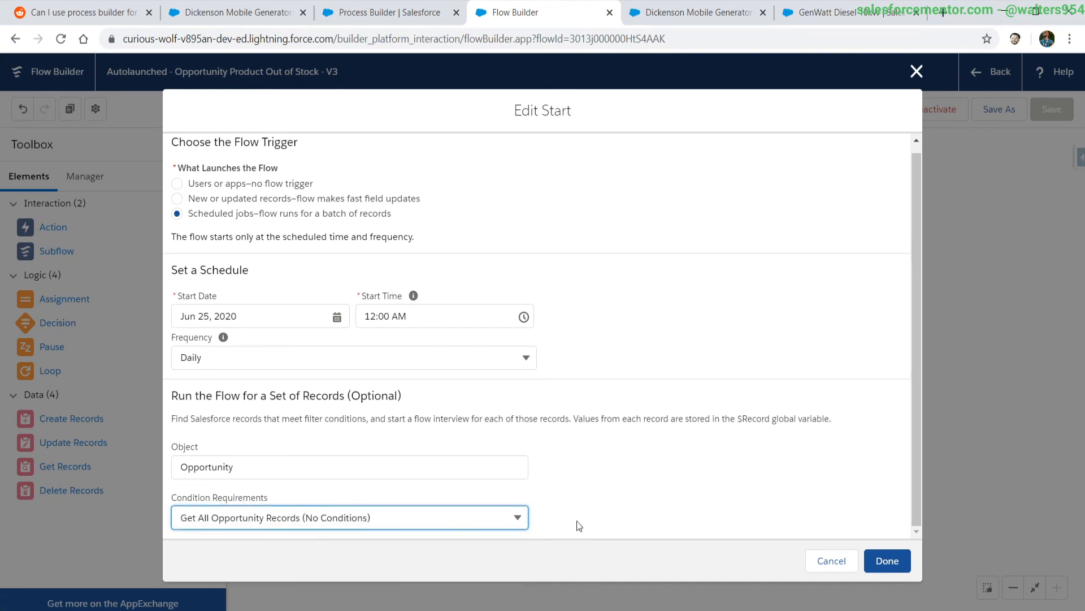
pyautogui.click(450, 526)
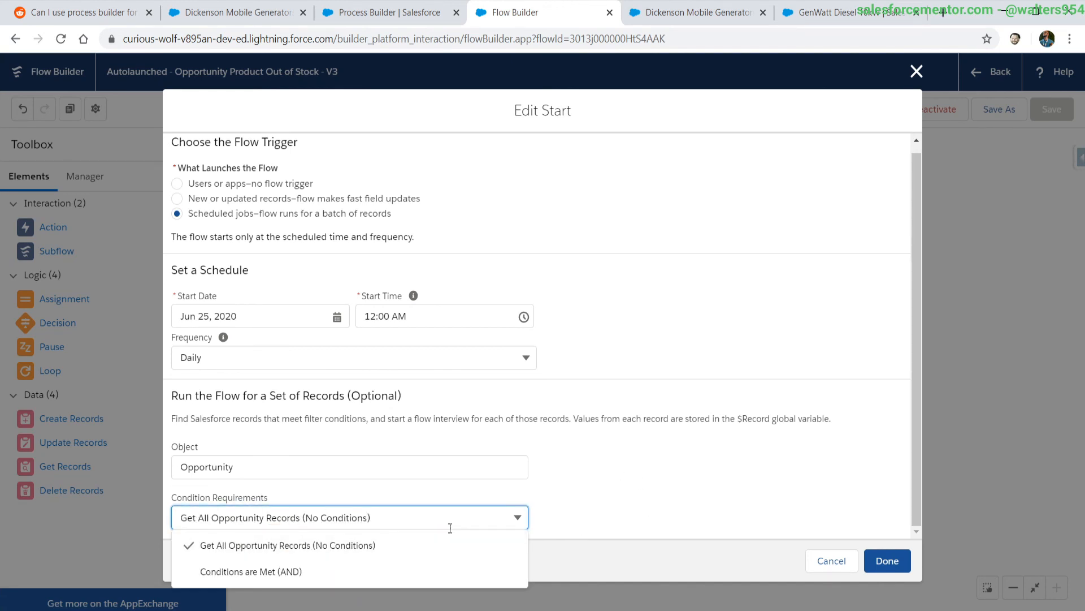
pyautogui.click(290, 572)
# Add the record condition IsClosed Equals {!$GlobalConstant.False} and apply the Start element's settings.
pyautogui.scroll(-2, 327, 500)
pyautogui.click(283, 484)
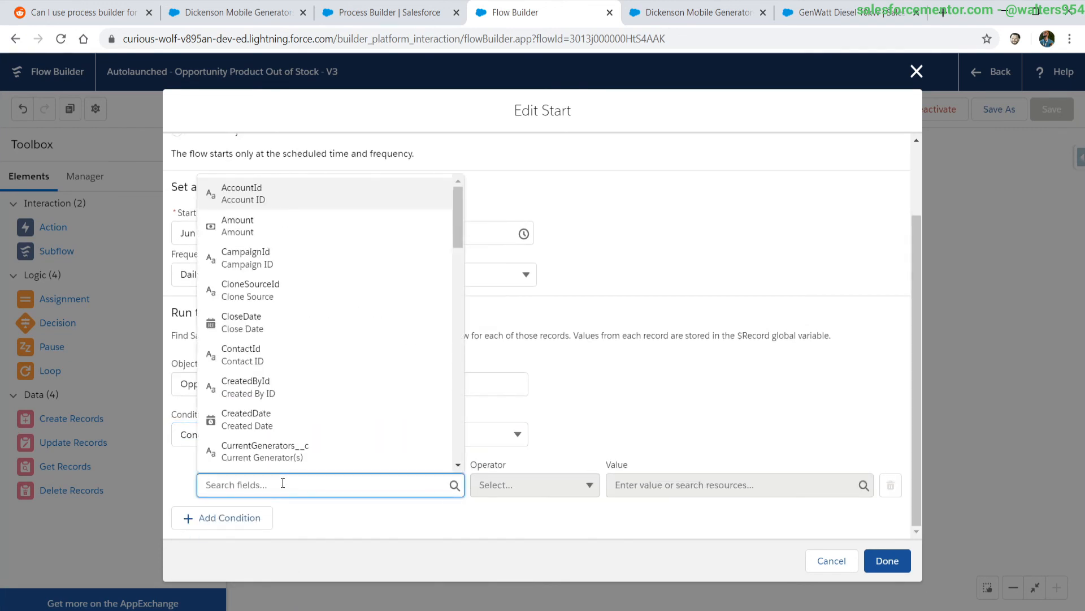
pyautogui.write('close')
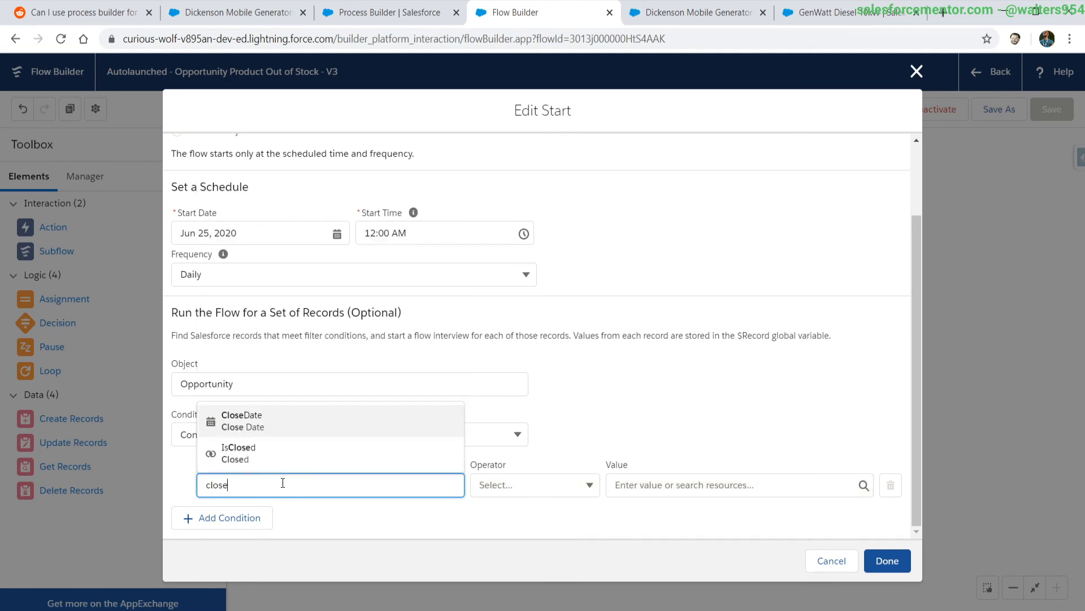
pyautogui.click(322, 455)
pyautogui.click(665, 481)
pyautogui.write('fals')
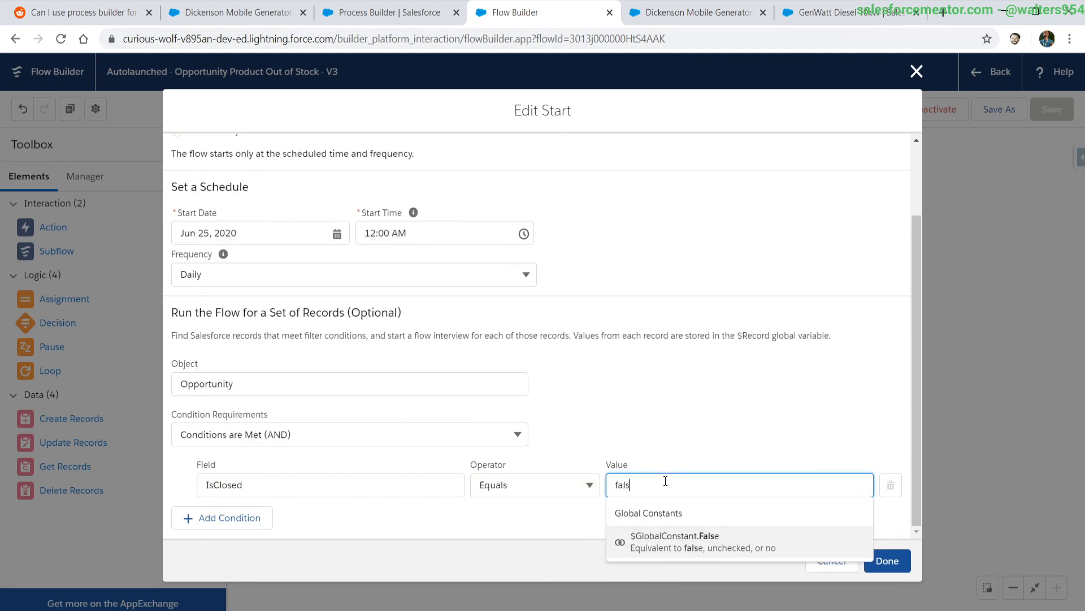
pyautogui.click(690, 537)
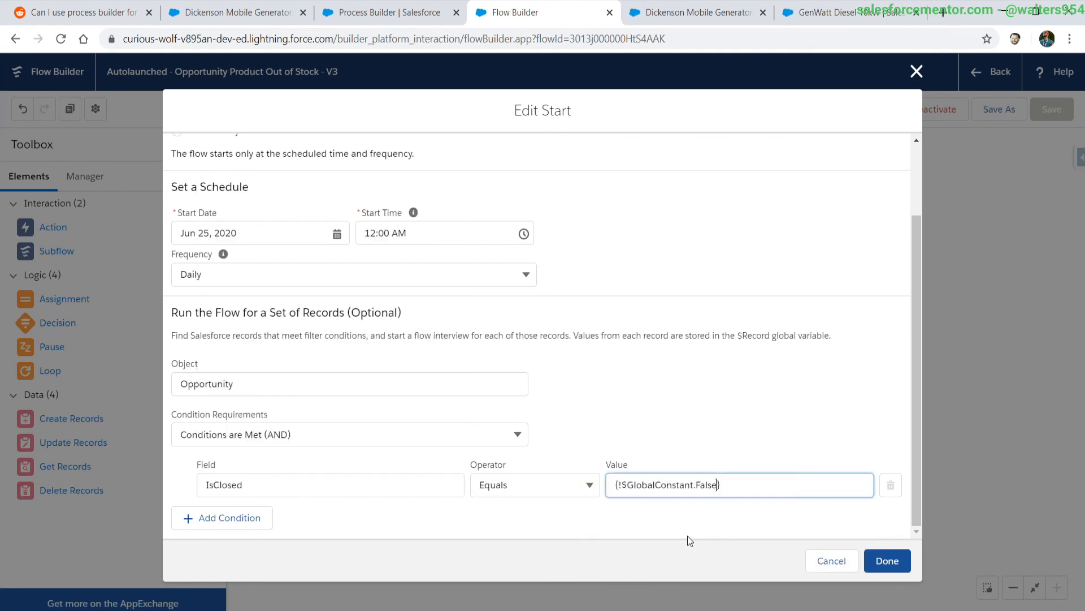
pyautogui.click(887, 560)
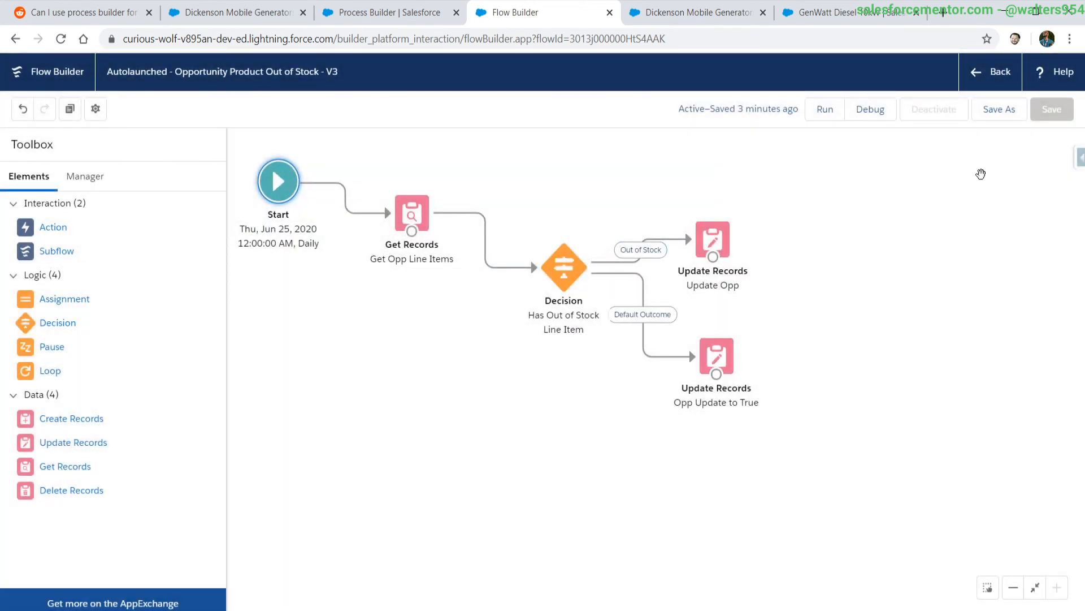